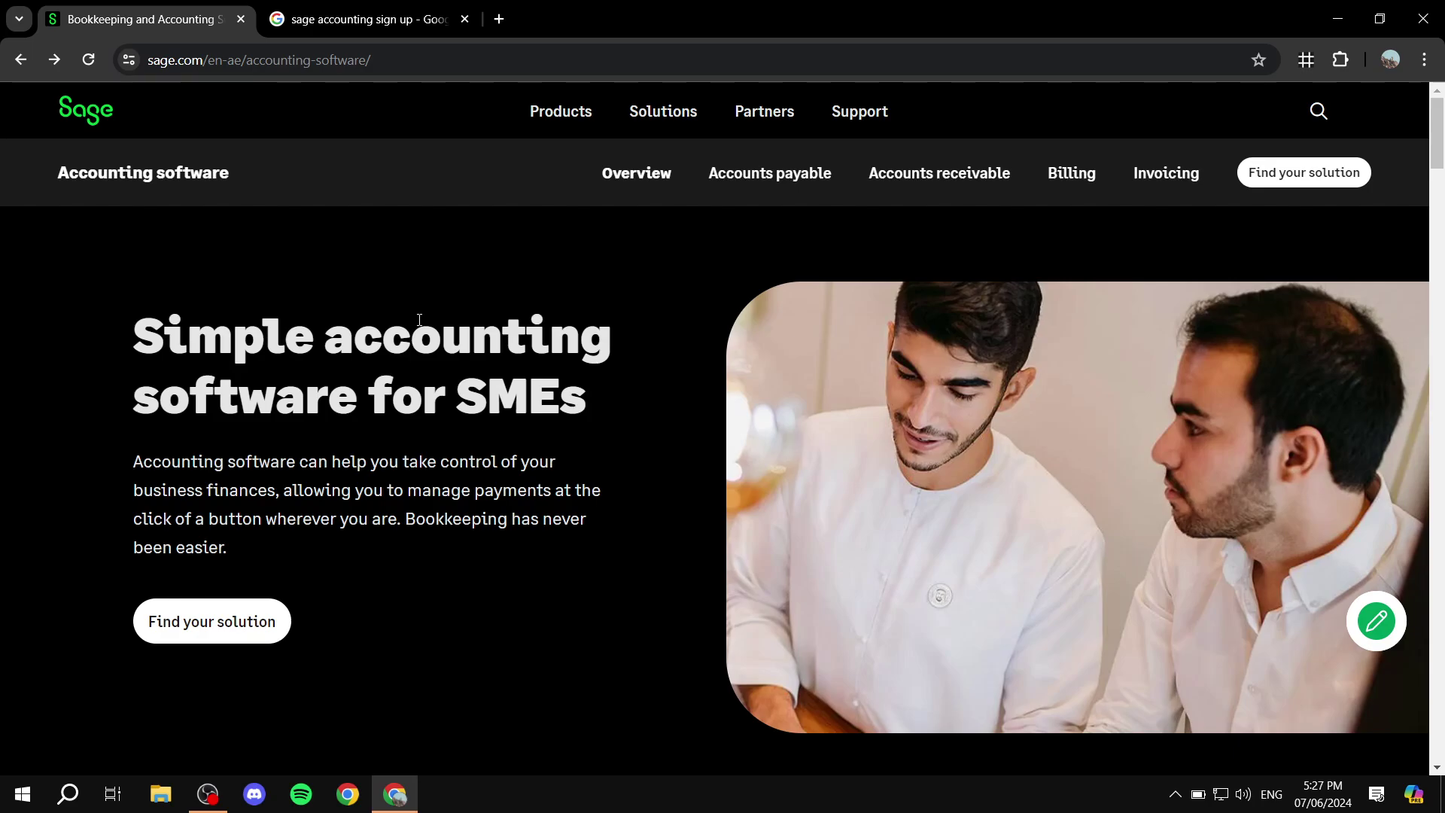
# Look through the Sage accounting software page down to its footer and glance at the sign-up search results
pyautogui.click(548, 112)
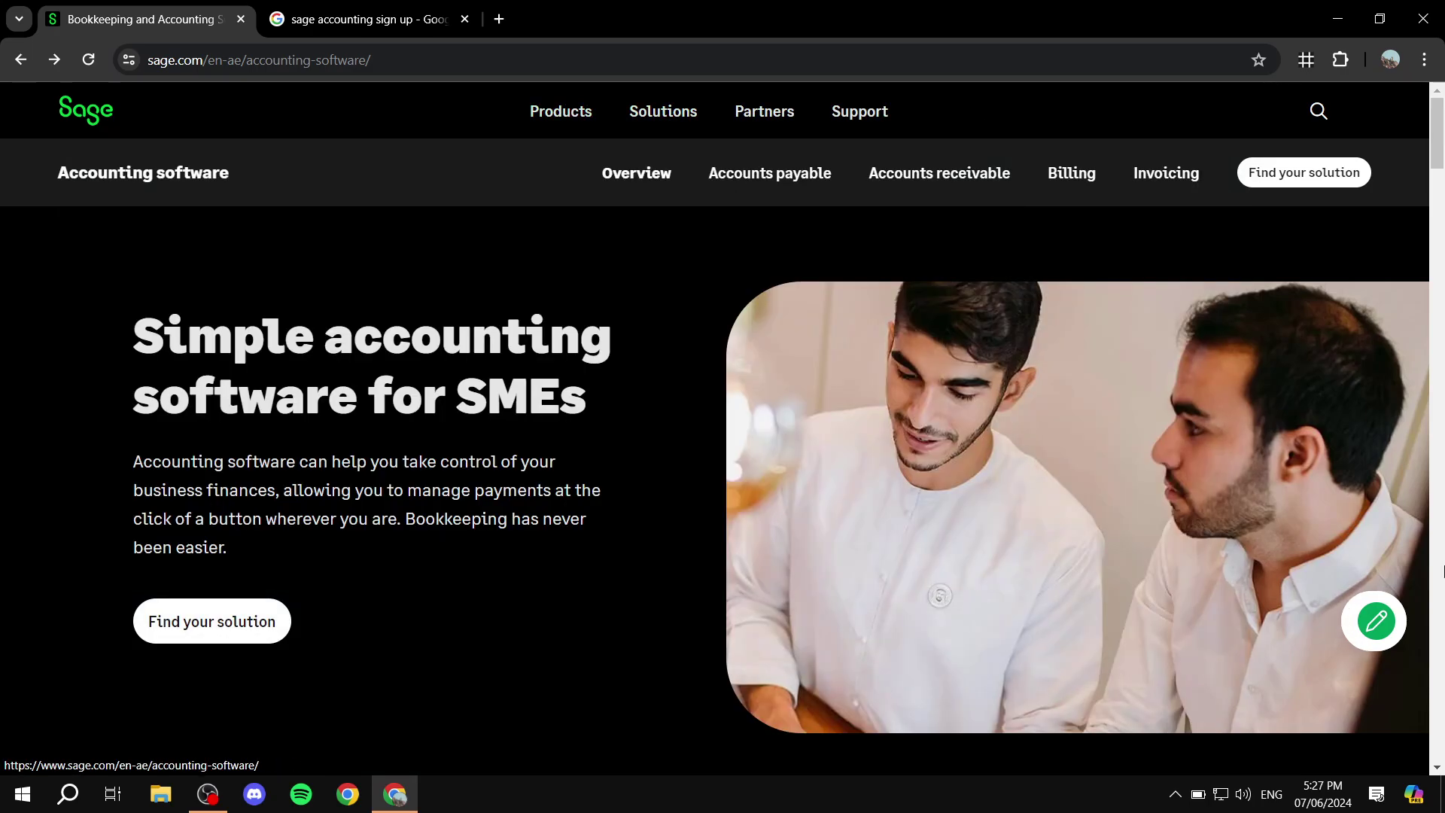
pyautogui.scroll(-1, 1050, 525)
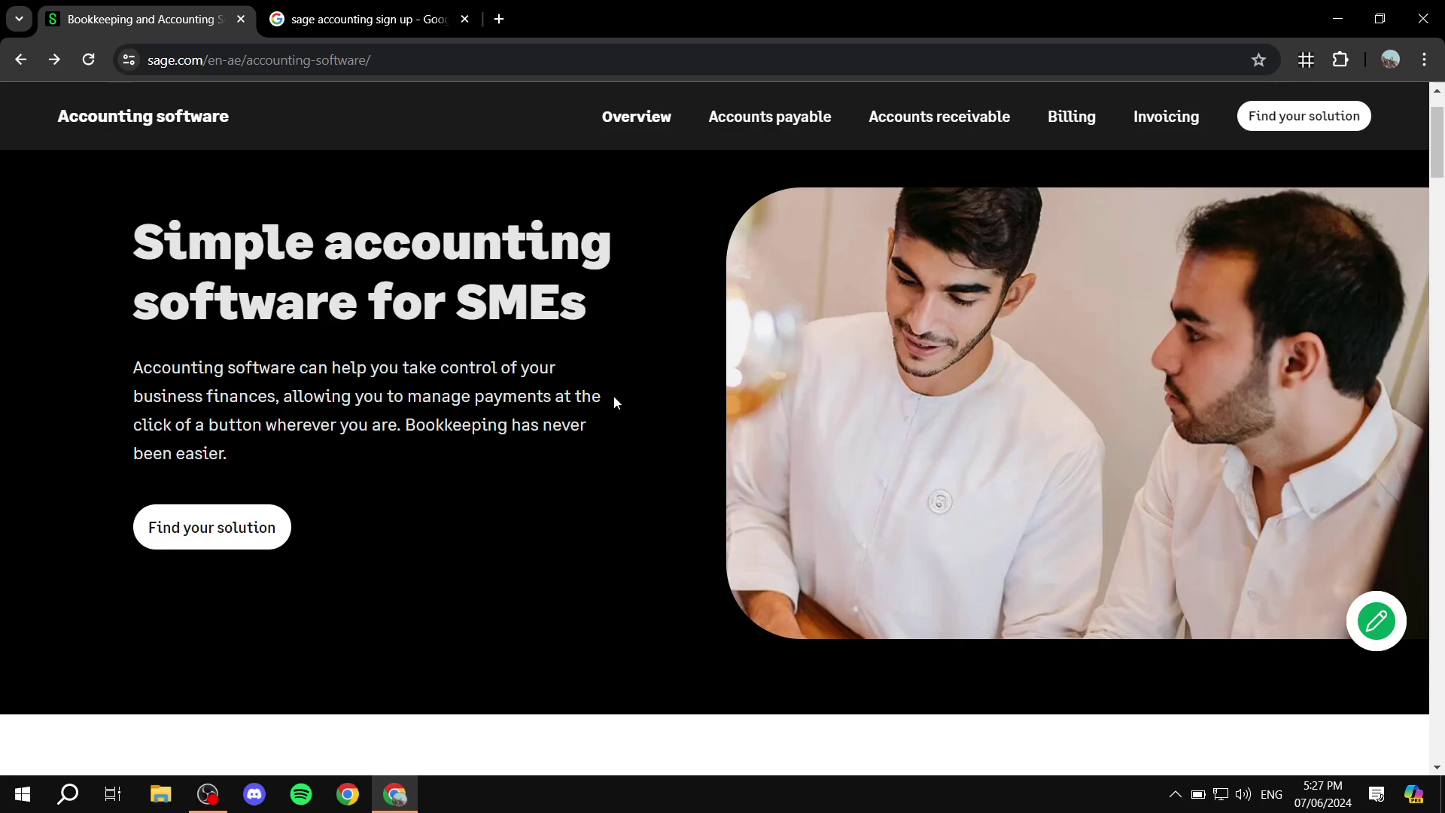
pyautogui.scroll(1, 614, 404)
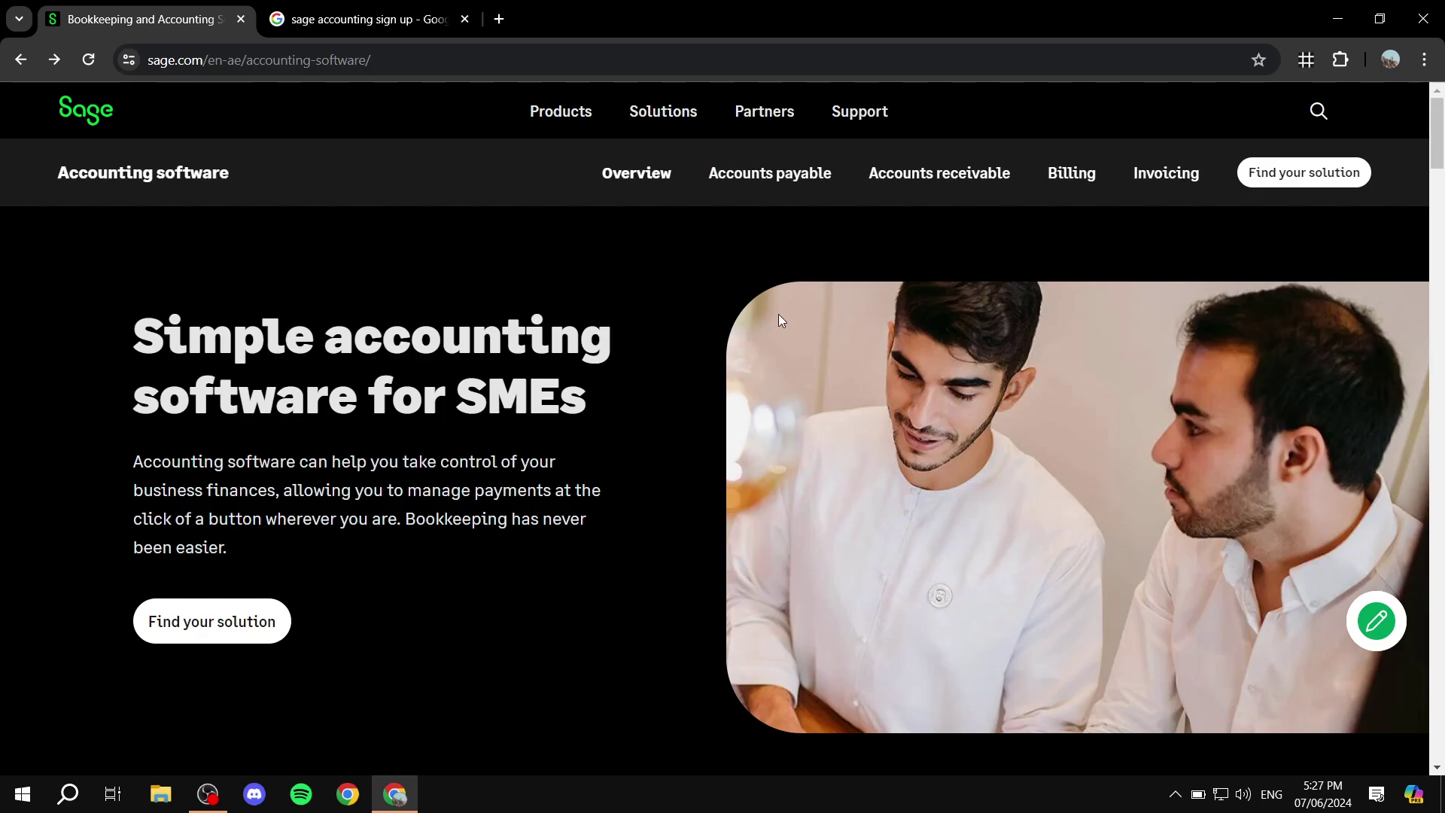
pyautogui.click(350, 6)
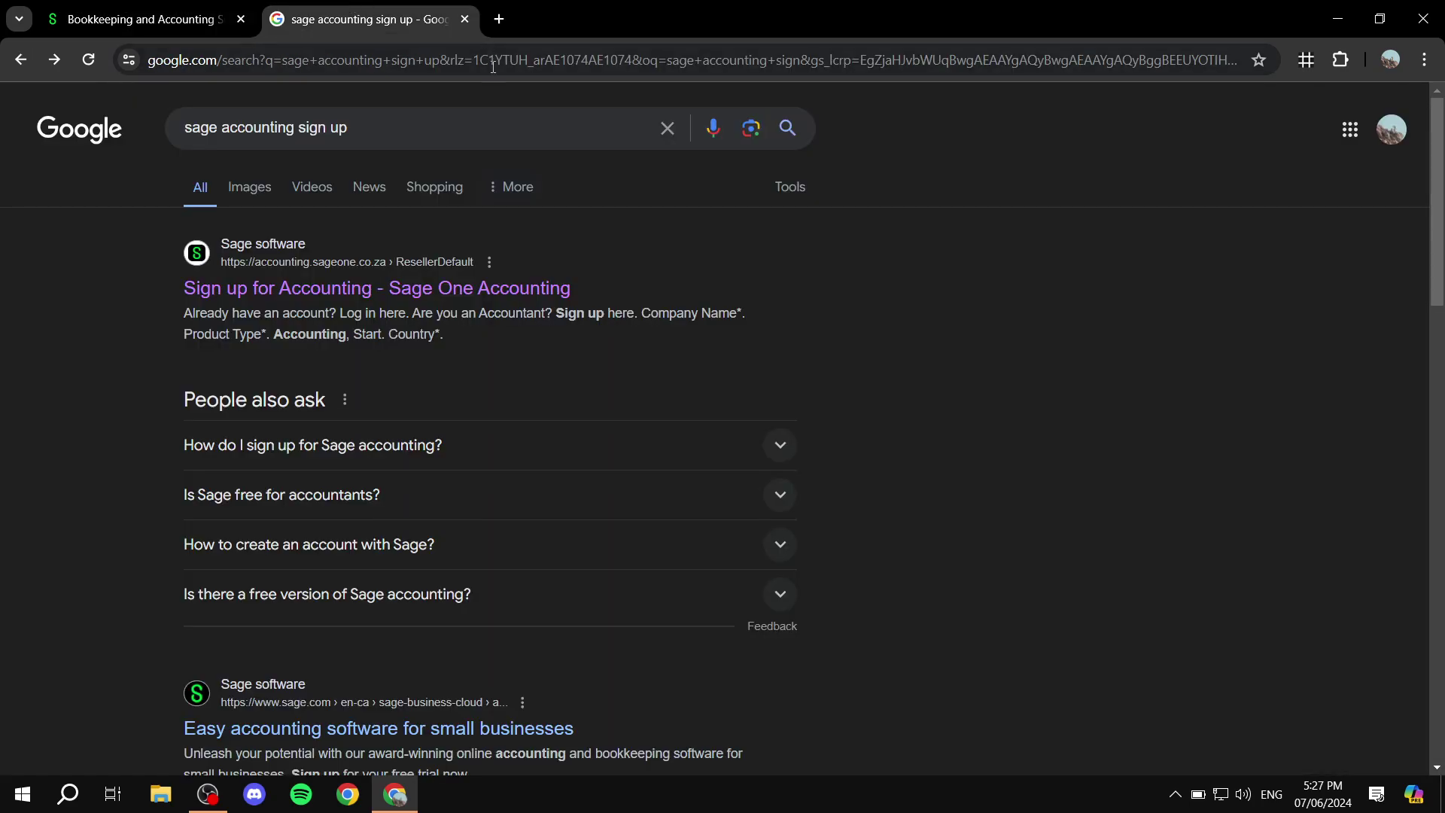
pyautogui.hotkey('ctrl', 'shift', 'Tab')
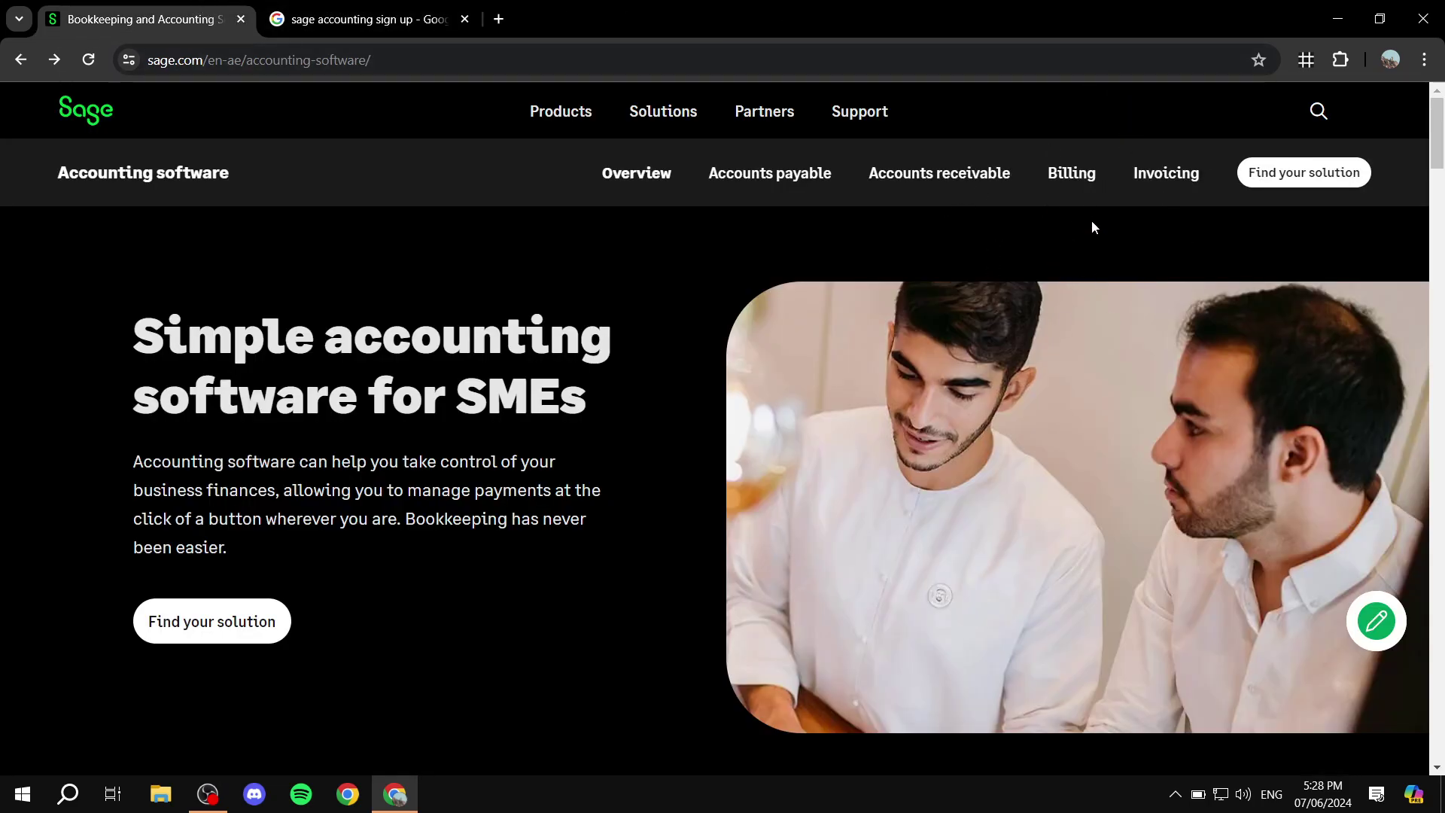
pyautogui.scroll(-5, 959, 316)
pyautogui.moveTo(1438, 254); pyautogui.dragTo(1441, 728)
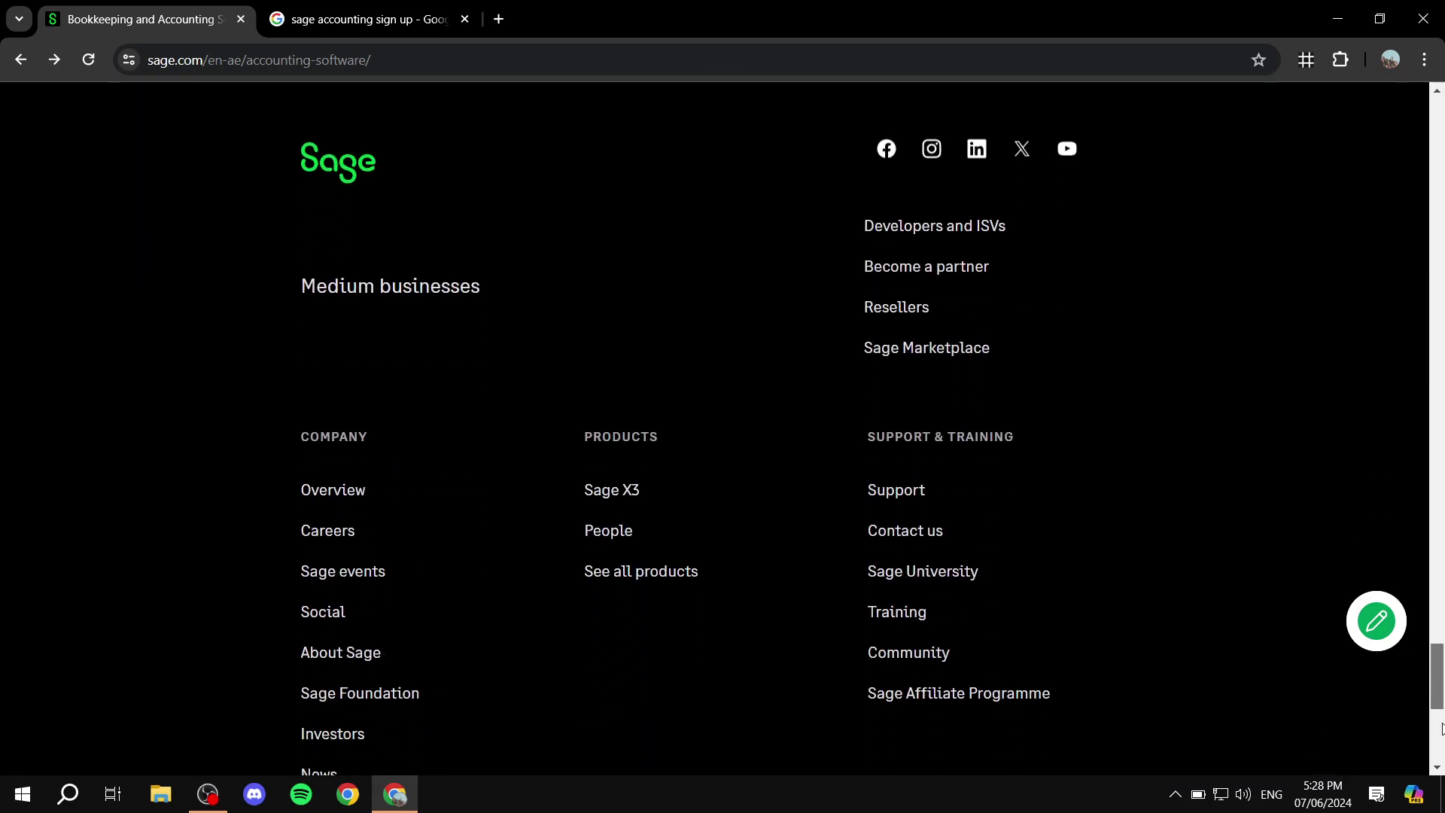
pyautogui.press('Home')
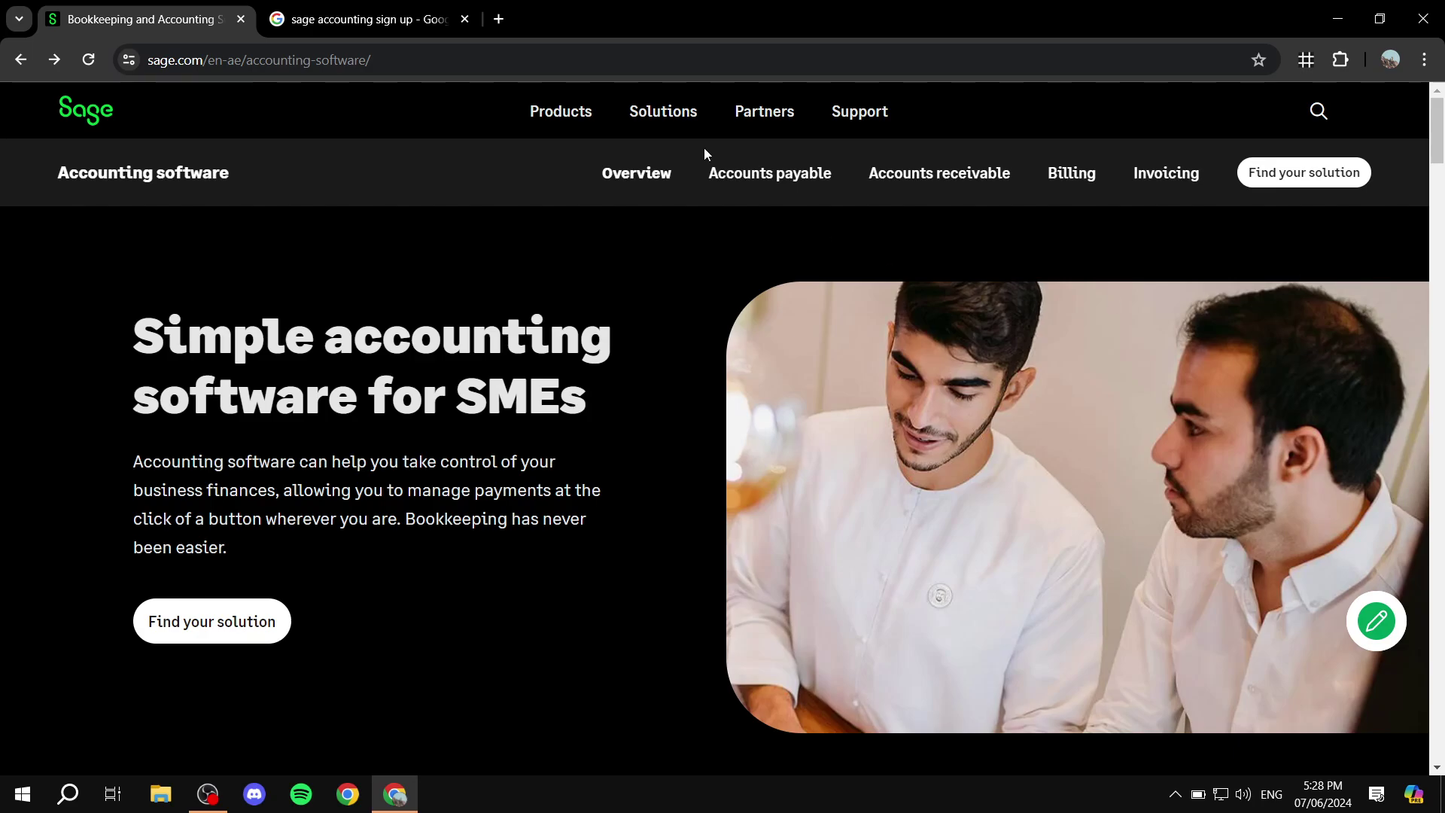
# Open the "Sign up for Accounting - Sage One Accounting" search result and close the Sage product page
pyautogui.click(299, 9)
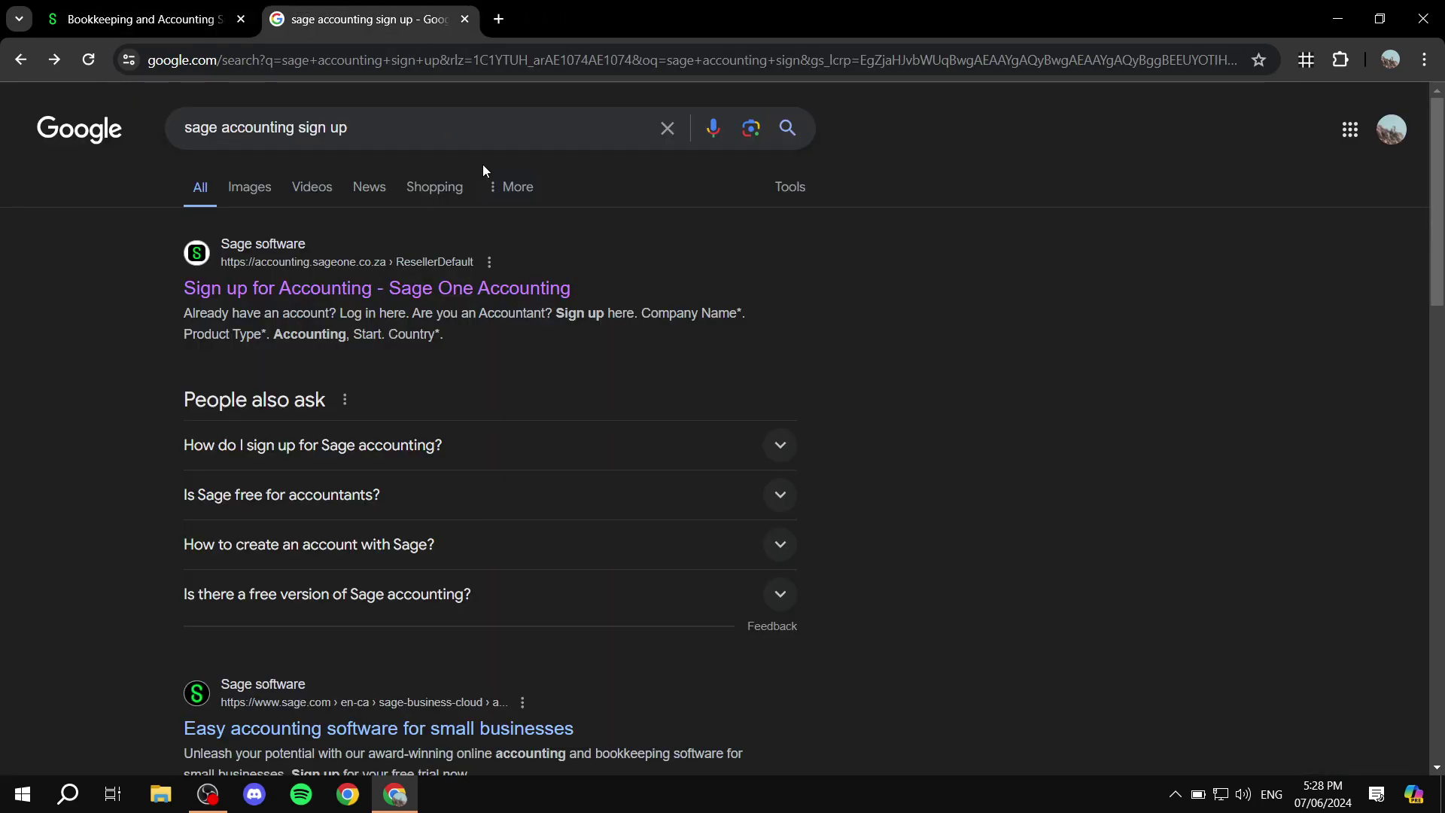
pyautogui.click(526, 288)
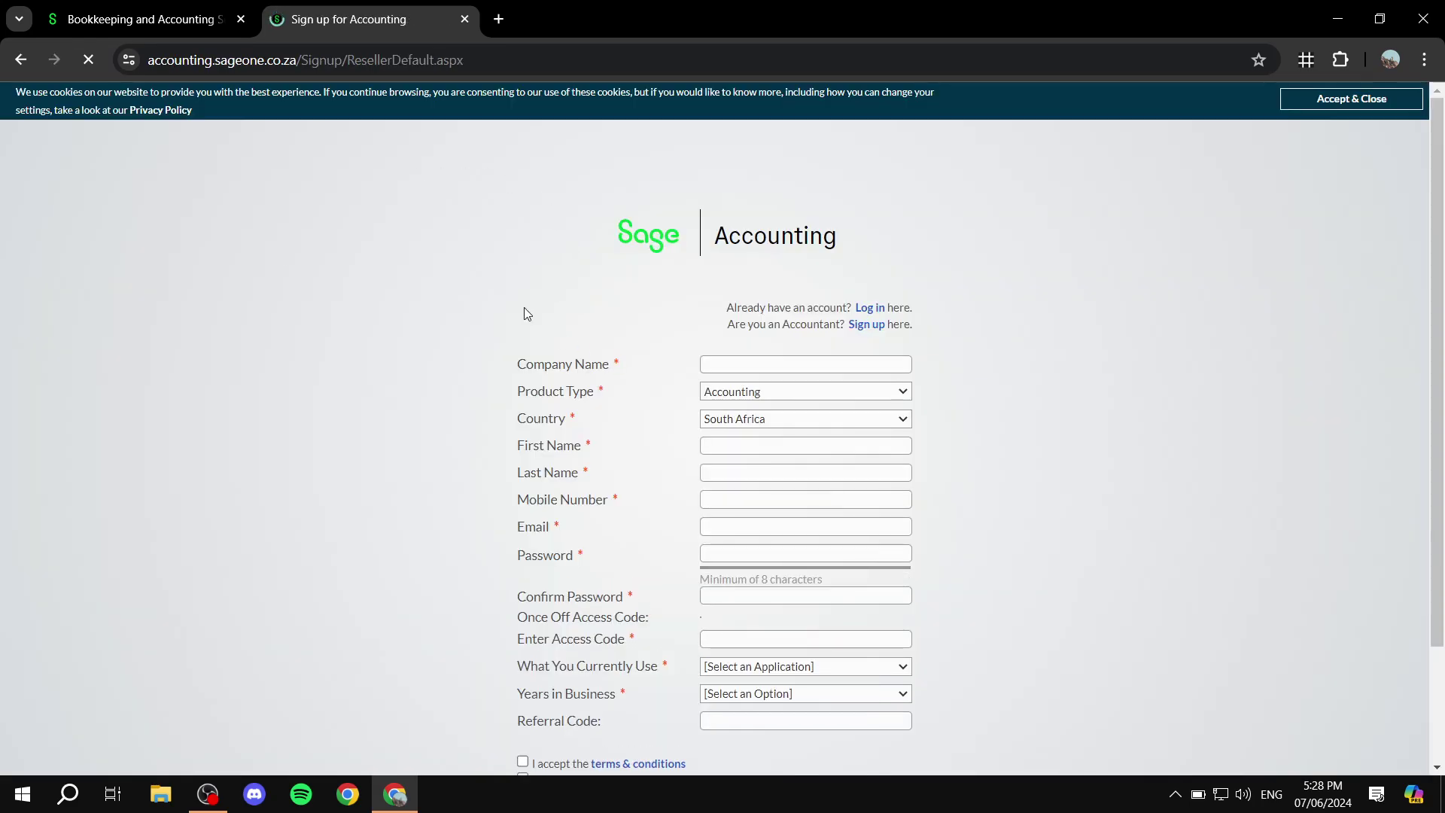
pyautogui.click(241, 19)
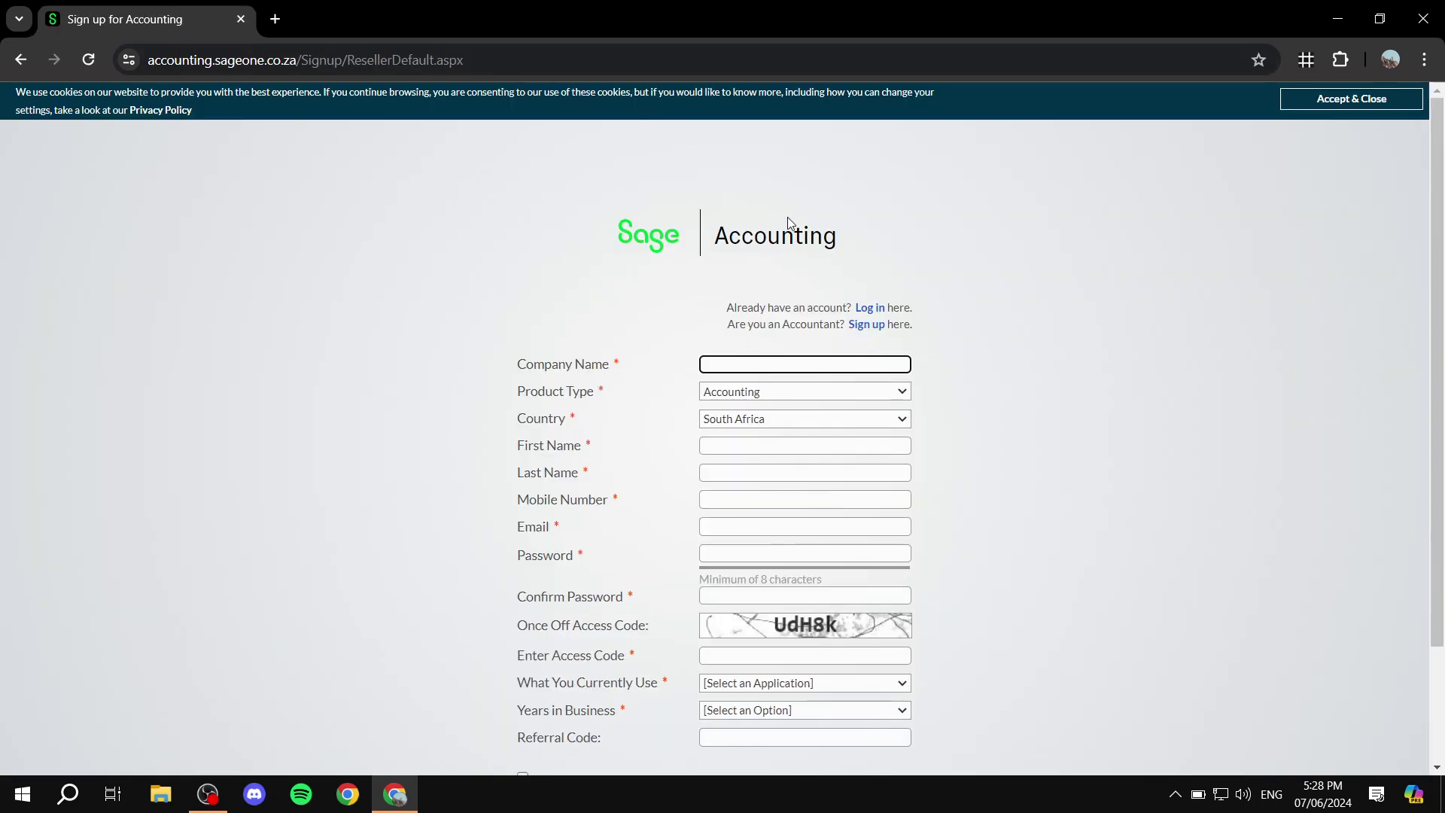
# Examine the sign-up form's required fields, access code, terms and newsletter options
pyautogui.scroll(-1, 595, 385)
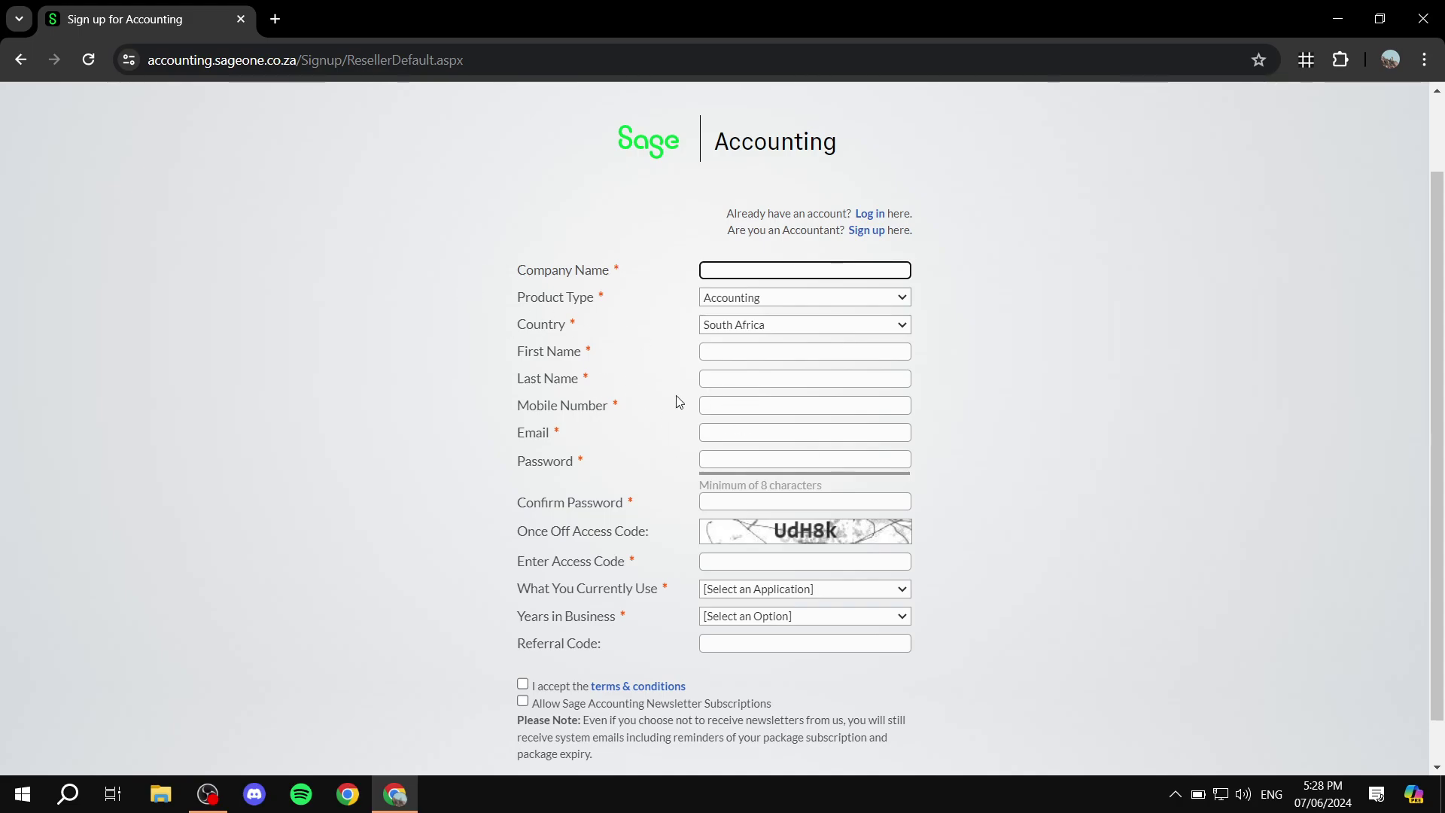
pyautogui.scroll(-1, 551, 452)
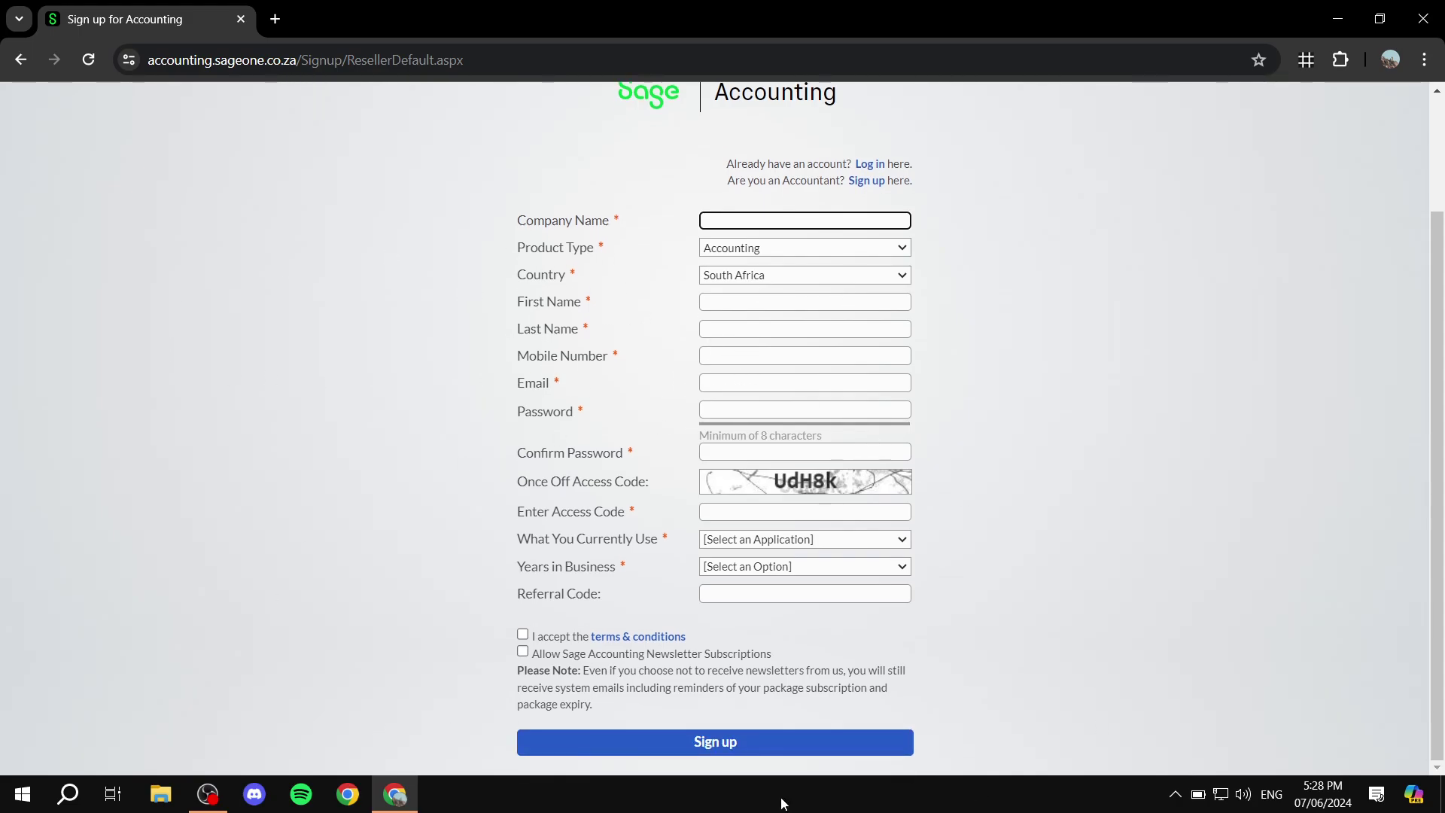
pyautogui.scroll(2, 658, 587)
pyautogui.scroll(-2, 648, 512)
pyautogui.scroll(2, 1212, 423)
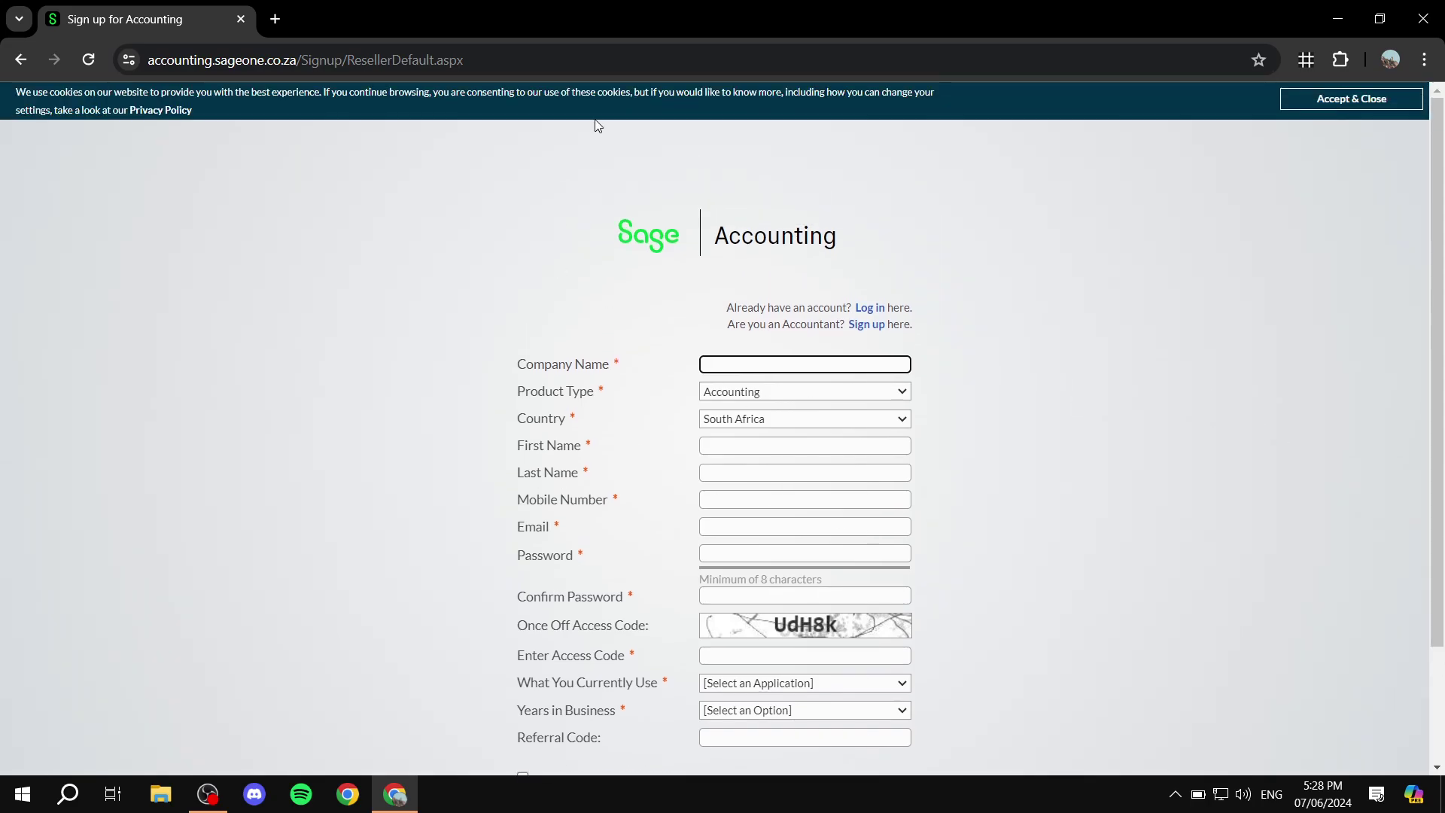
pyautogui.scroll(-2, 1161, 301)
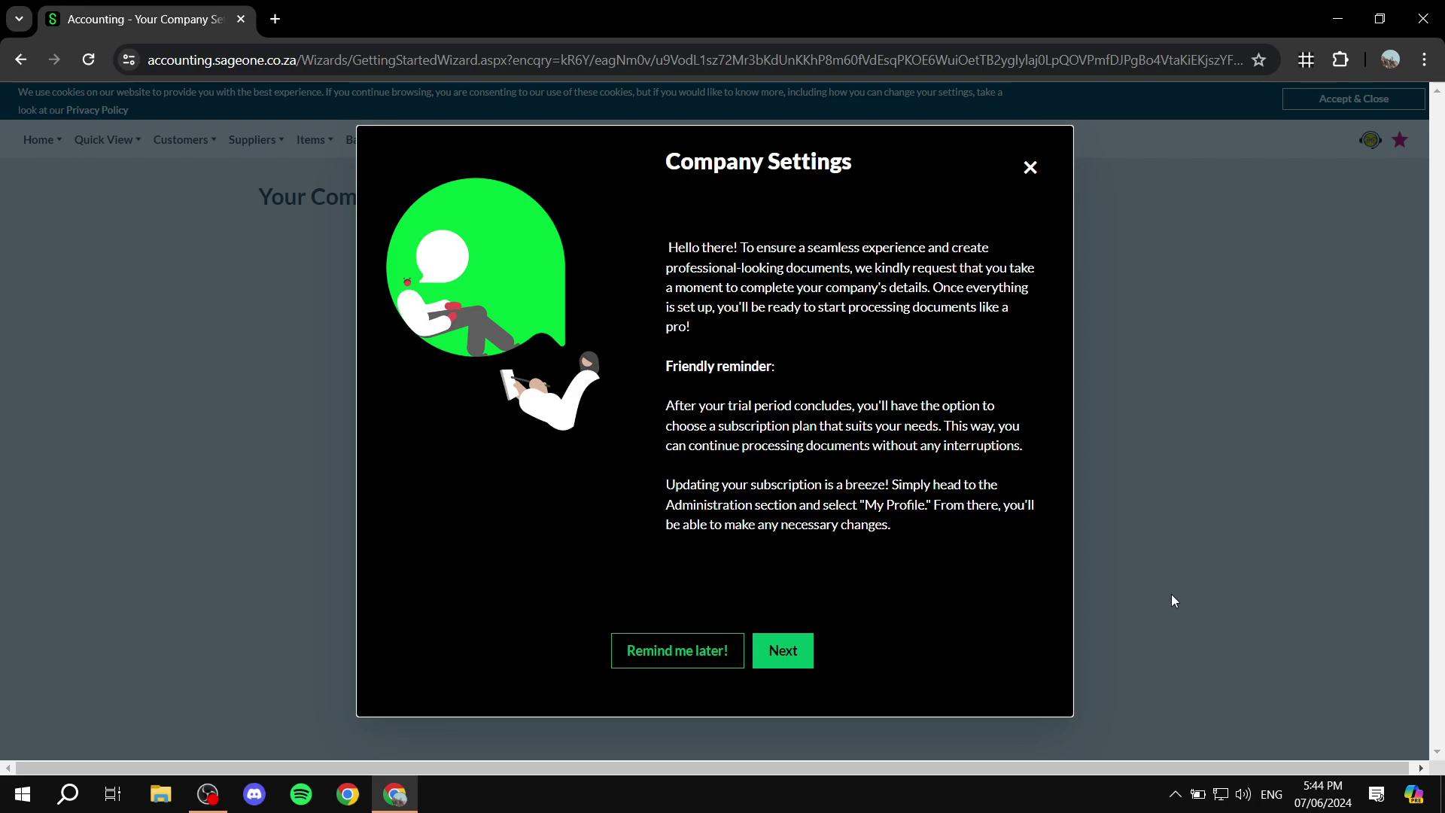
# Postpone the Company Settings introduction with the remind-later option and advance the setup wizard to Company Details
pyautogui.click(648, 648)
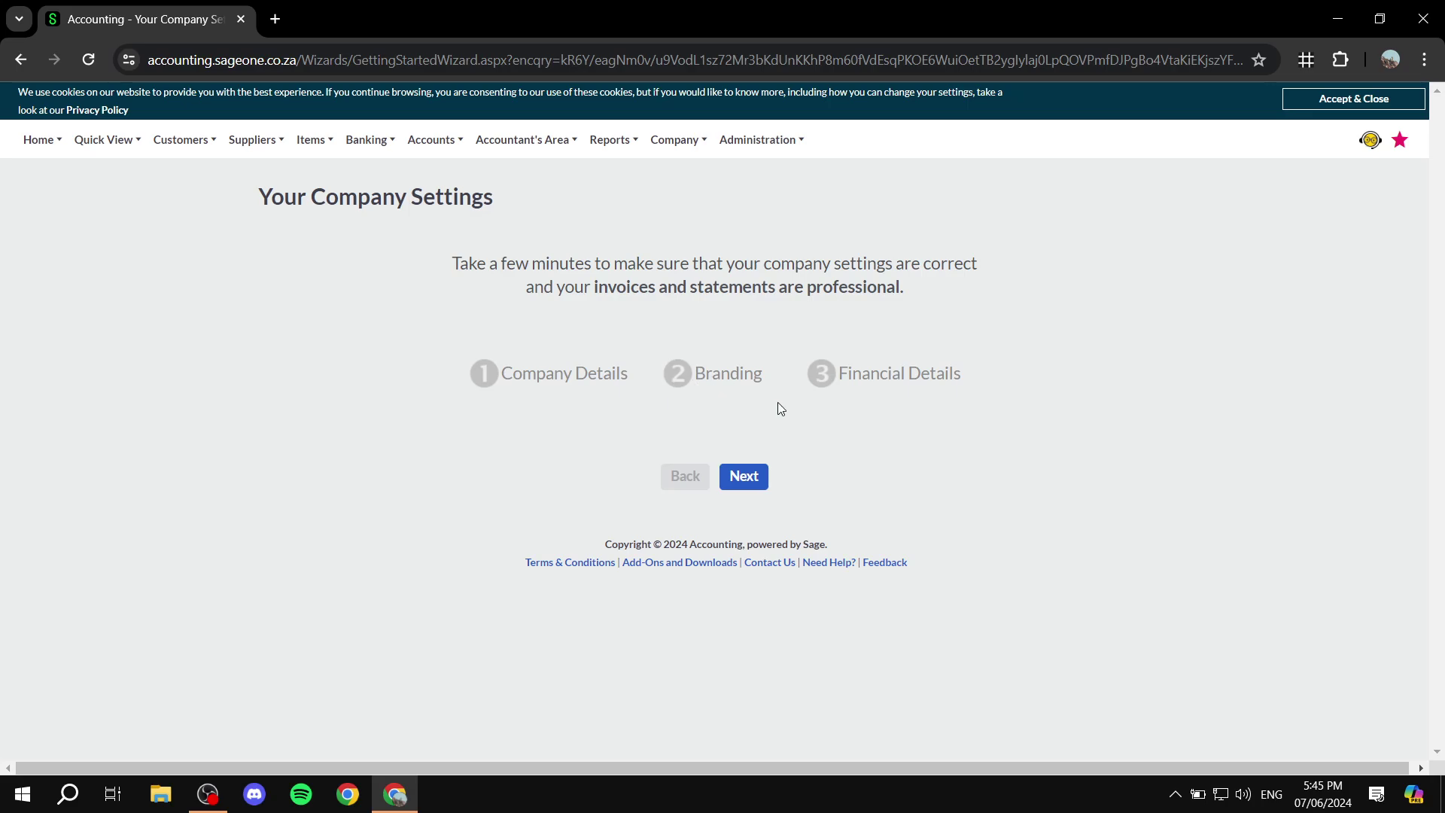
pyautogui.click(743, 476)
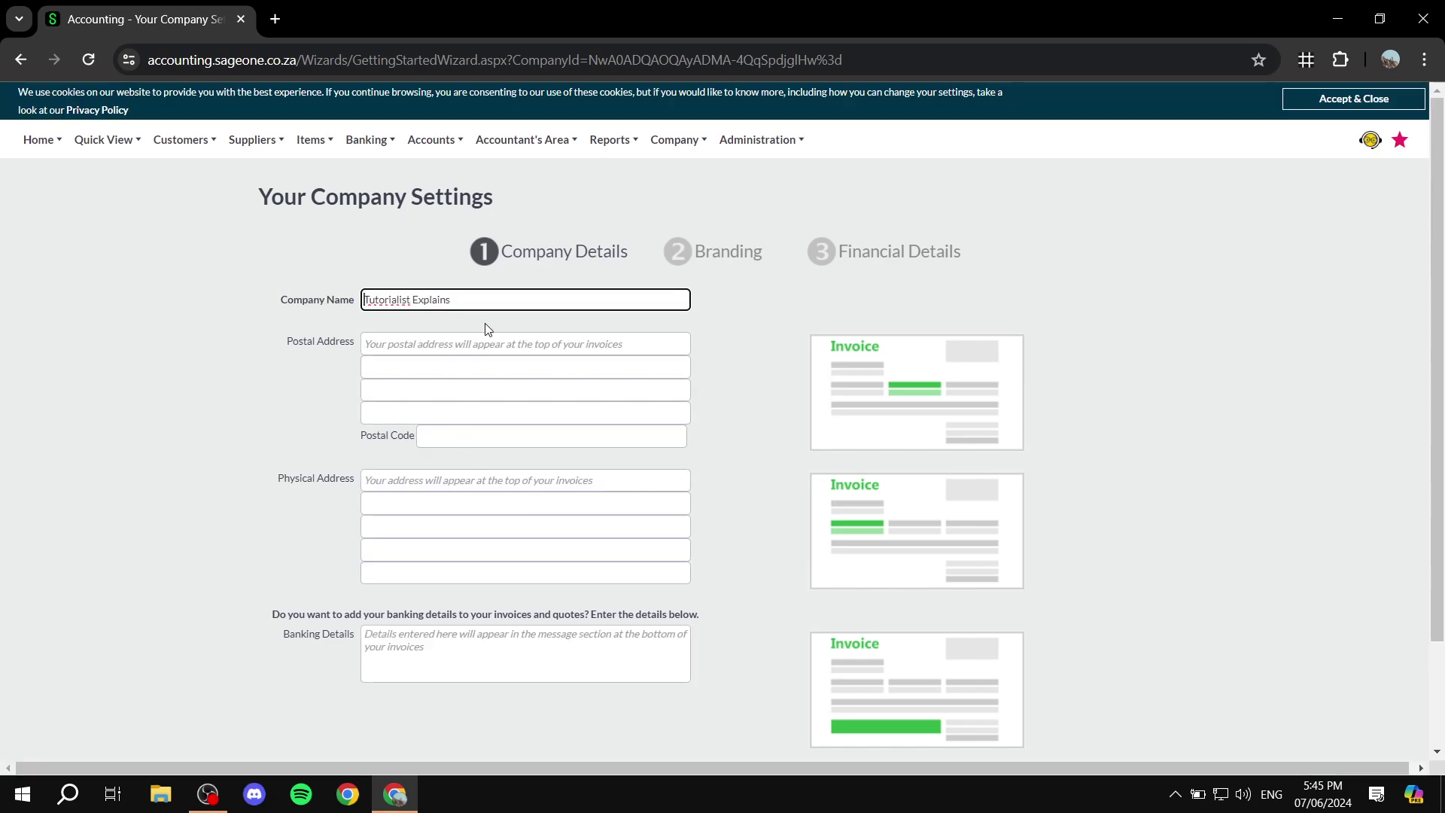
# Examine the wizard's three stages and the Company Details fields for name, postal address, physical address and banking details
pyautogui.moveTo(511, 253); pyautogui.dragTo(763, 255)
pyautogui.moveTo(871, 253); pyautogui.dragTo(1026, 256)
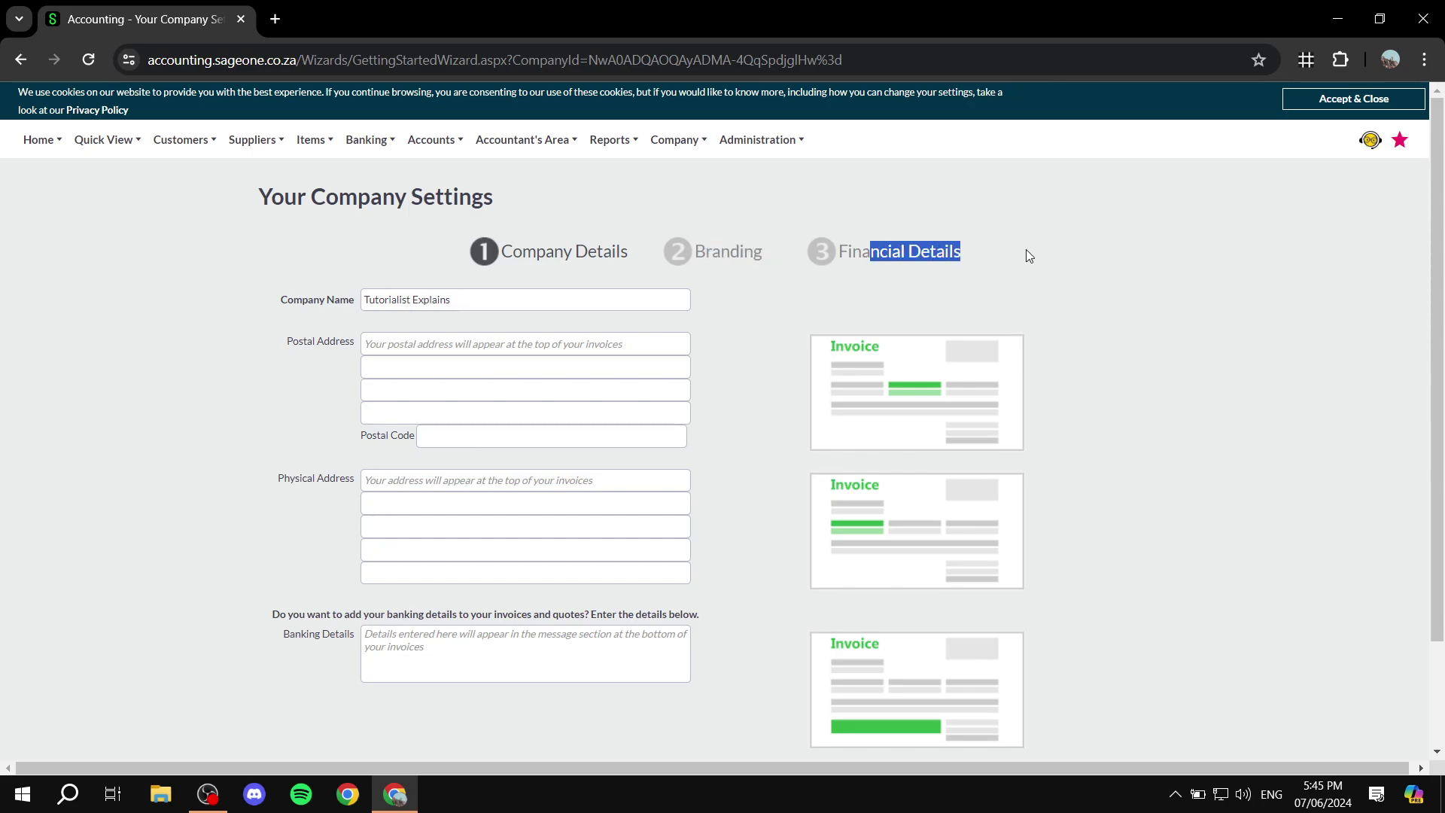
pyautogui.scroll(-2, 411, 455)
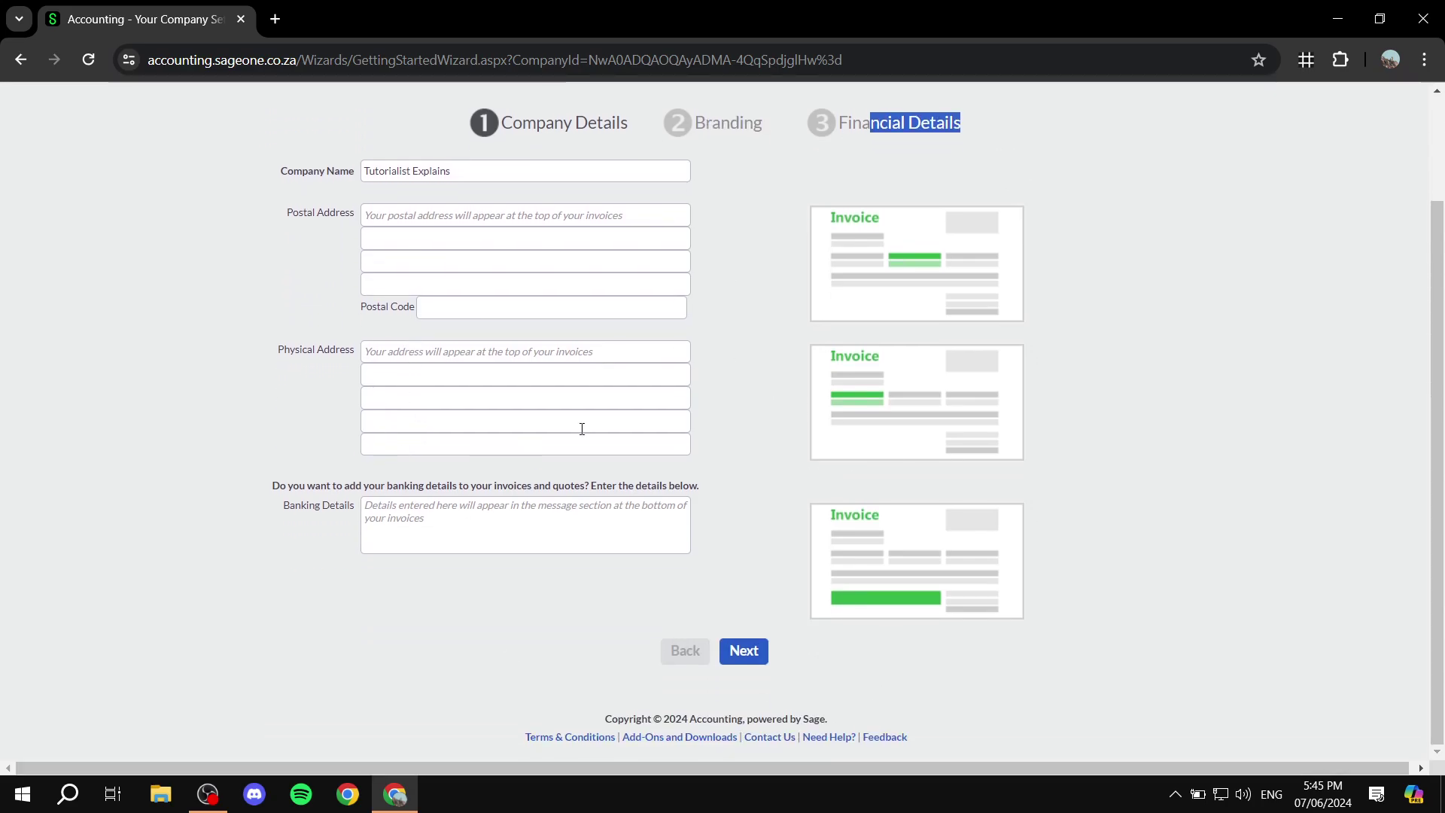
pyautogui.scroll(2, 740, 527)
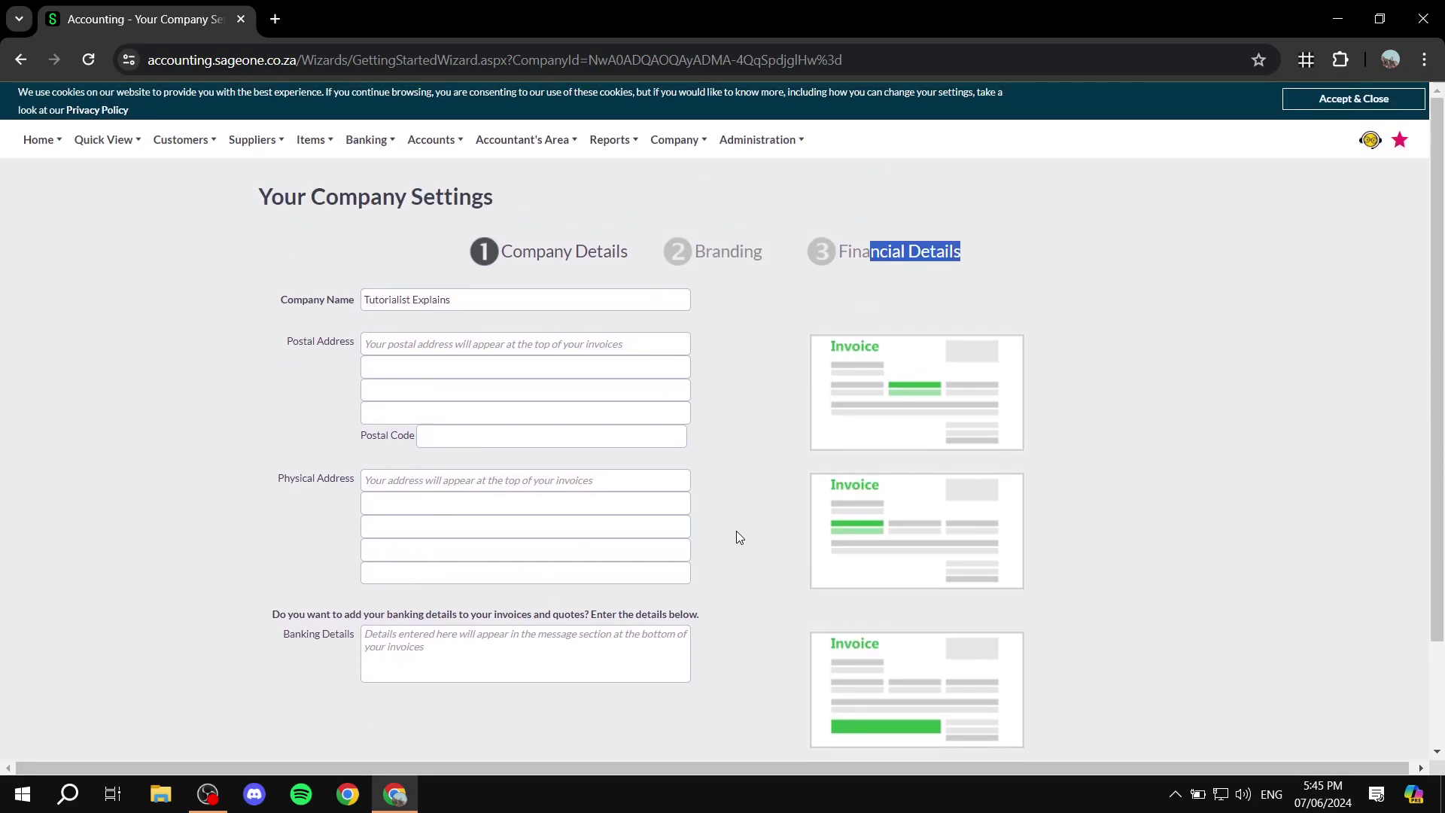
pyautogui.click(767, 454)
pyautogui.scroll(-3, 691, 432)
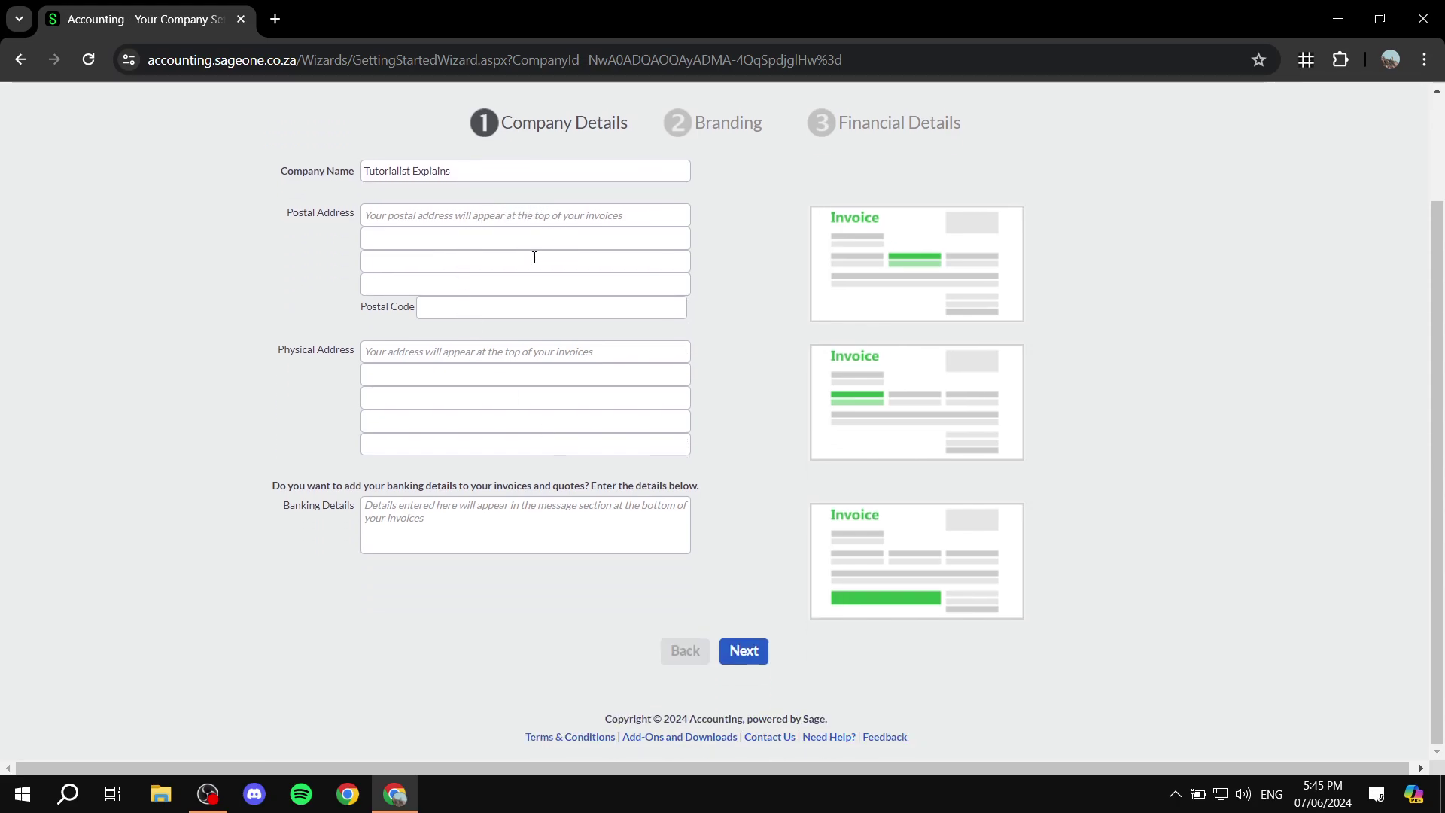
pyautogui.moveTo(452, 170); pyautogui.dragTo(292, 170)
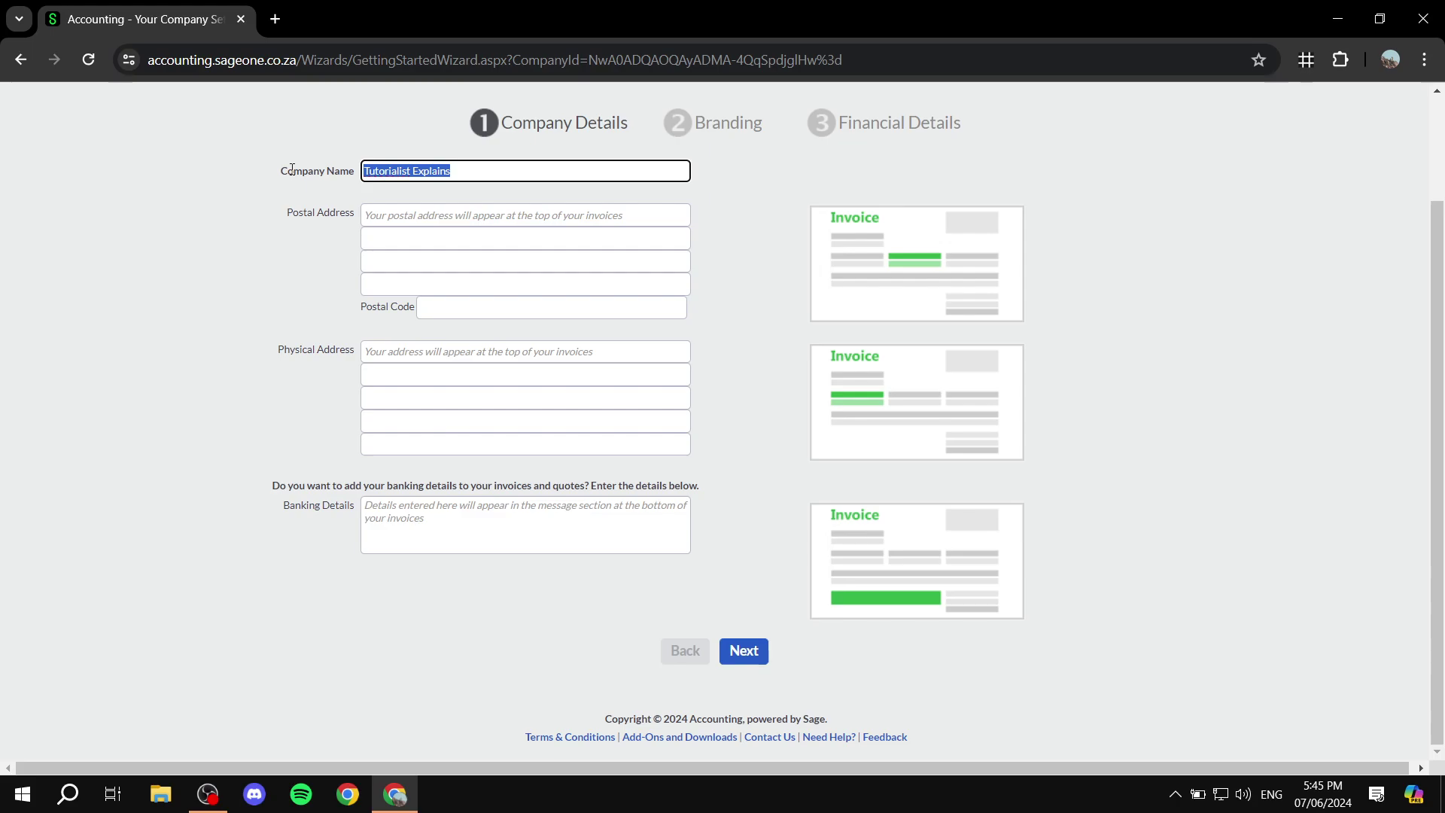
pyautogui.click(253, 276)
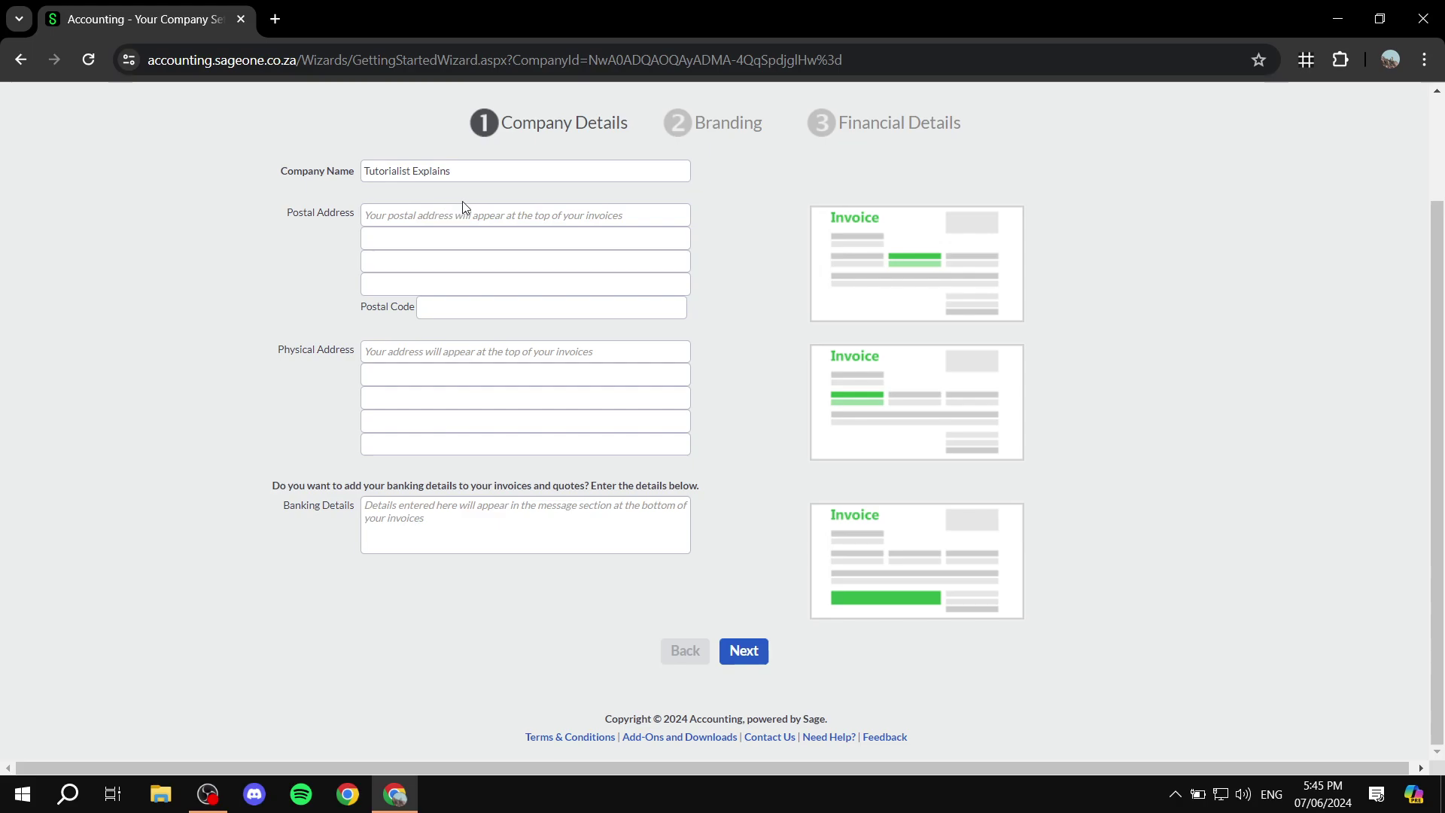
pyautogui.scroll(2, 519, 454)
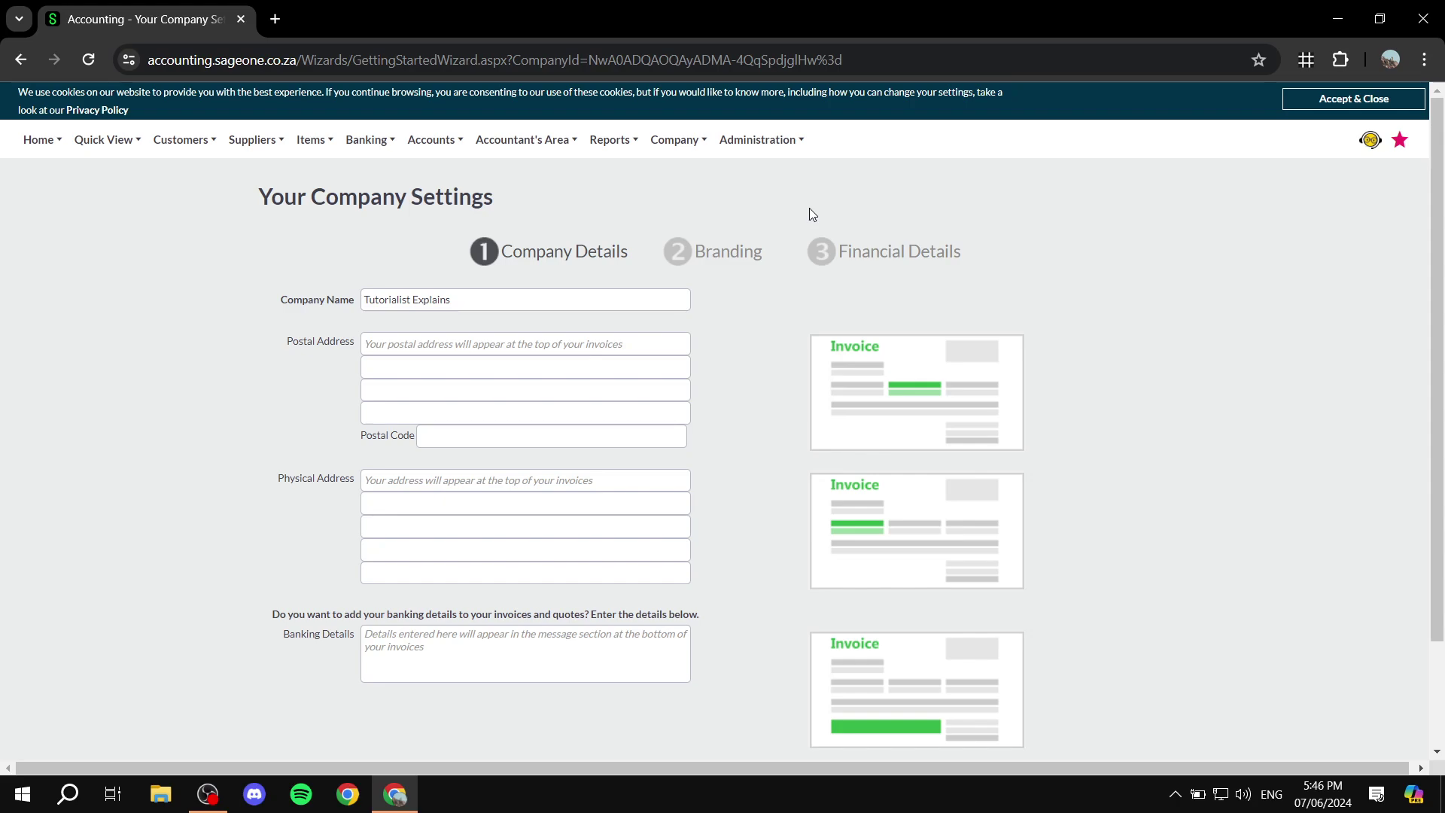
# Leave the company setup wizard and open the main Dashboard
pyautogui.moveTo(50, 143)
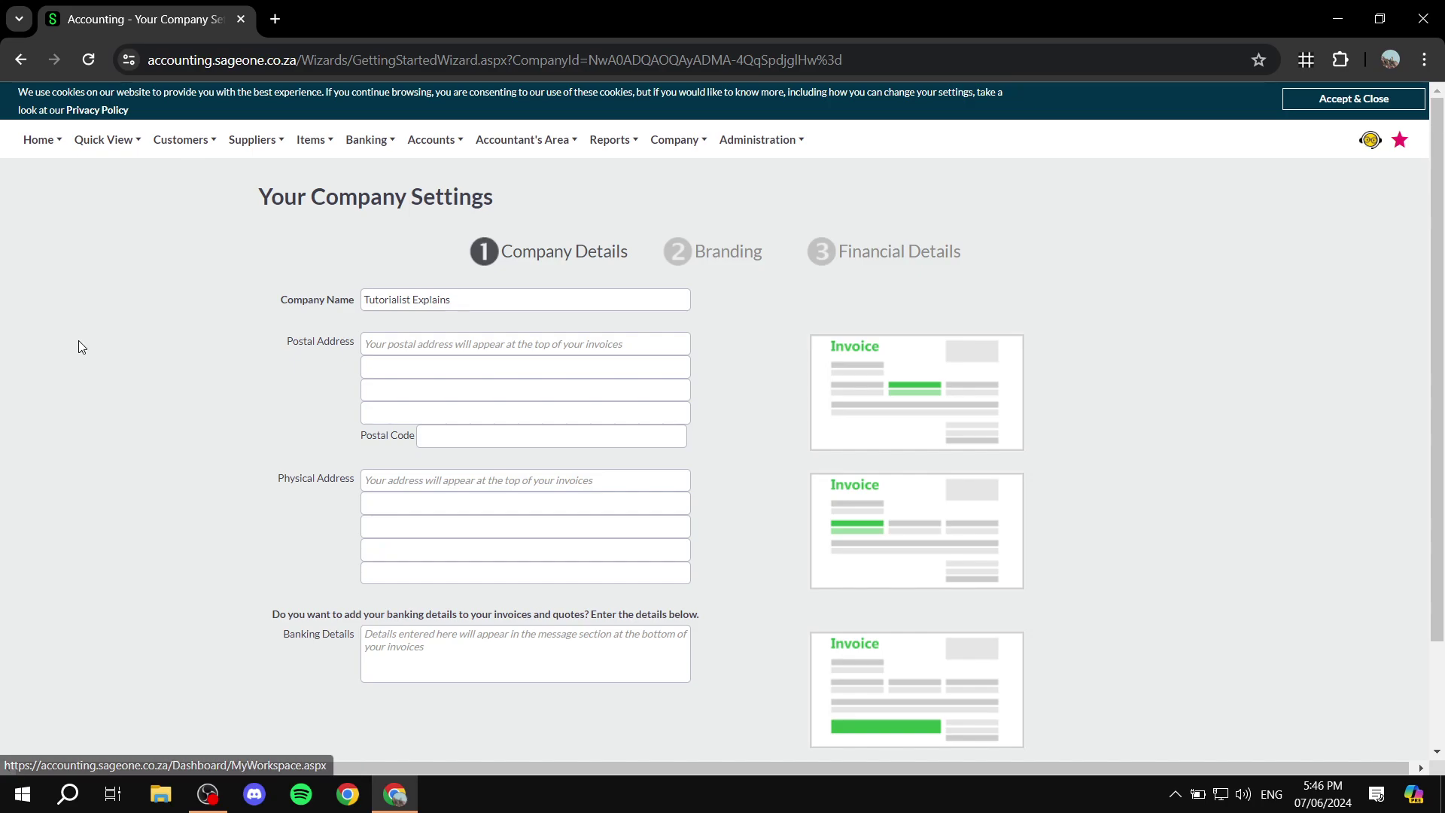
pyautogui.moveTo(33, 155)
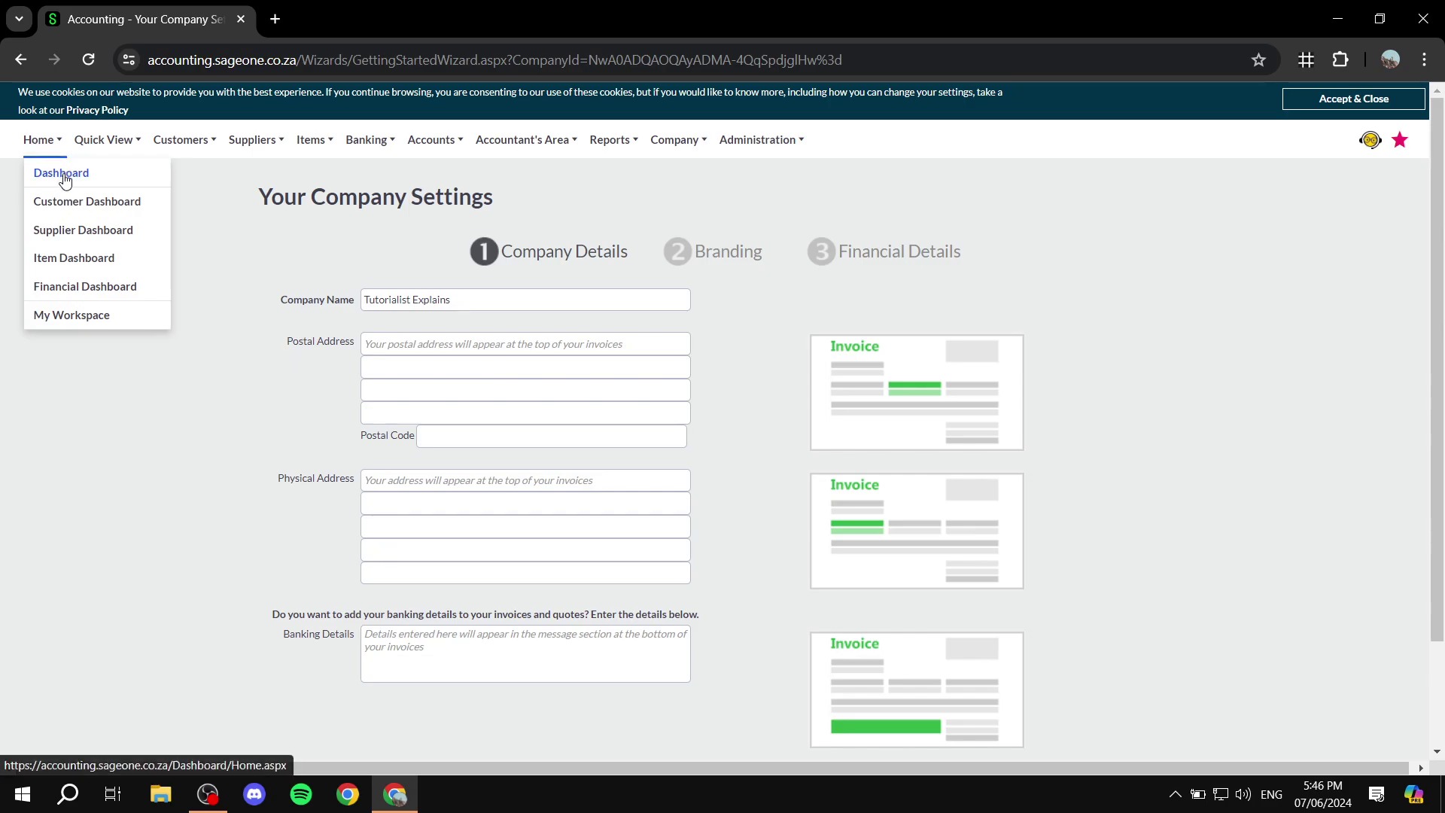
pyautogui.click(50, 174)
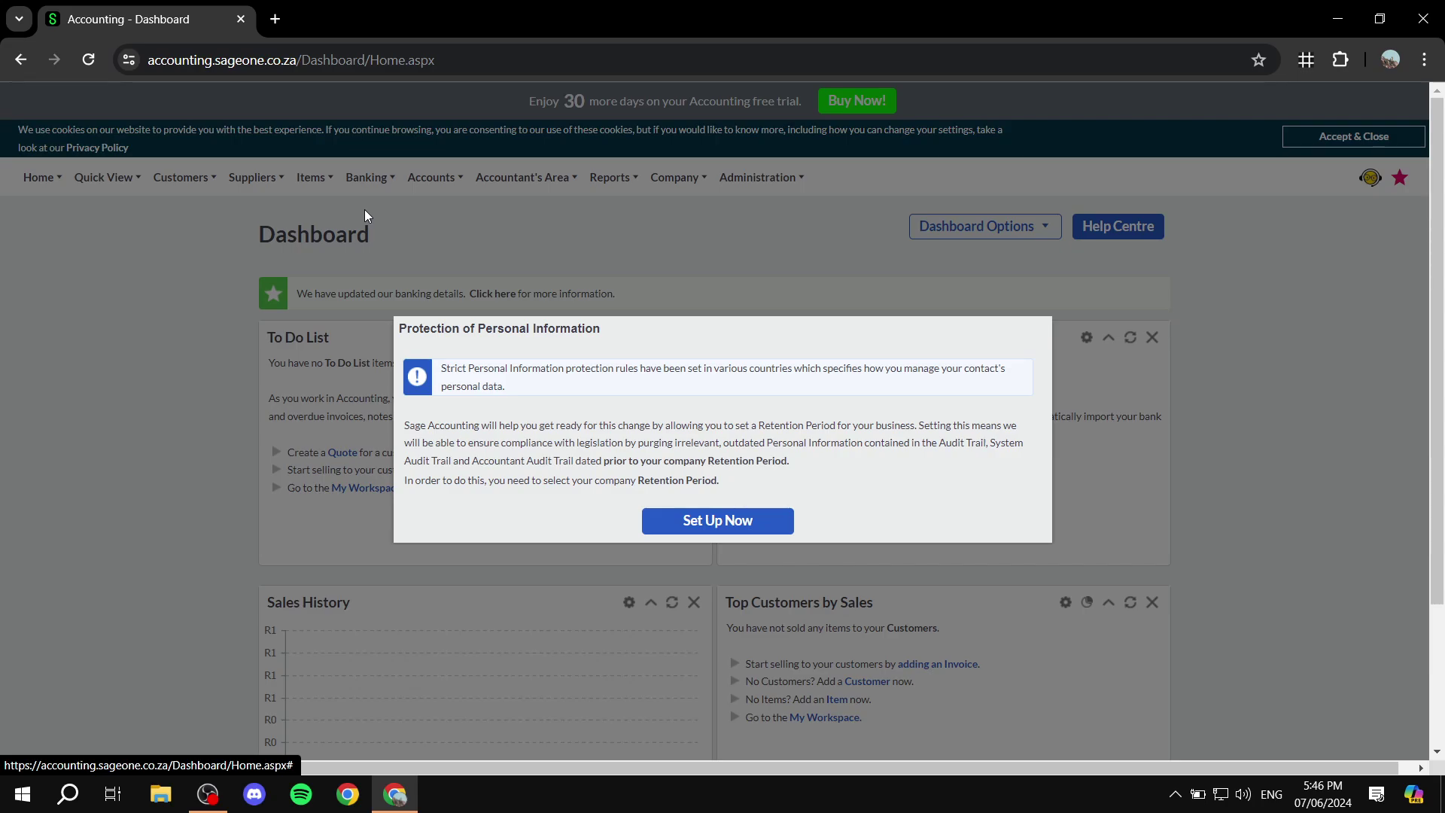
# Start the Retention Period setup from the Protection of Personal Information notice and return to the Dashboard
pyautogui.click(756, 519)
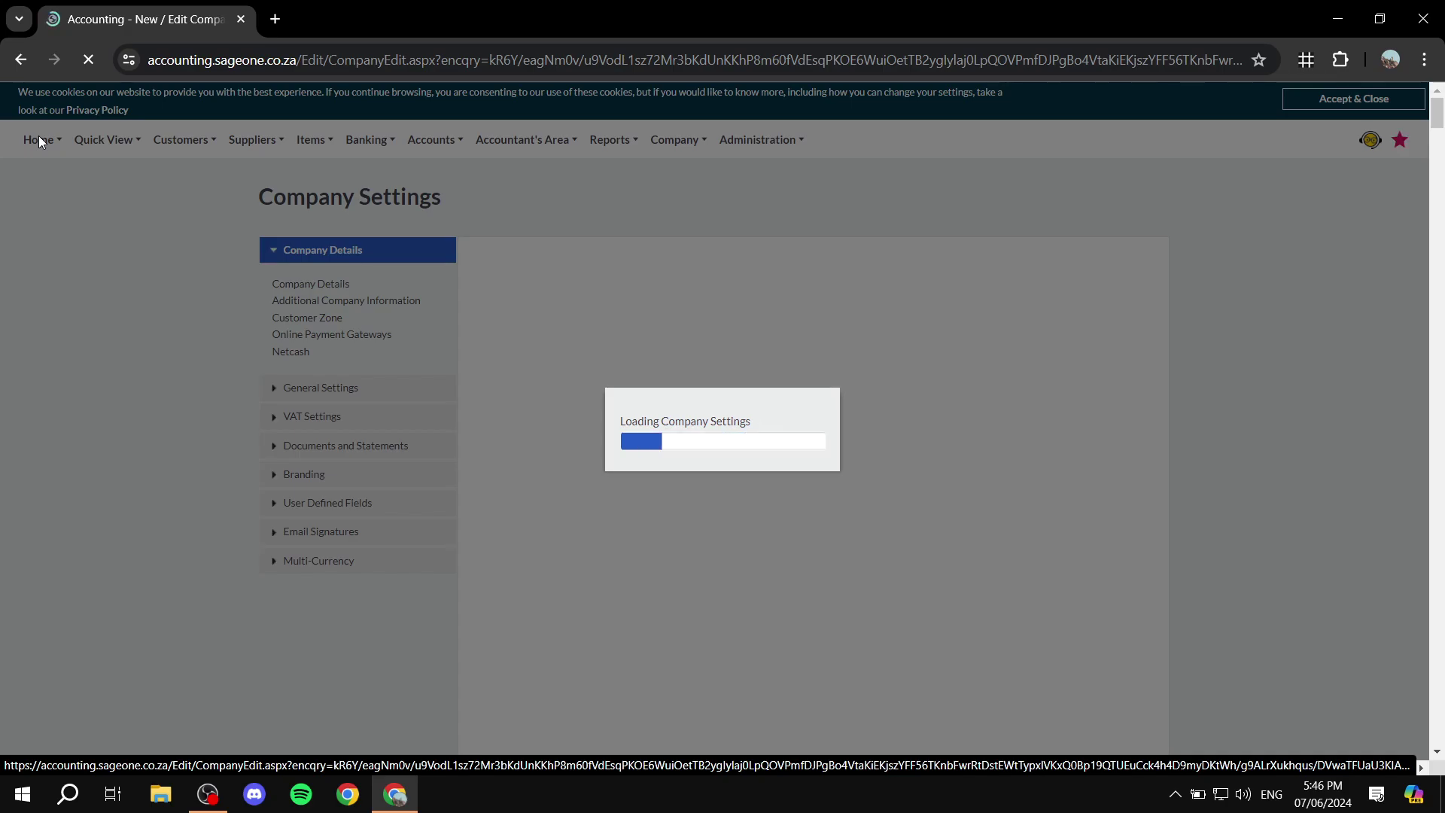
pyautogui.moveTo(39, 140)
pyautogui.click(57, 174)
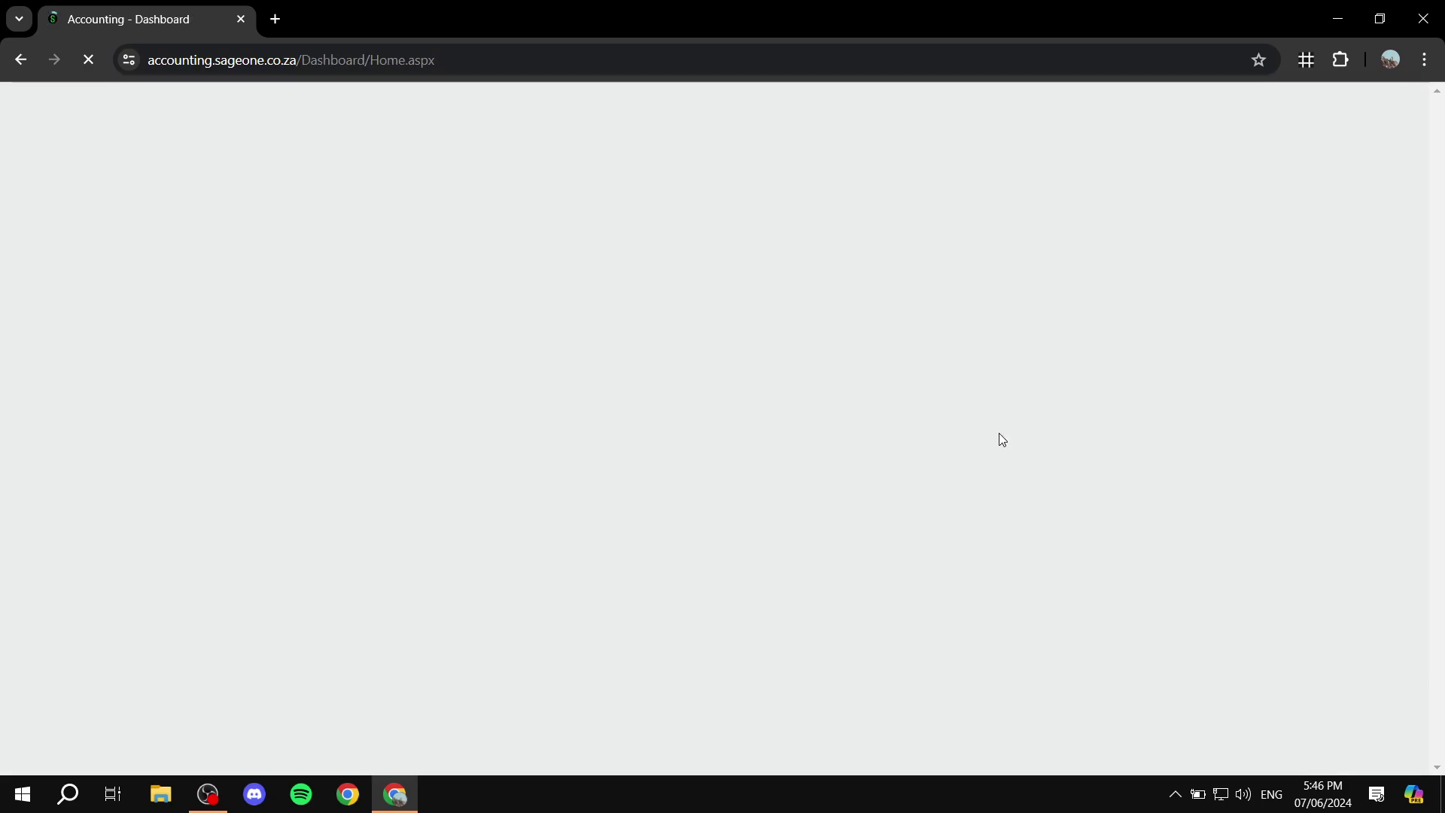
# Look over the Dashboard's widgets and open the selection for adding widgets
pyautogui.scroll(-1, 482, 406)
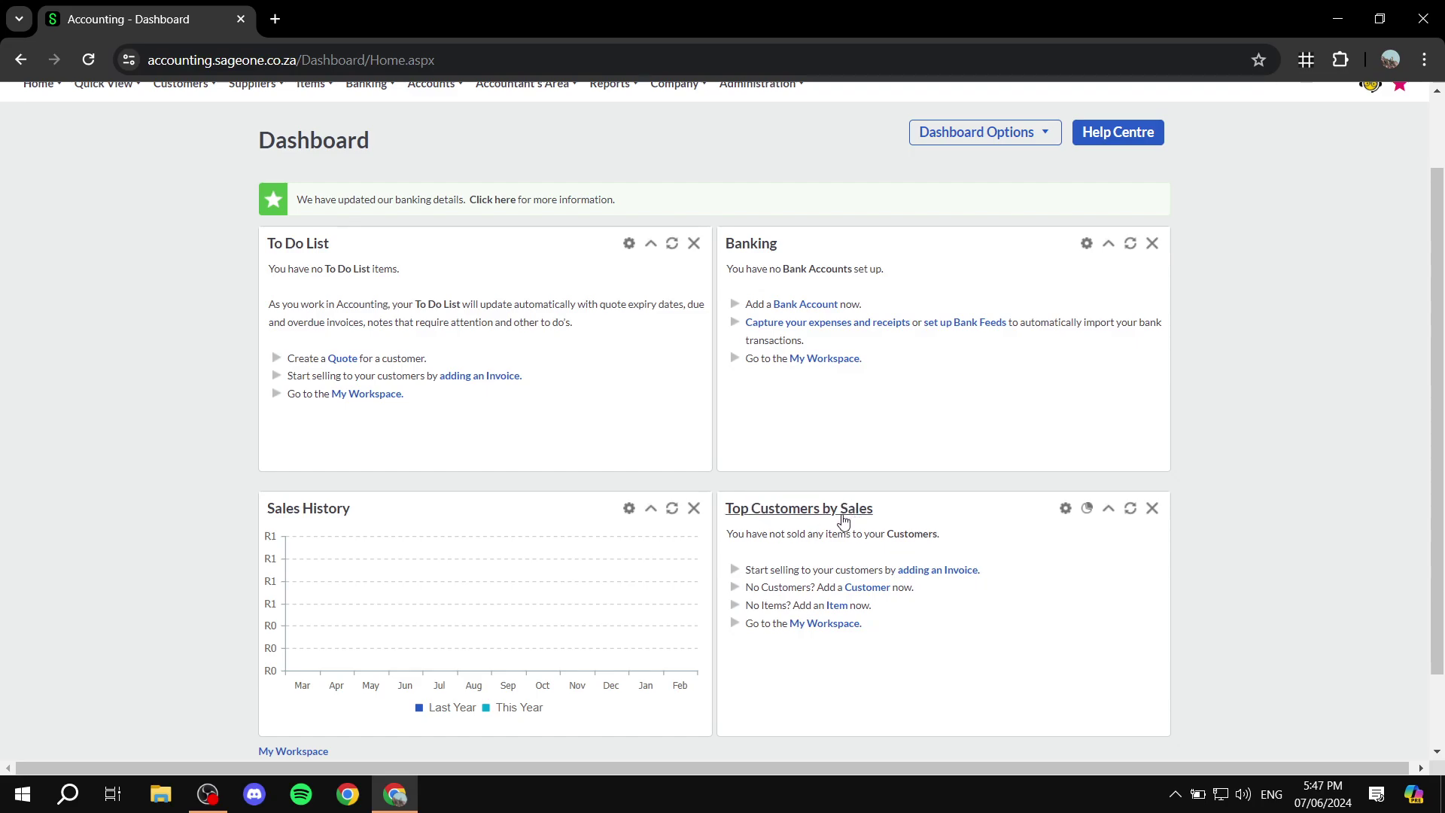
pyautogui.scroll(-2, 456, 544)
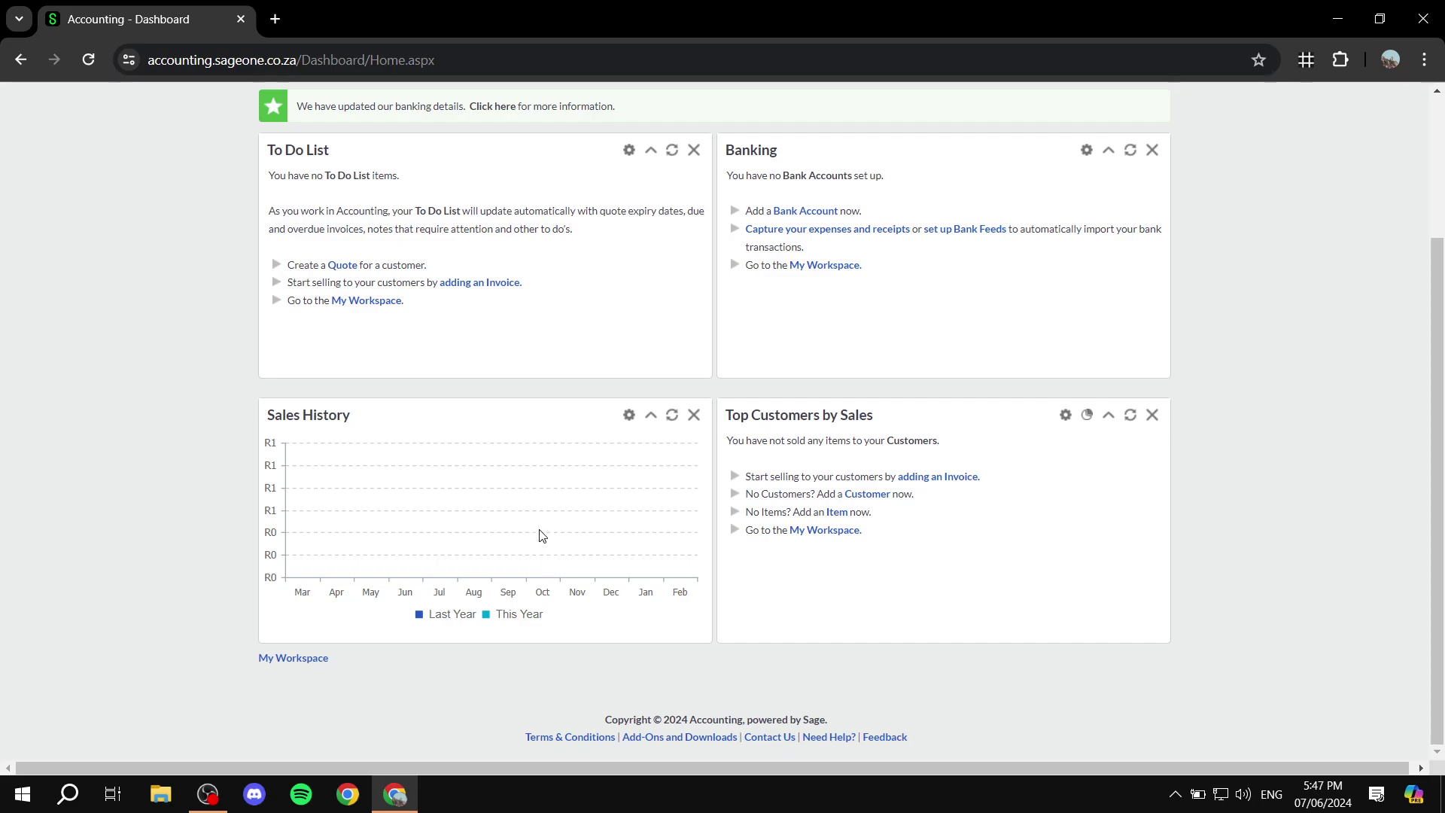
pyautogui.scroll(4, 528, 513)
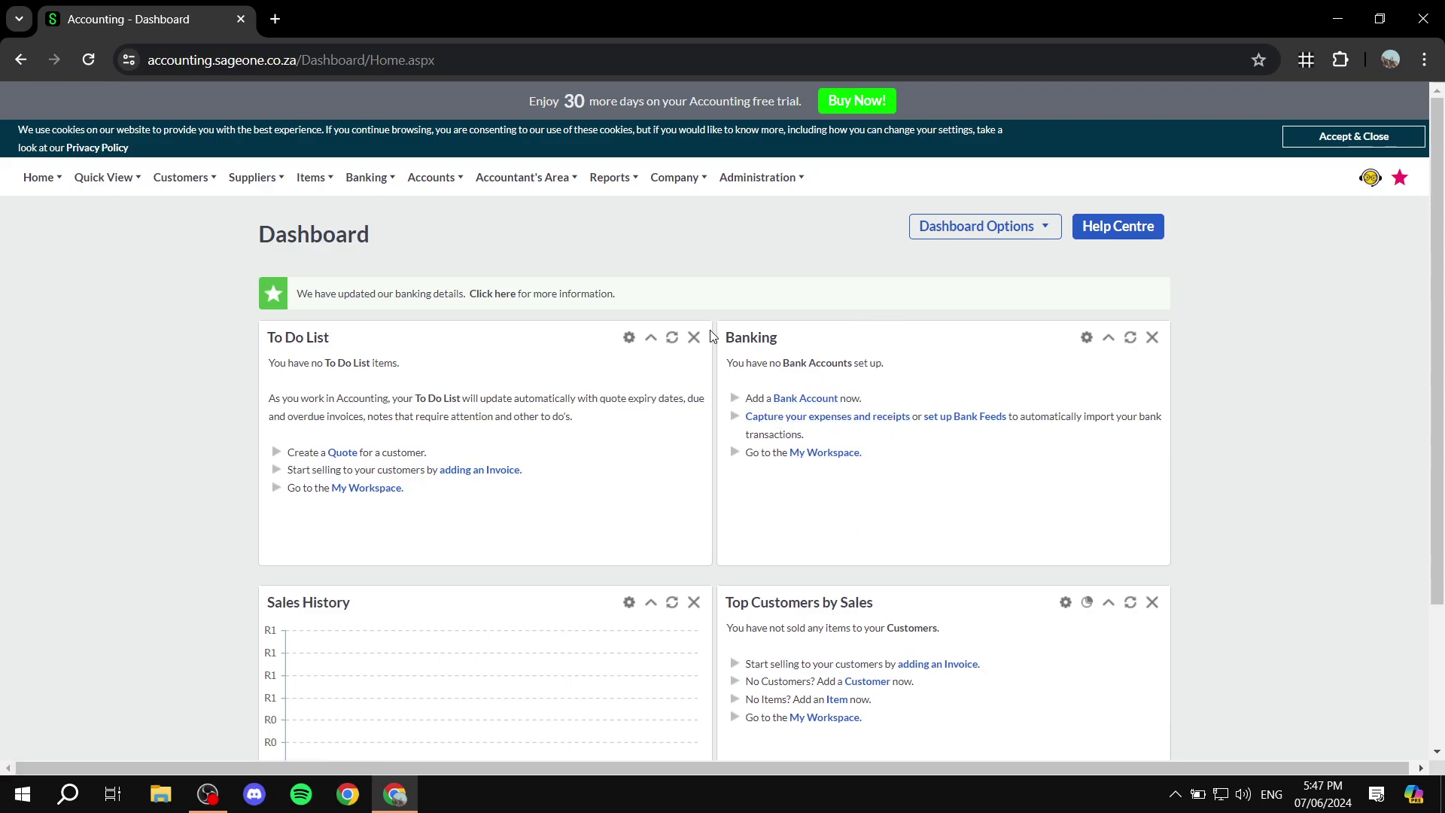
pyautogui.scroll(-2, 997, 497)
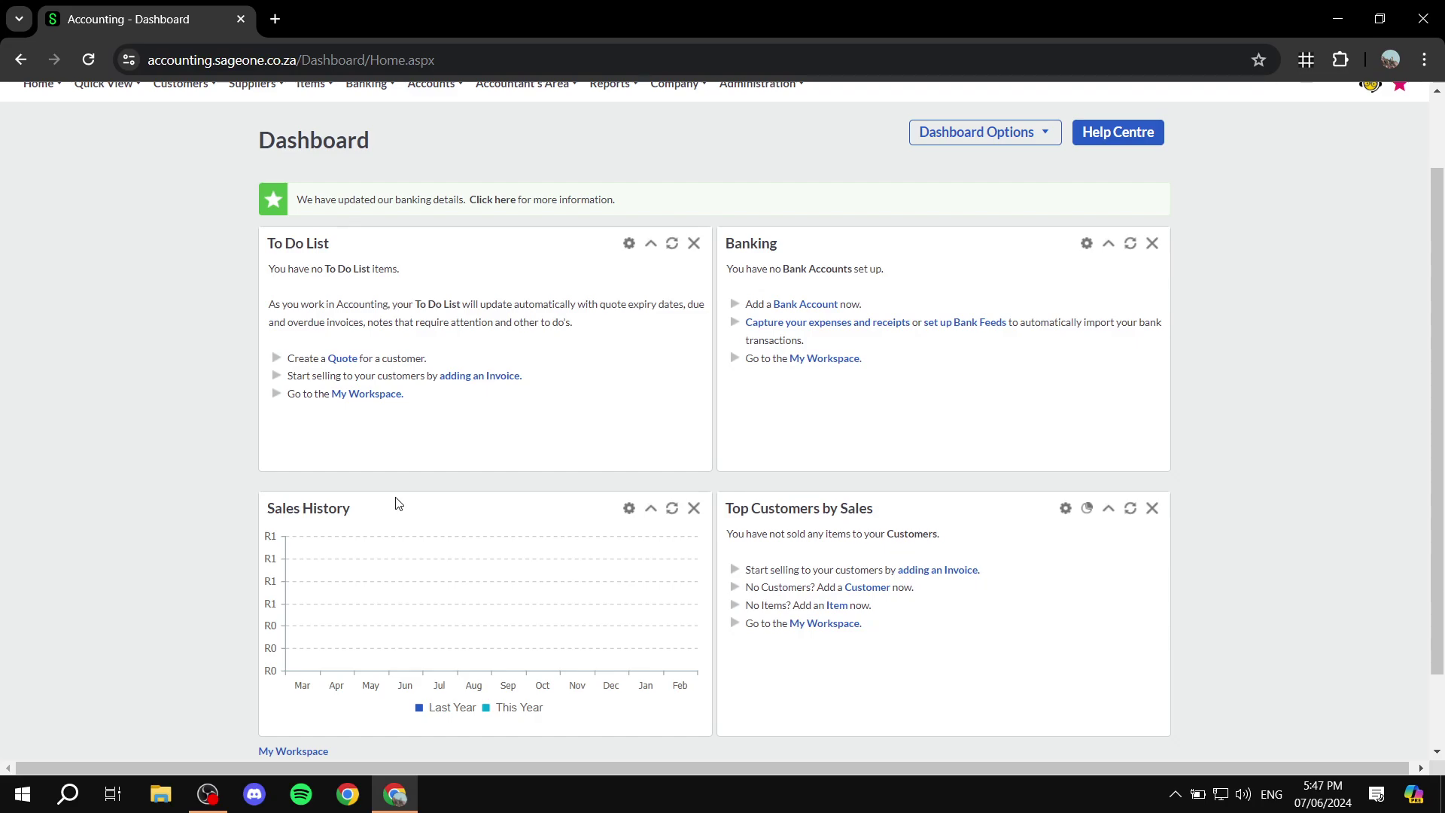
pyautogui.click(1045, 133)
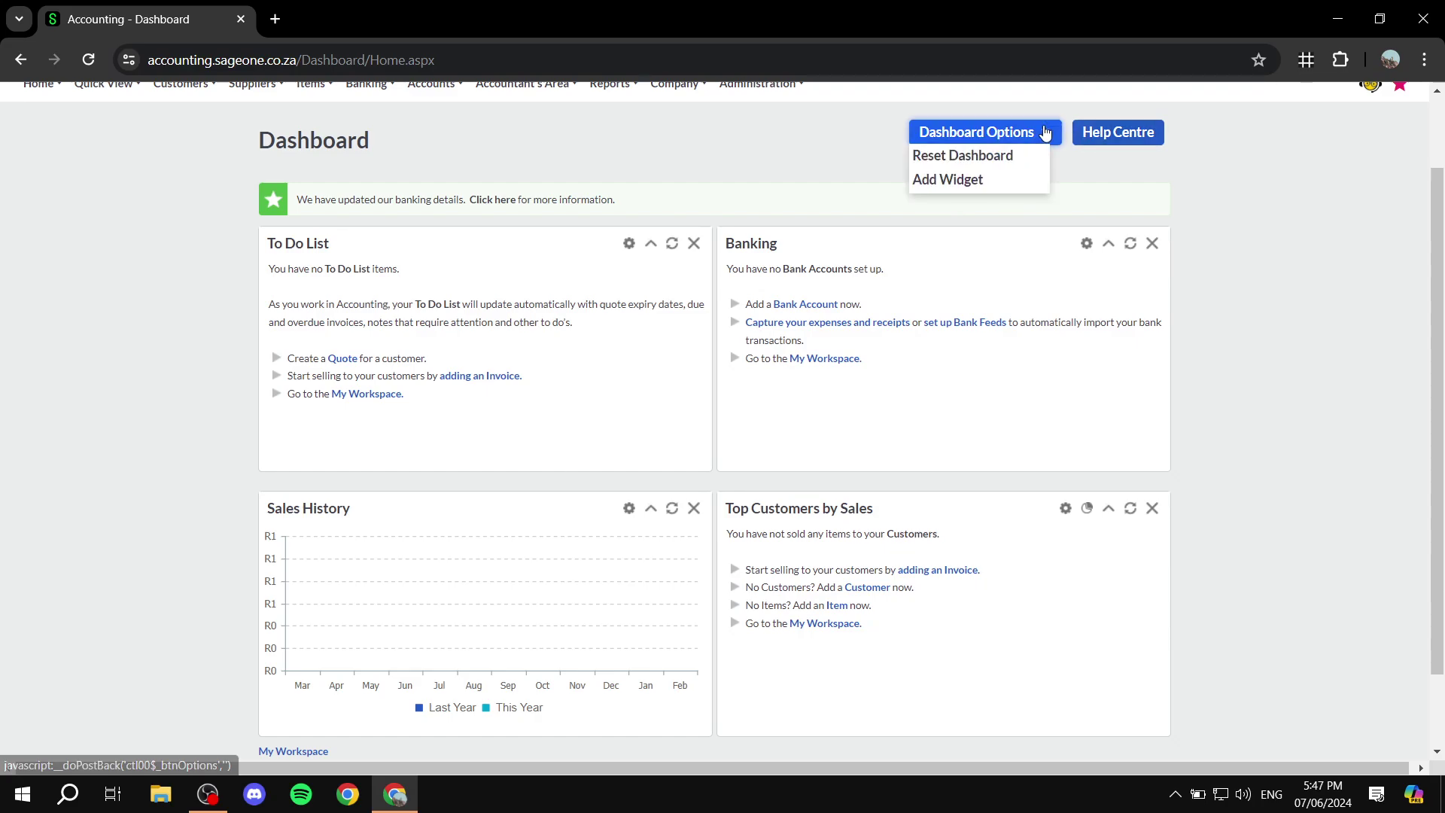
pyautogui.moveTo(1028, 140)
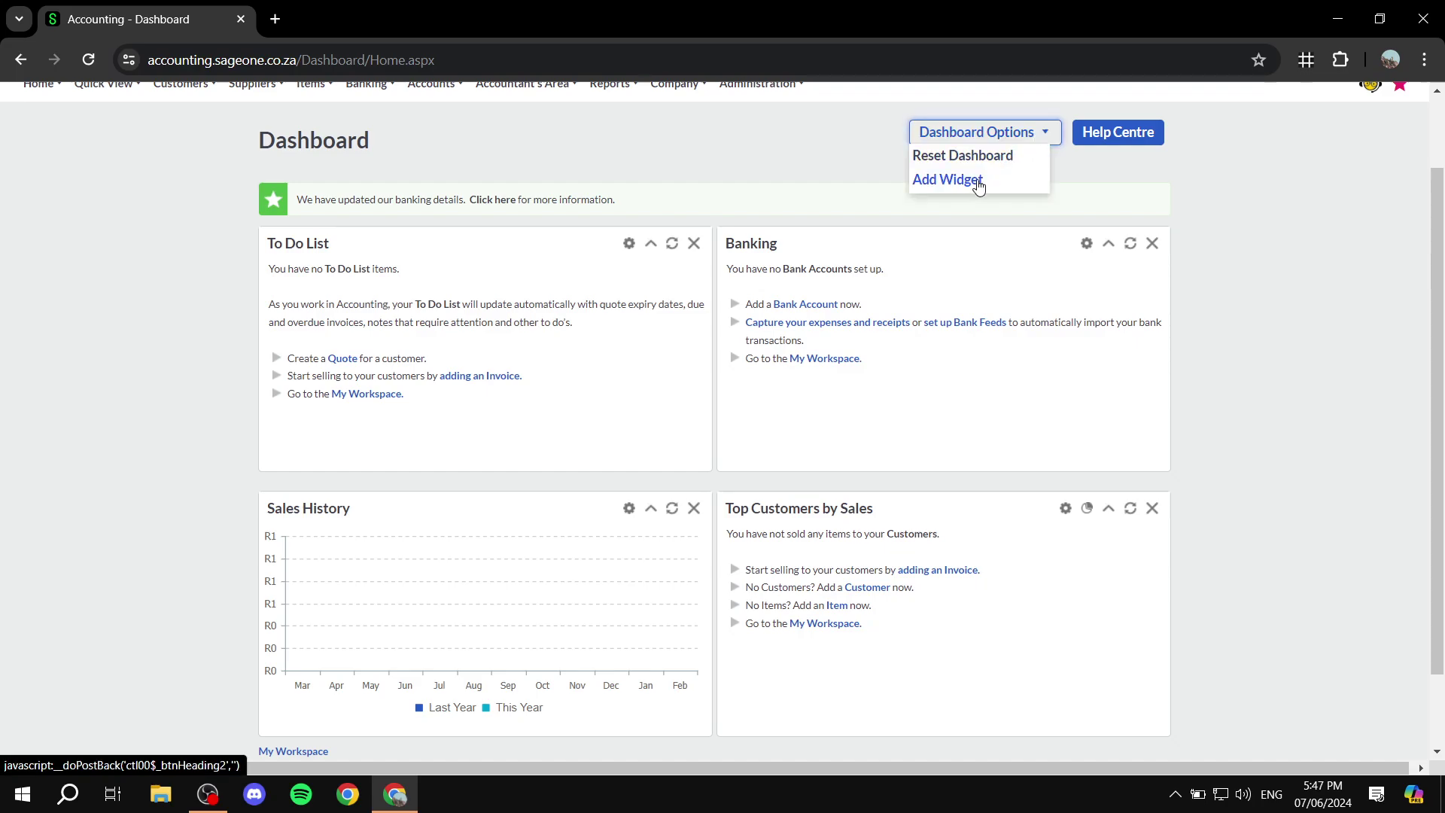
pyautogui.click(968, 182)
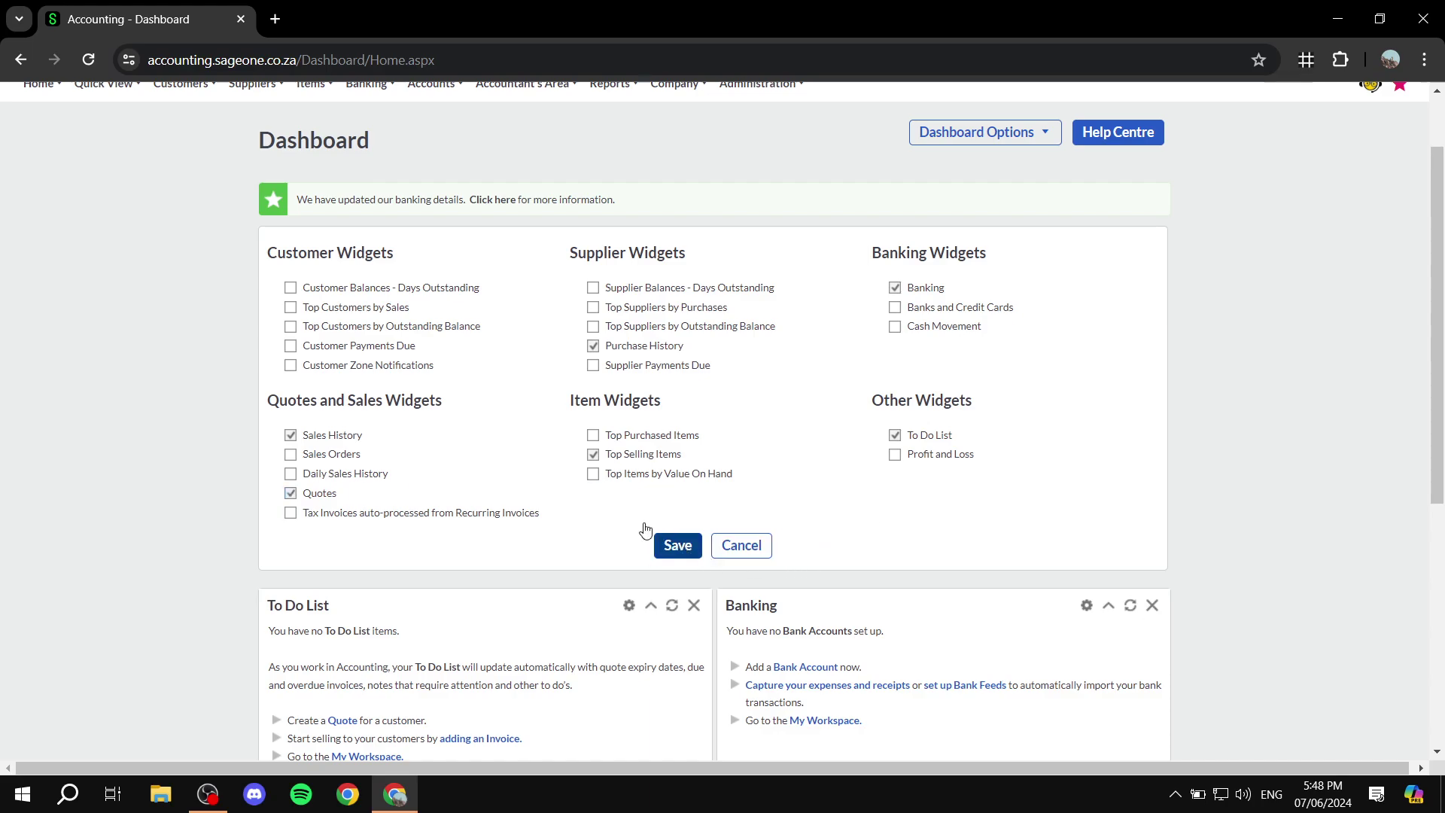
# Save the Dashboard widget selection of Sales History, Quotes, Purchase History, Top Selling Items, Banking and To Do List
pyautogui.click(681, 544)
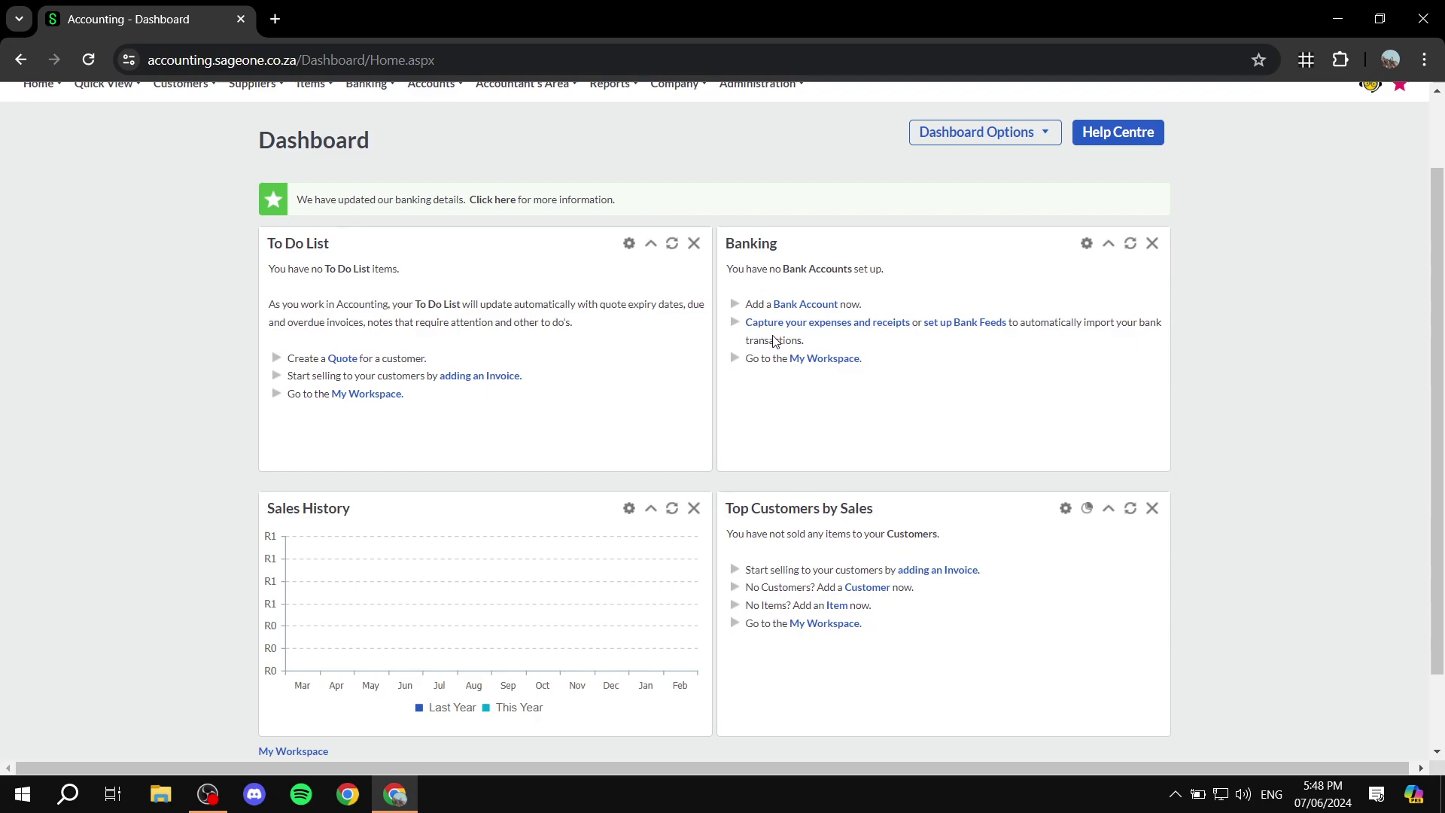
pyautogui.scroll(-1, 782, 361)
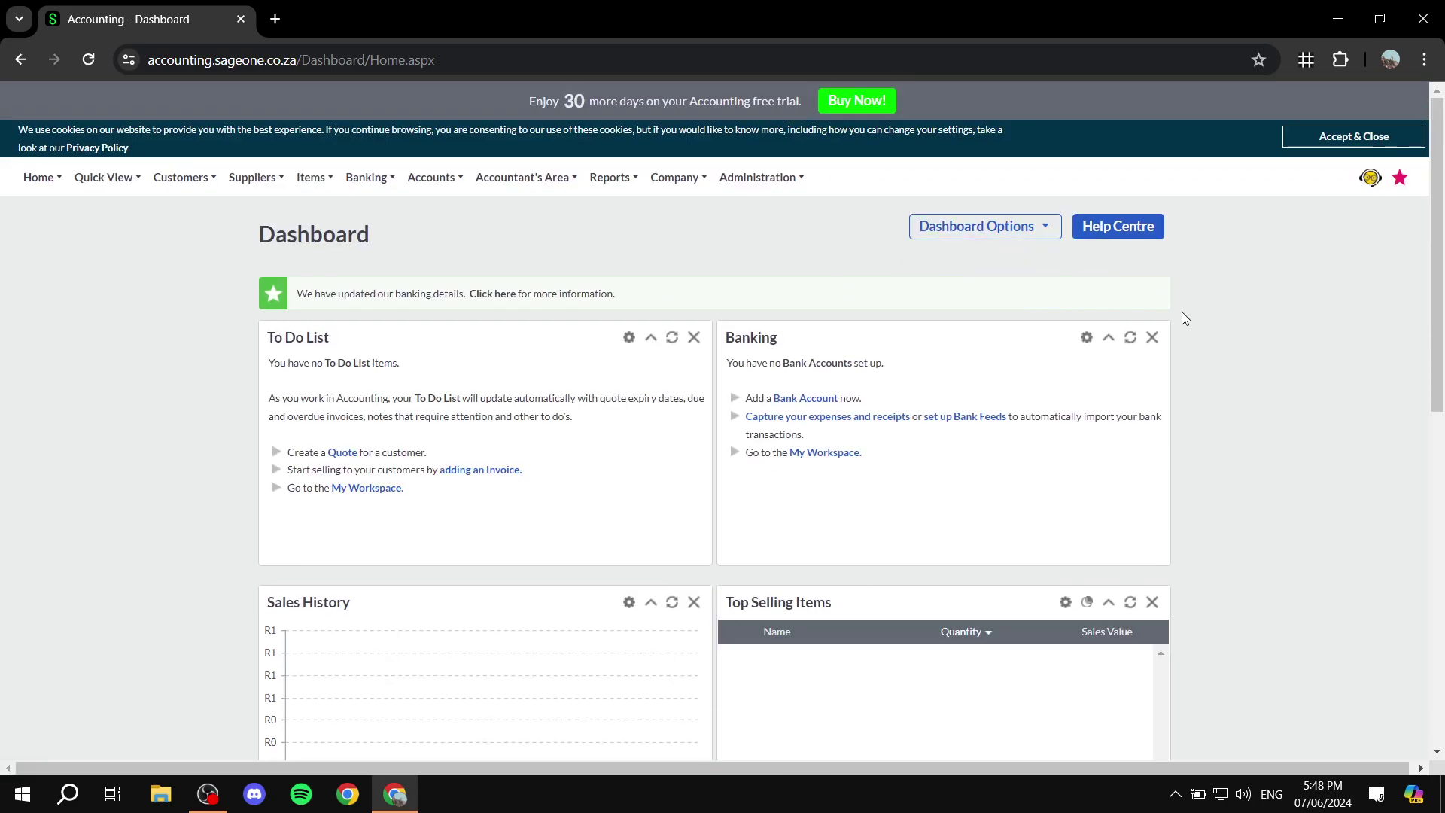
pyautogui.scroll(-10, 855, 322)
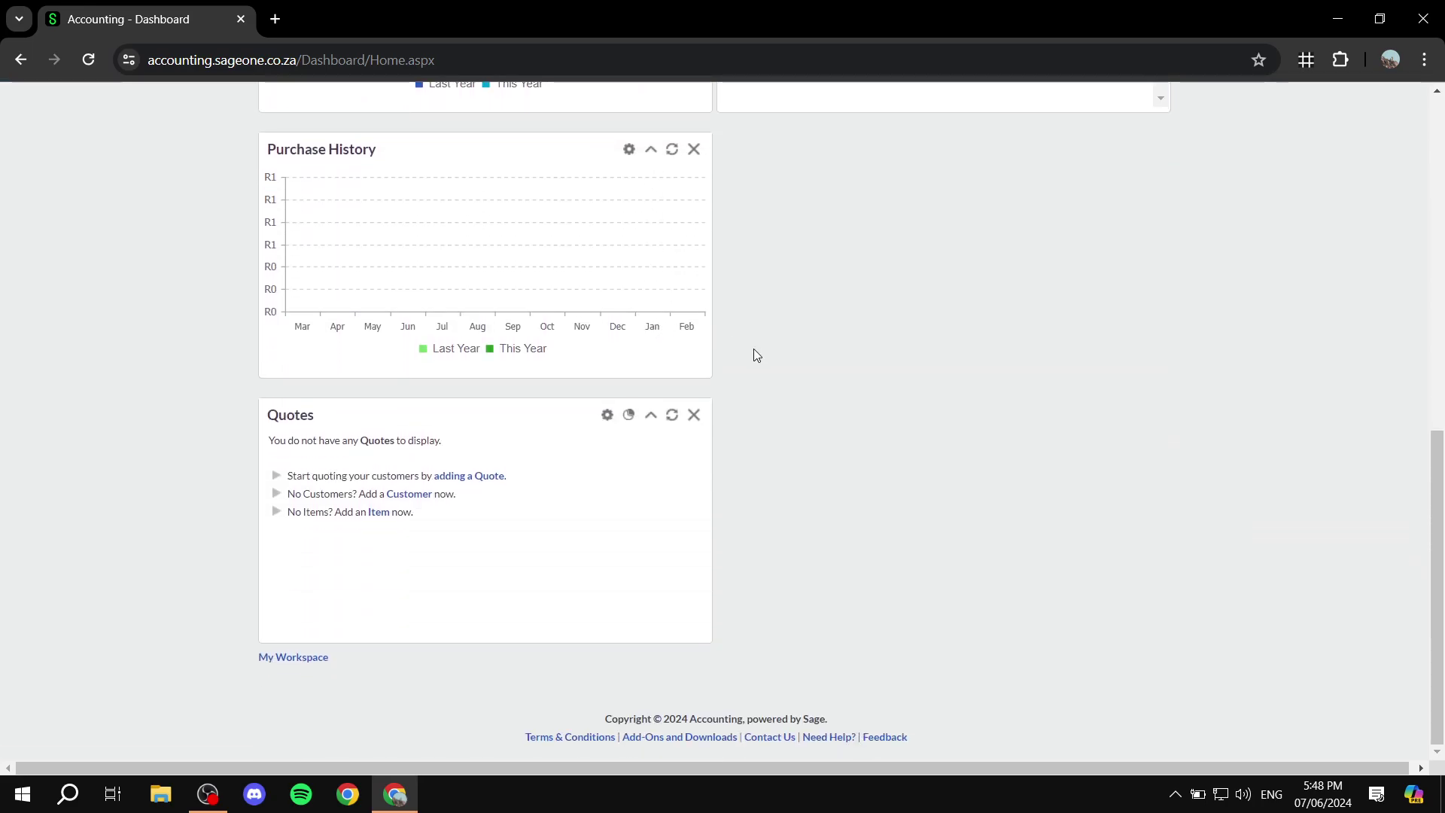
pyautogui.scroll(-10, 976, 354)
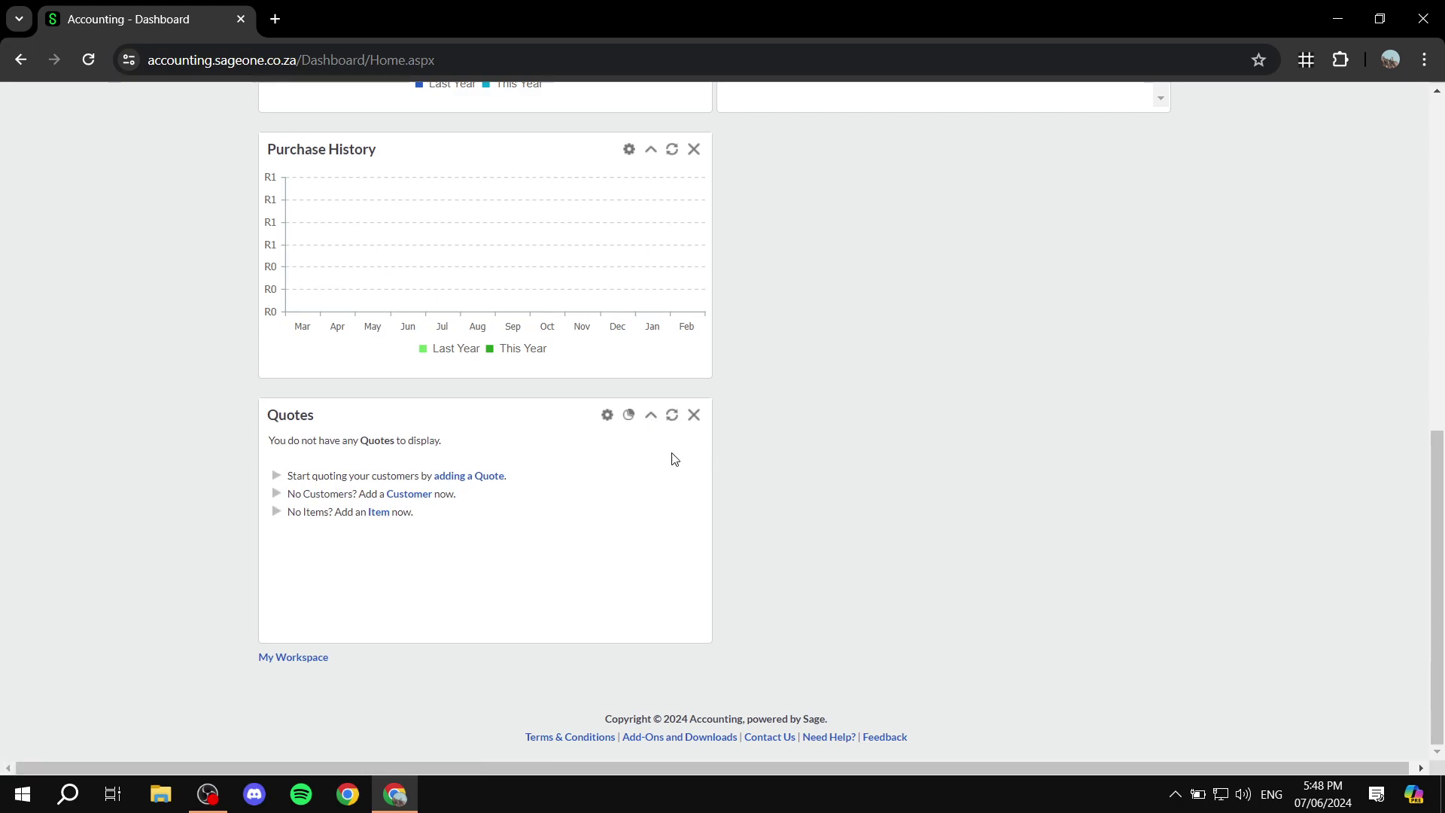
# Try out collapsing the Quotes widget and look over the widgets on the Dashboard
pyautogui.click(651, 414)
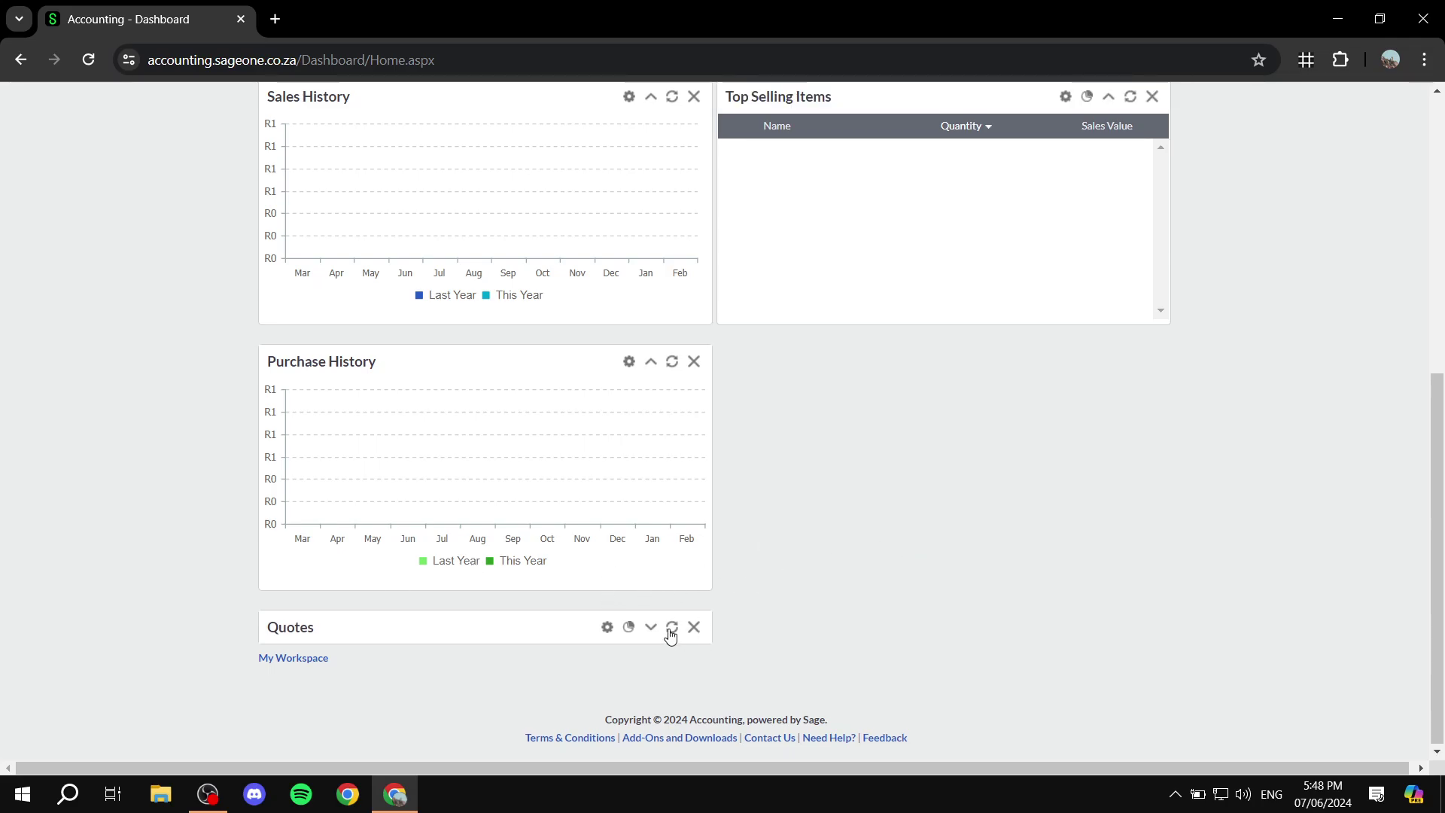
pyautogui.scroll(5, 783, 427)
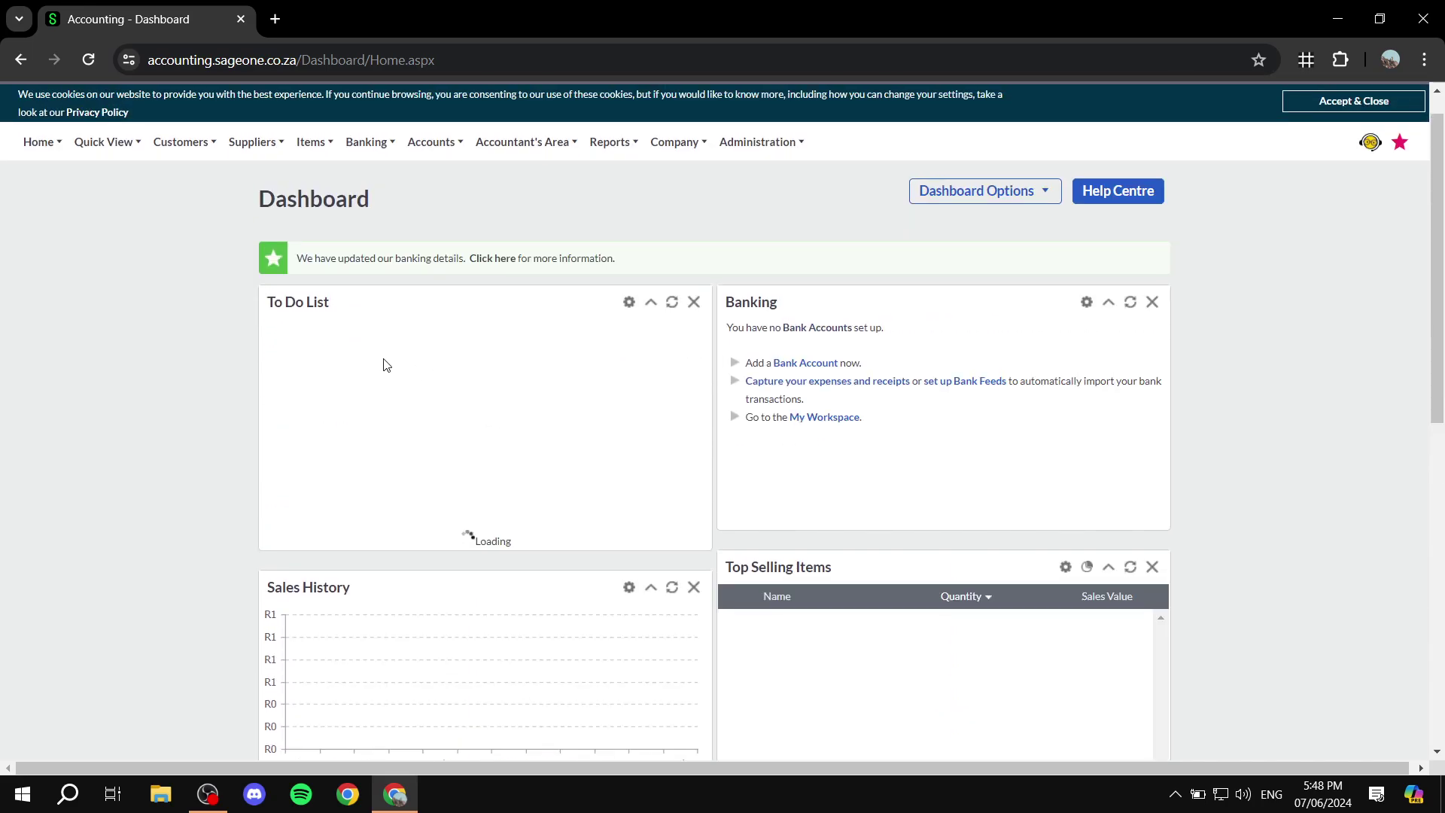
pyautogui.scroll(-3, 348, 392)
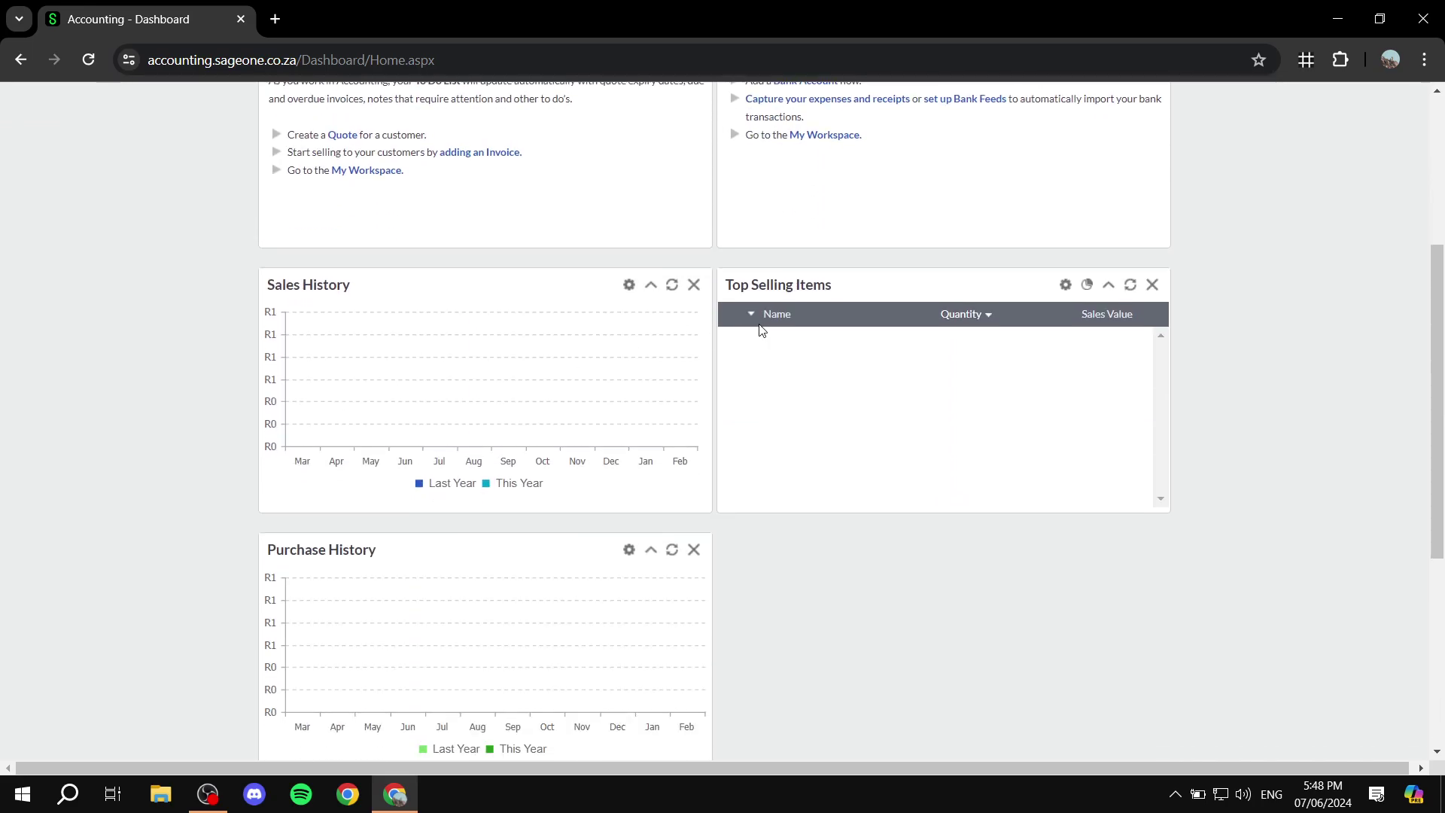
pyautogui.scroll(-4, 313, 410)
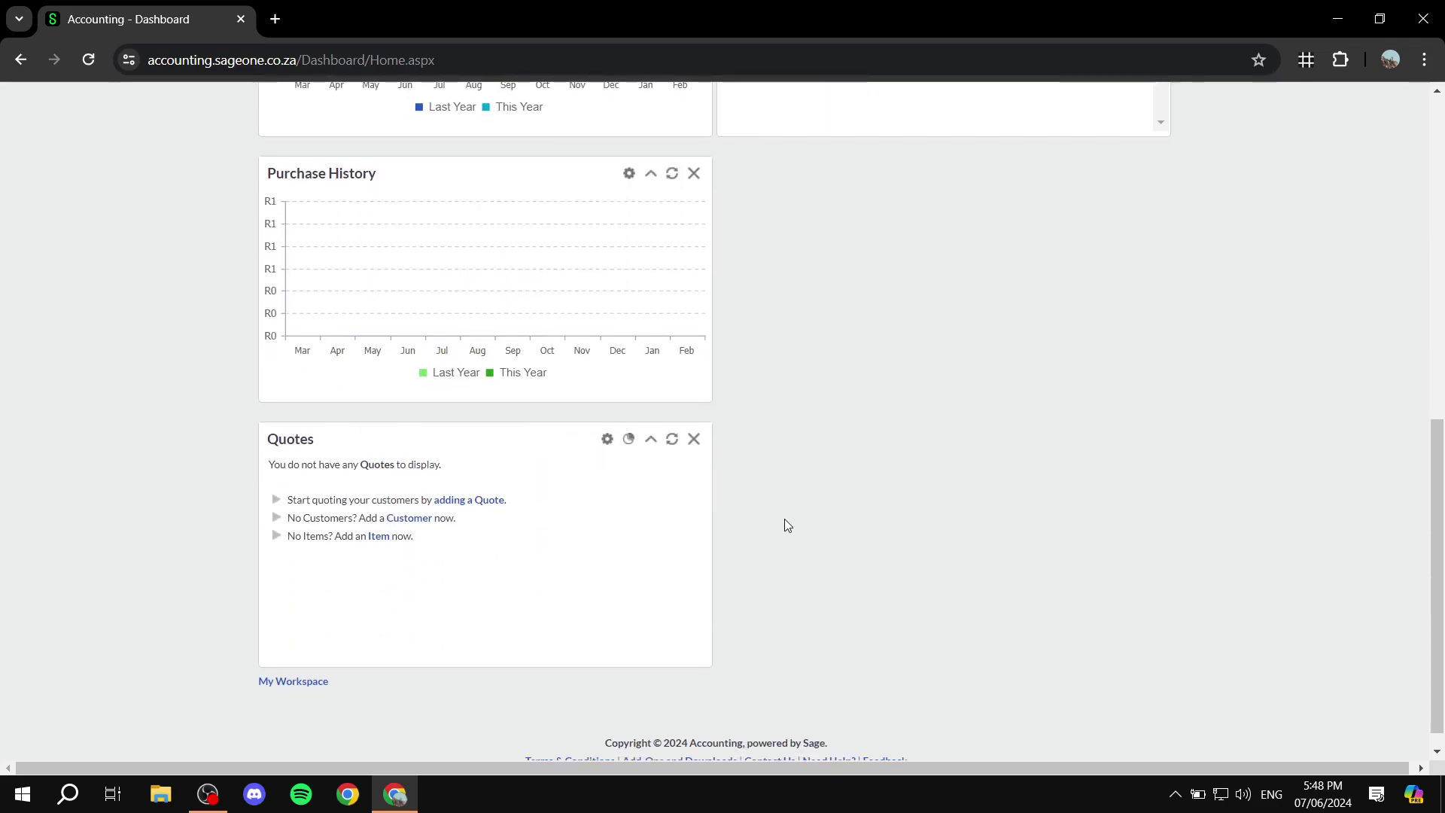
pyautogui.scroll(8, 751, 512)
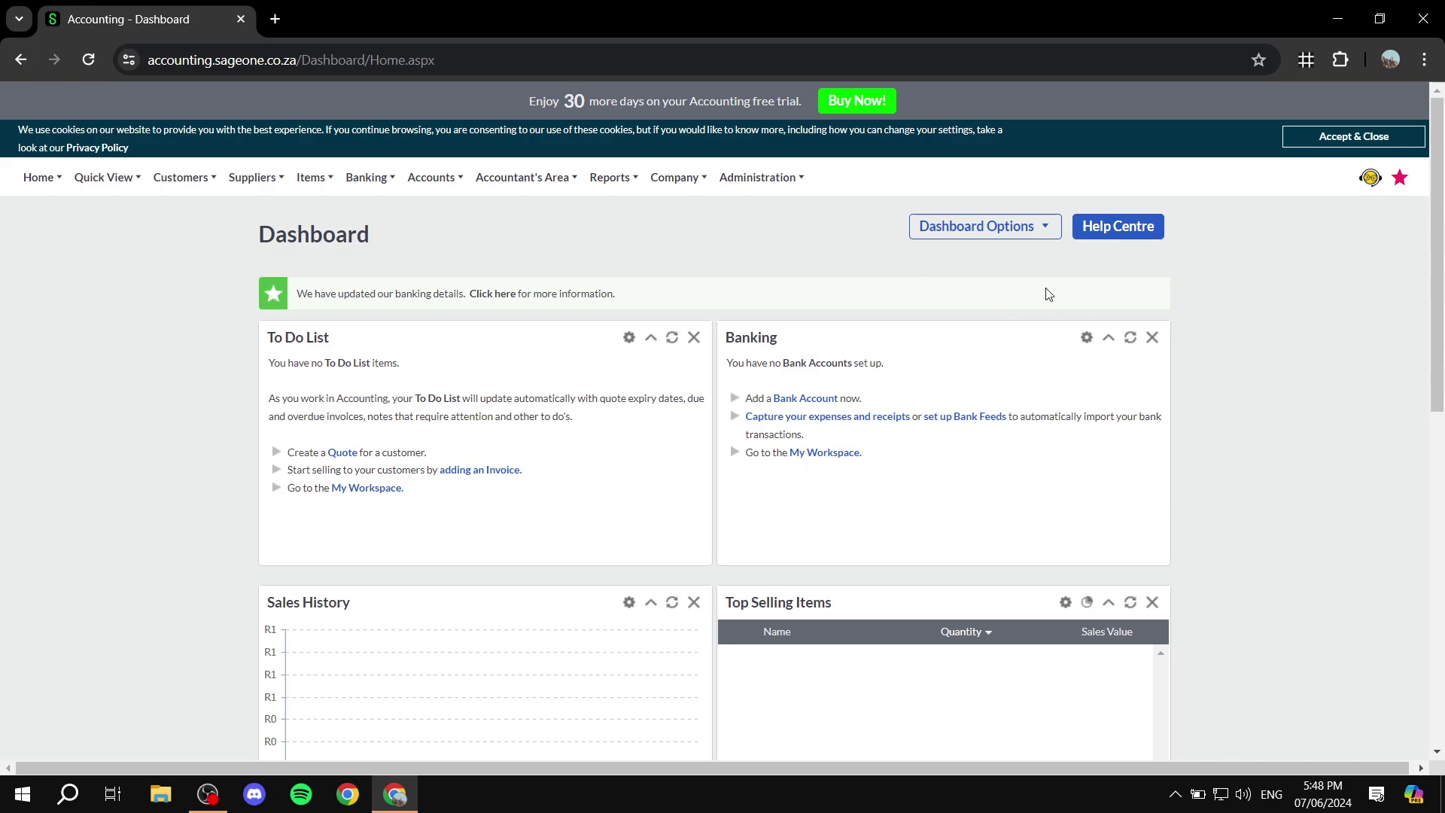
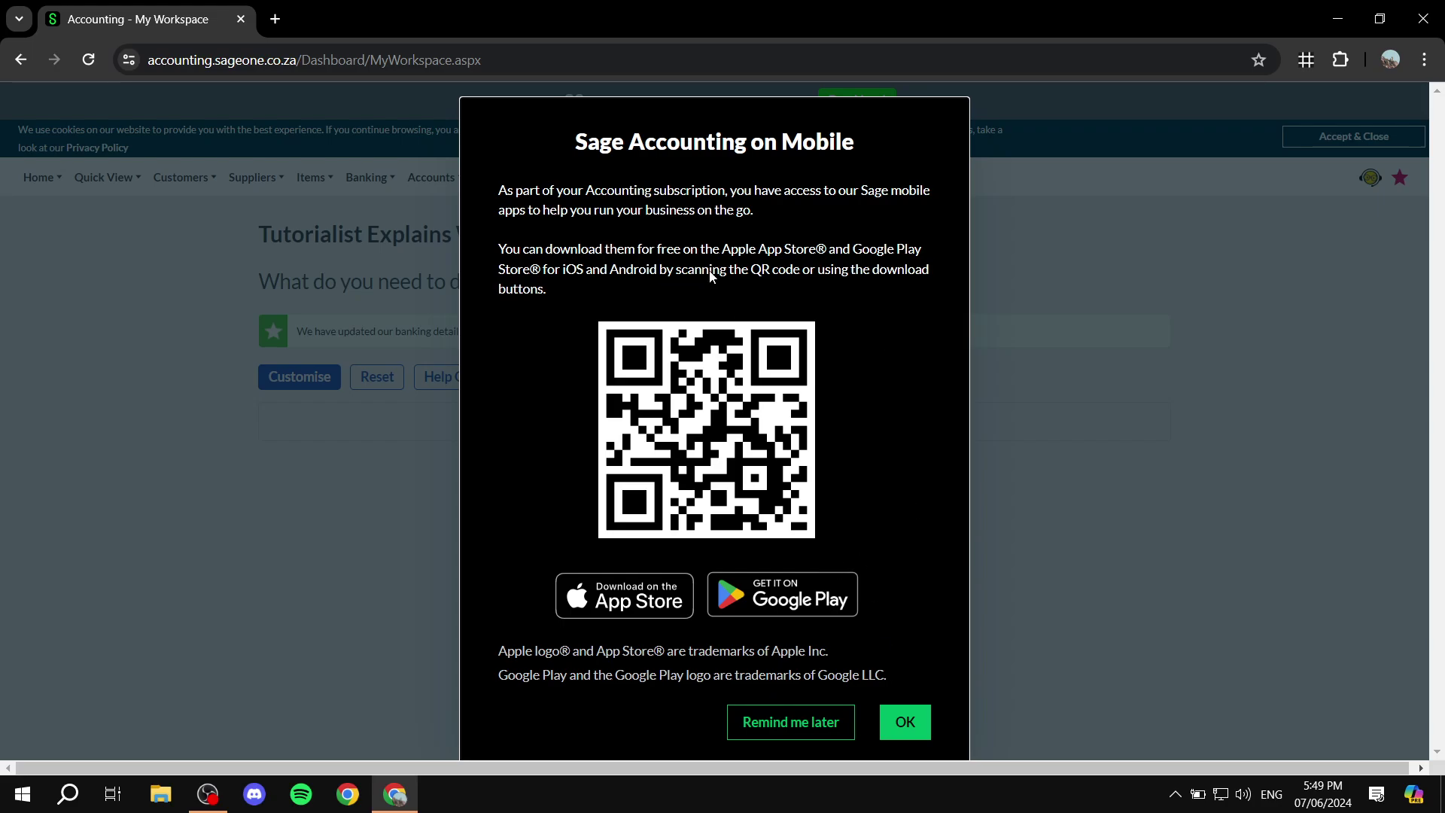
# Clear My Workspace of its pop-ups, postponing the mobile app notice, accepting the recommended cookie settings and closing the guided tour
pyautogui.click(766, 737)
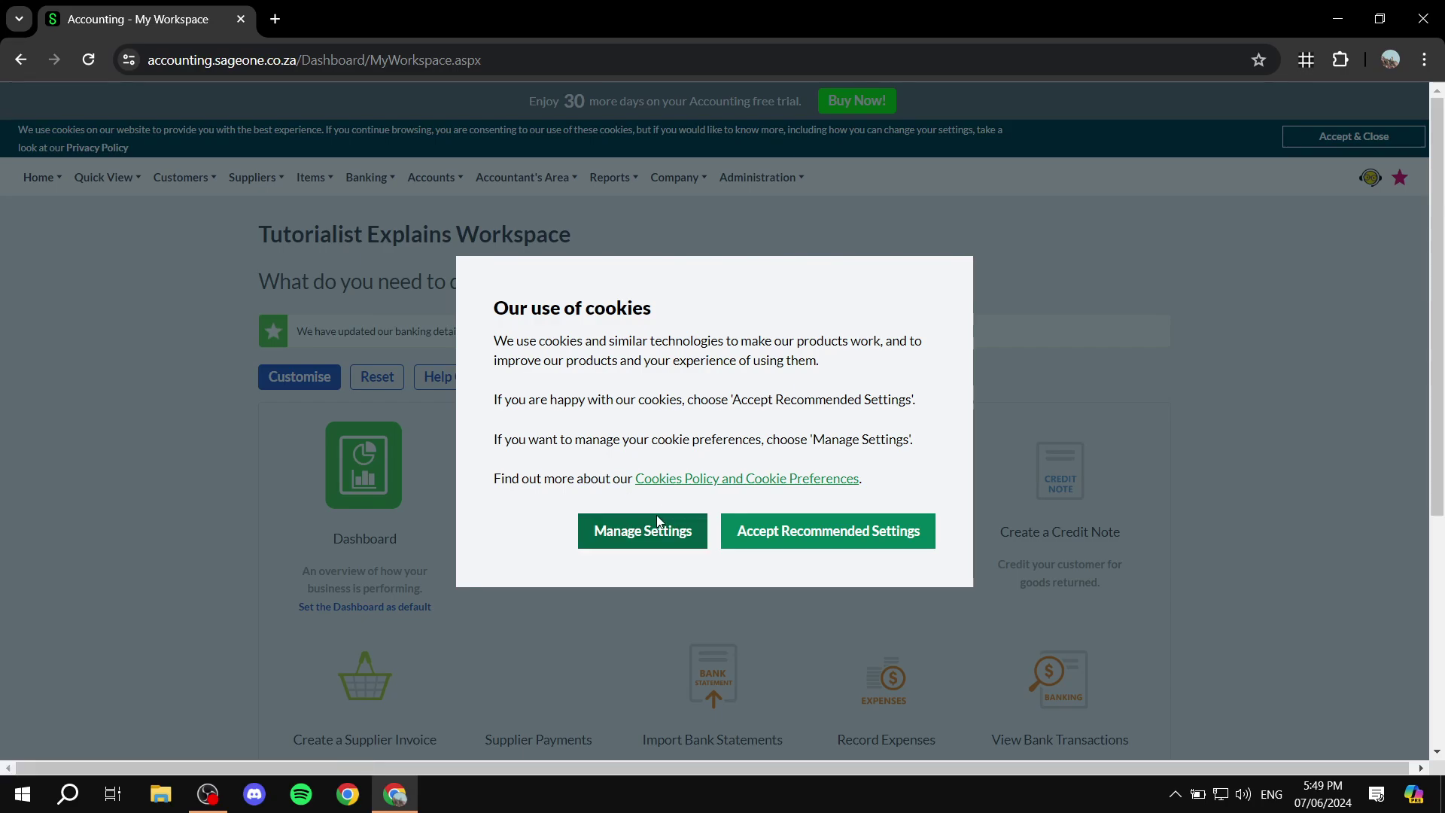
pyautogui.click(765, 531)
pyautogui.scroll(-3, 384, 399)
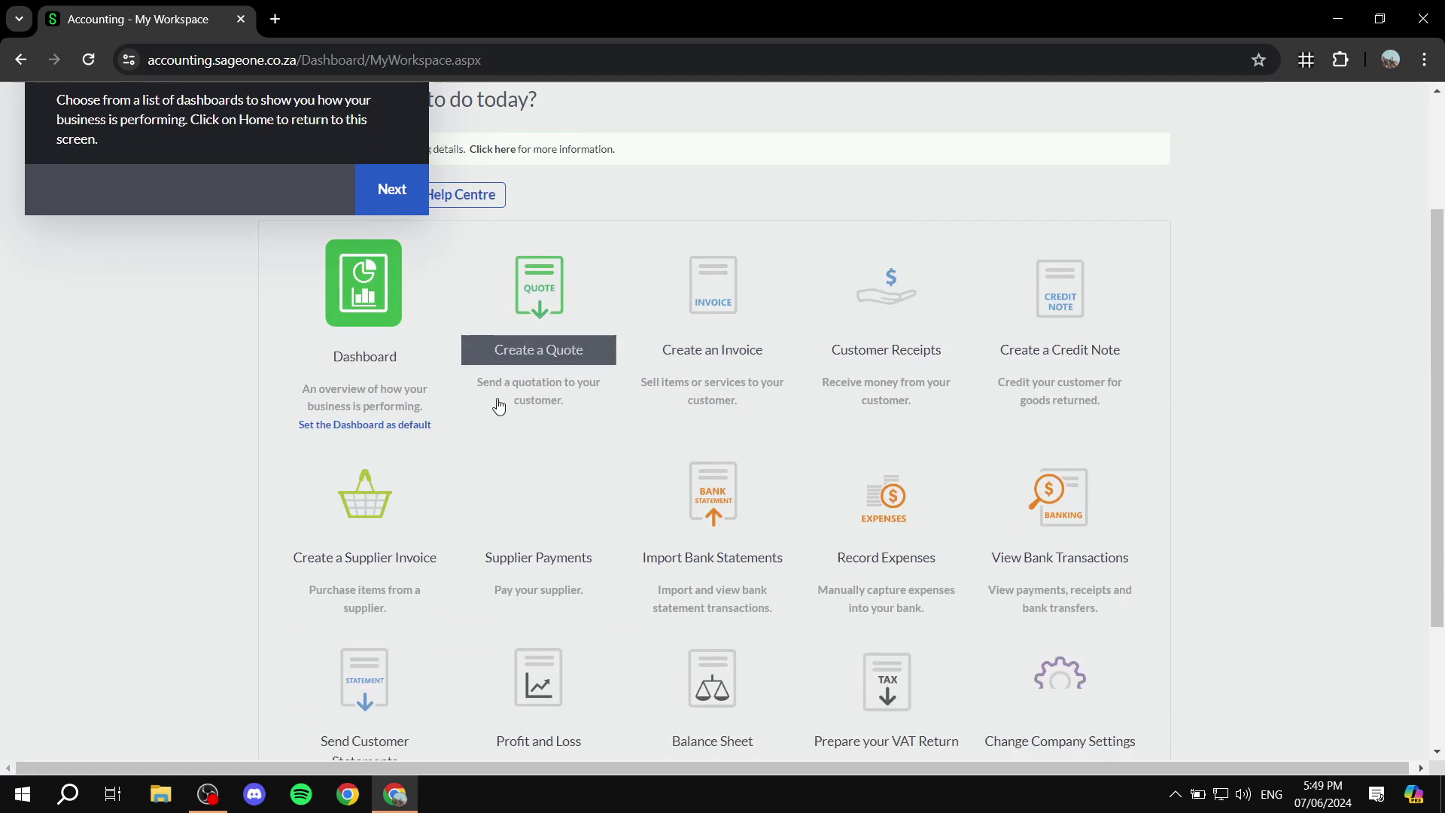
pyautogui.click(381, 183)
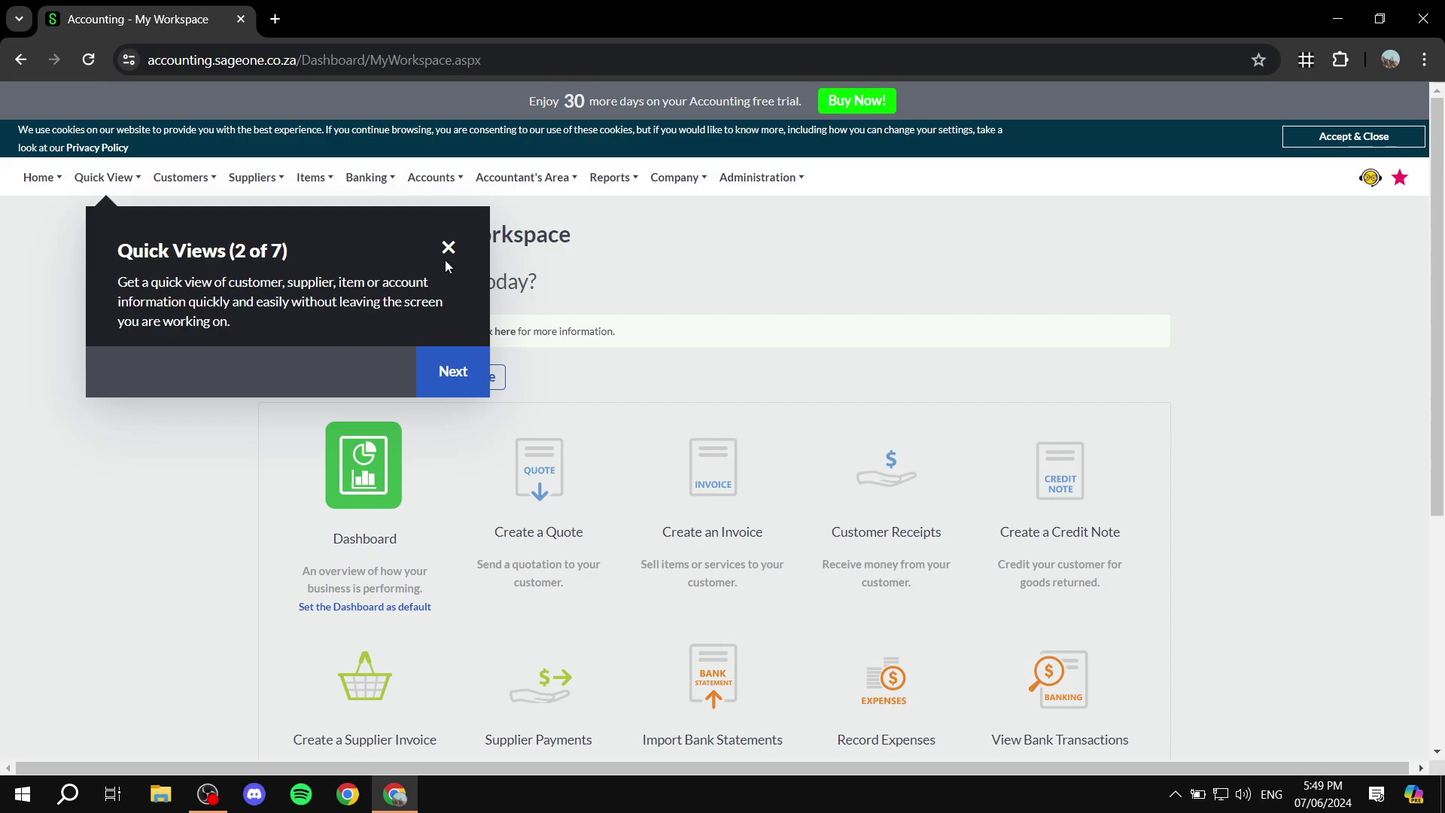
pyautogui.click(449, 247)
# Start creating a quote from the My Workspace tasks and dismiss the Getting Started overview
pyautogui.scroll(-3, 667, 269)
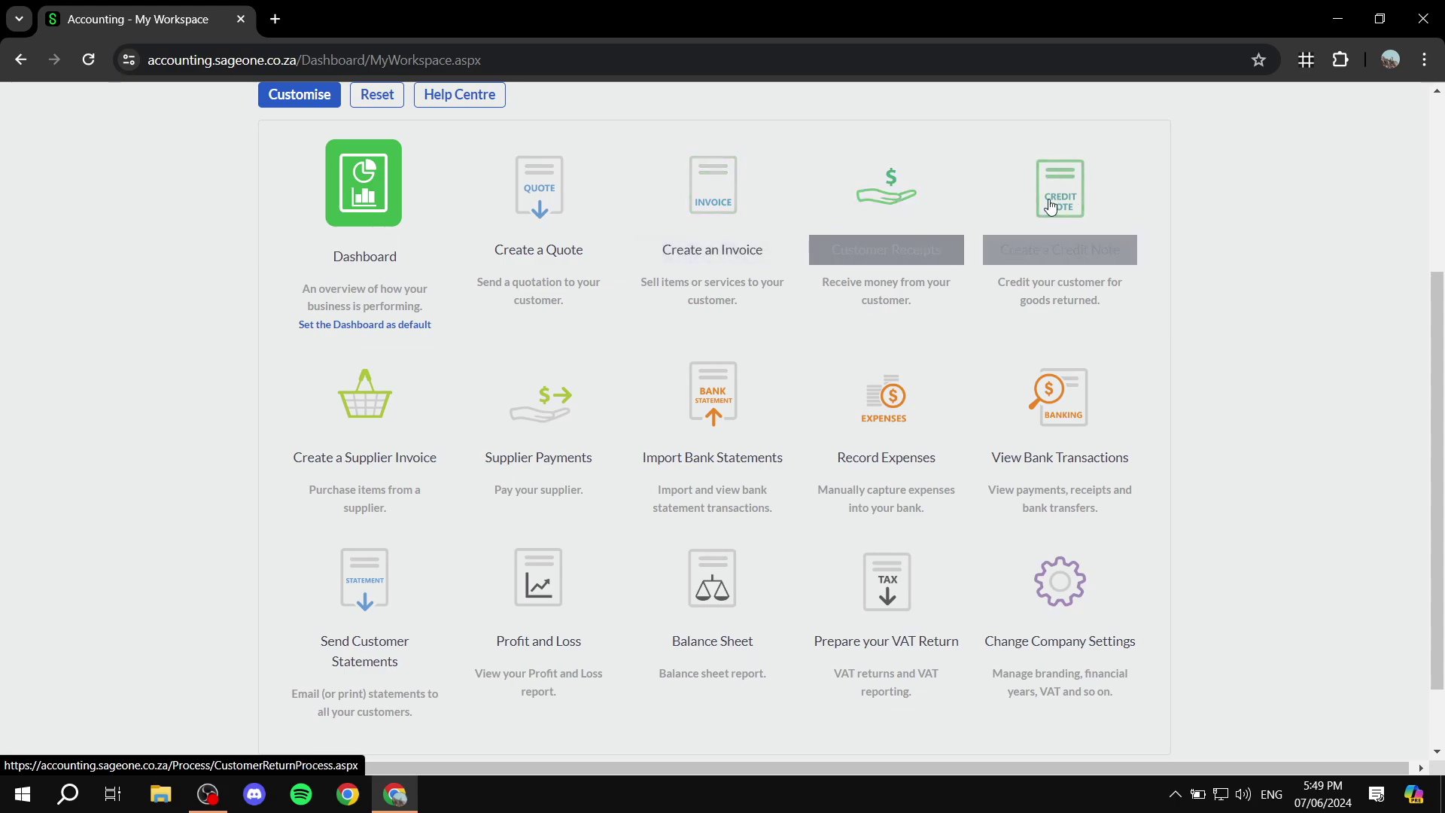
pyautogui.scroll(-1, 1084, 316)
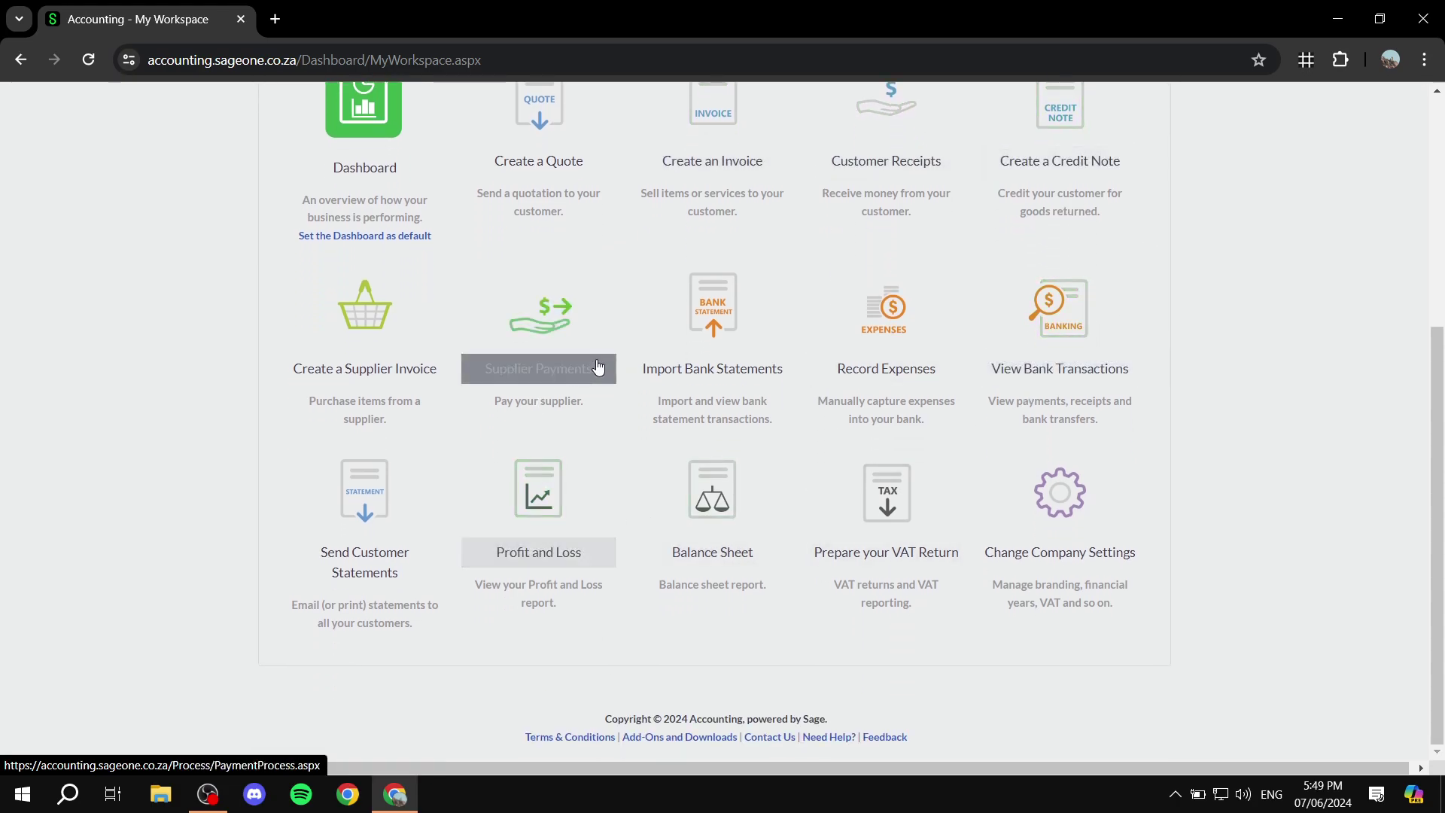
pyautogui.scroll(3, 745, 388)
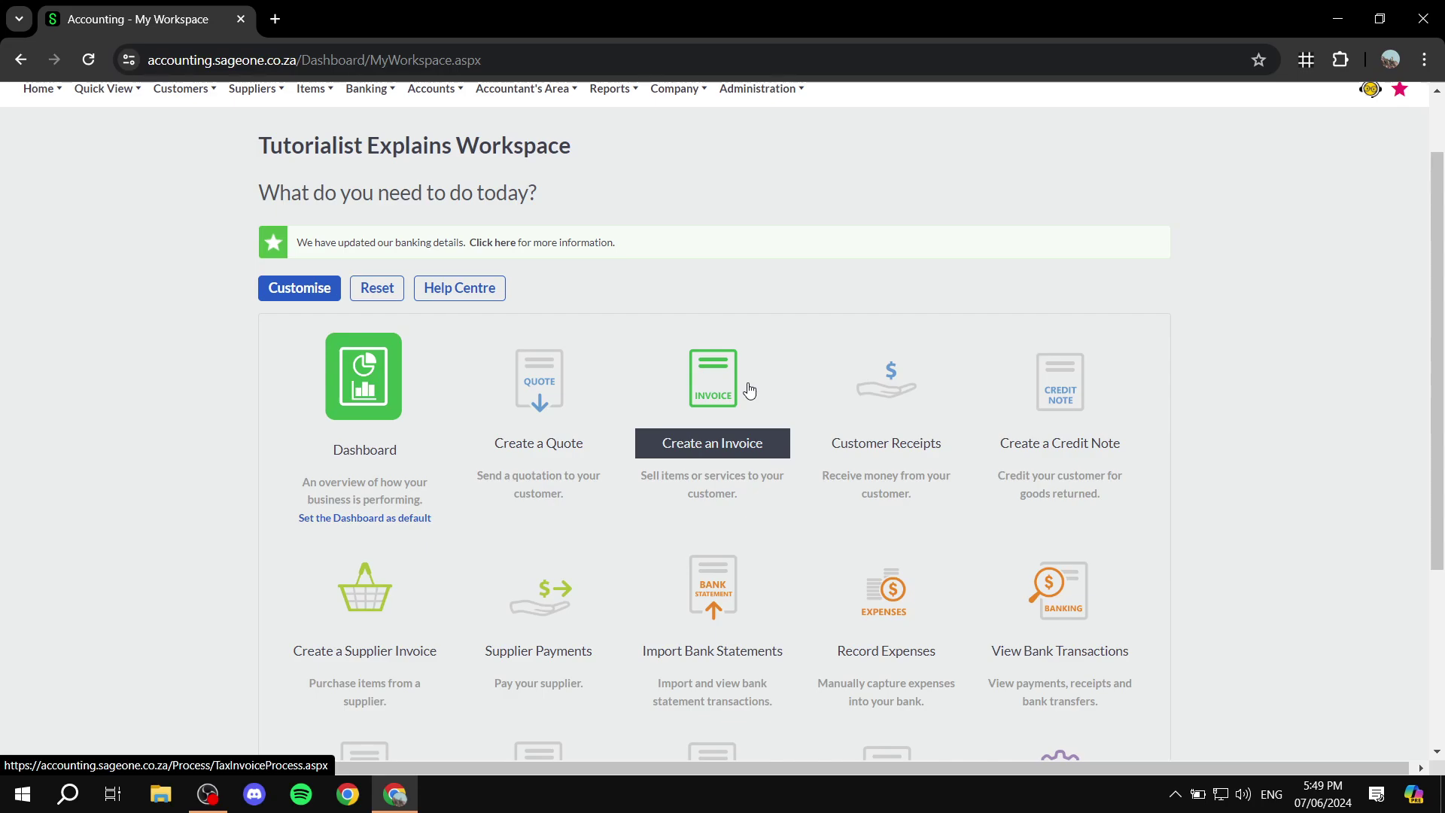
pyautogui.click(543, 447)
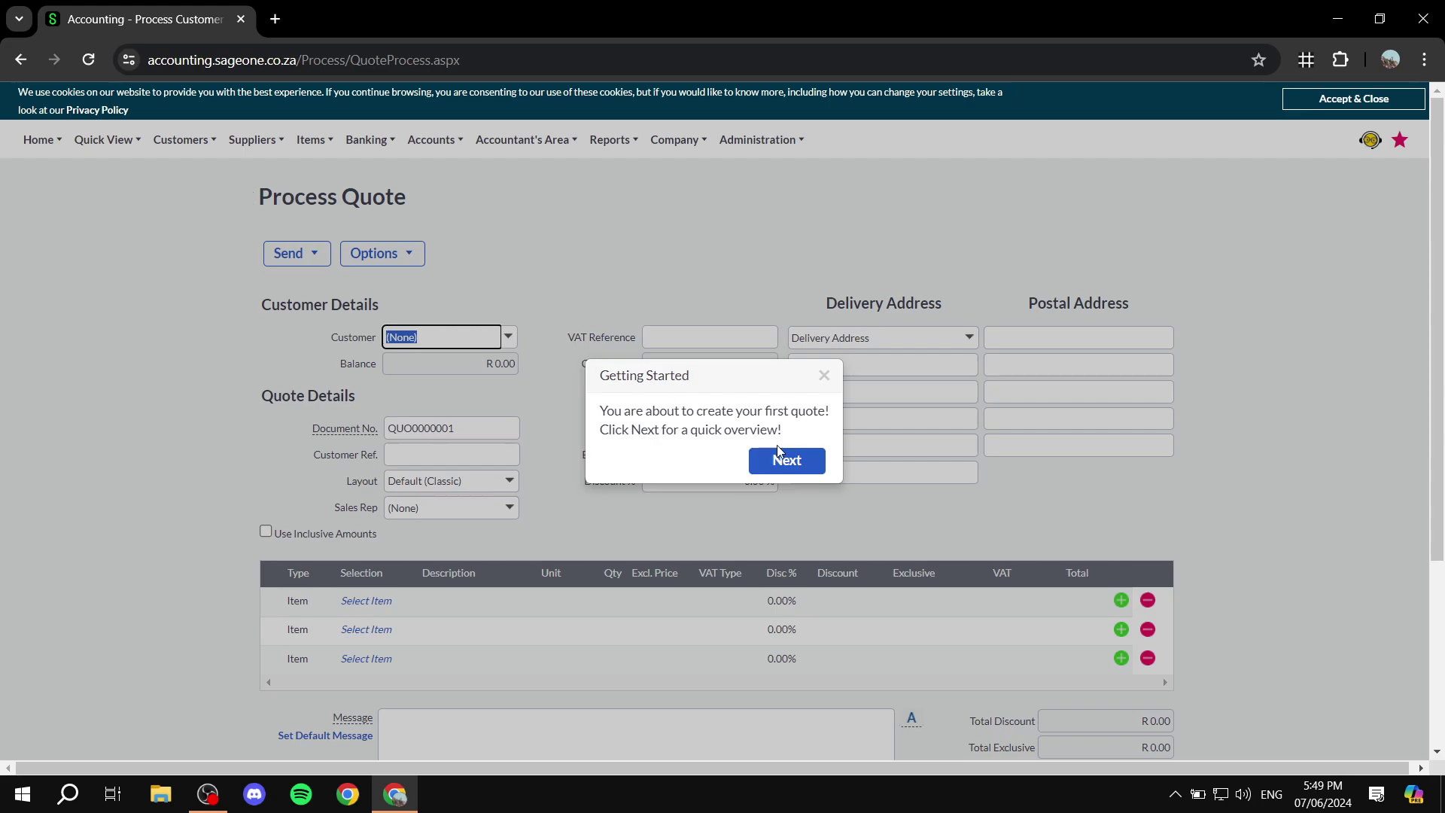
pyautogui.click(778, 454)
pyautogui.click(845, 371)
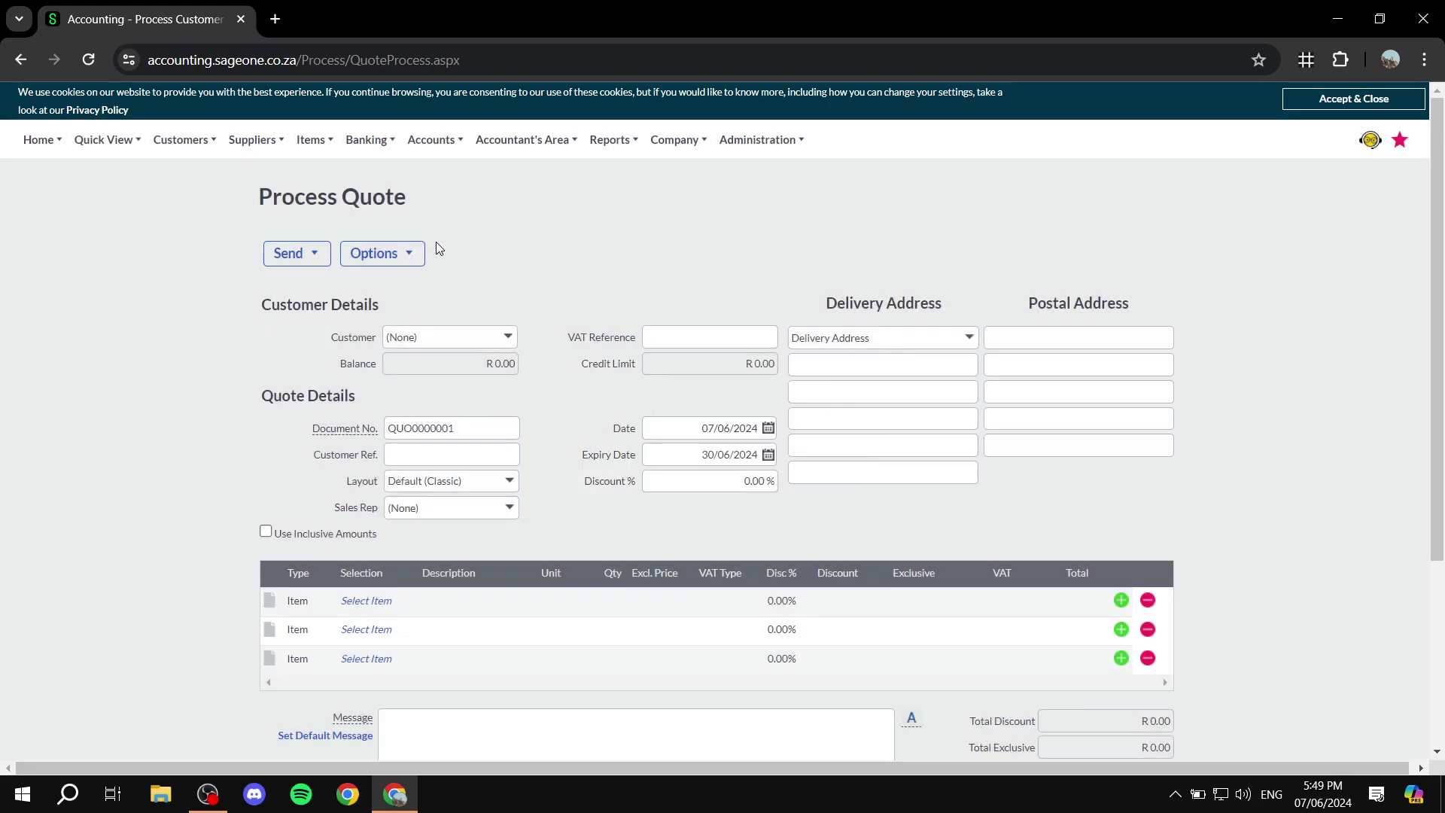
# Examine the Process Quote form's customer and quote details, item lines, message, totals and saving options
pyautogui.scroll(-3, 458, 289)
pyautogui.scroll(-1, 695, 372)
pyautogui.scroll(4, 239, 364)
pyautogui.scroll(-3, 663, 404)
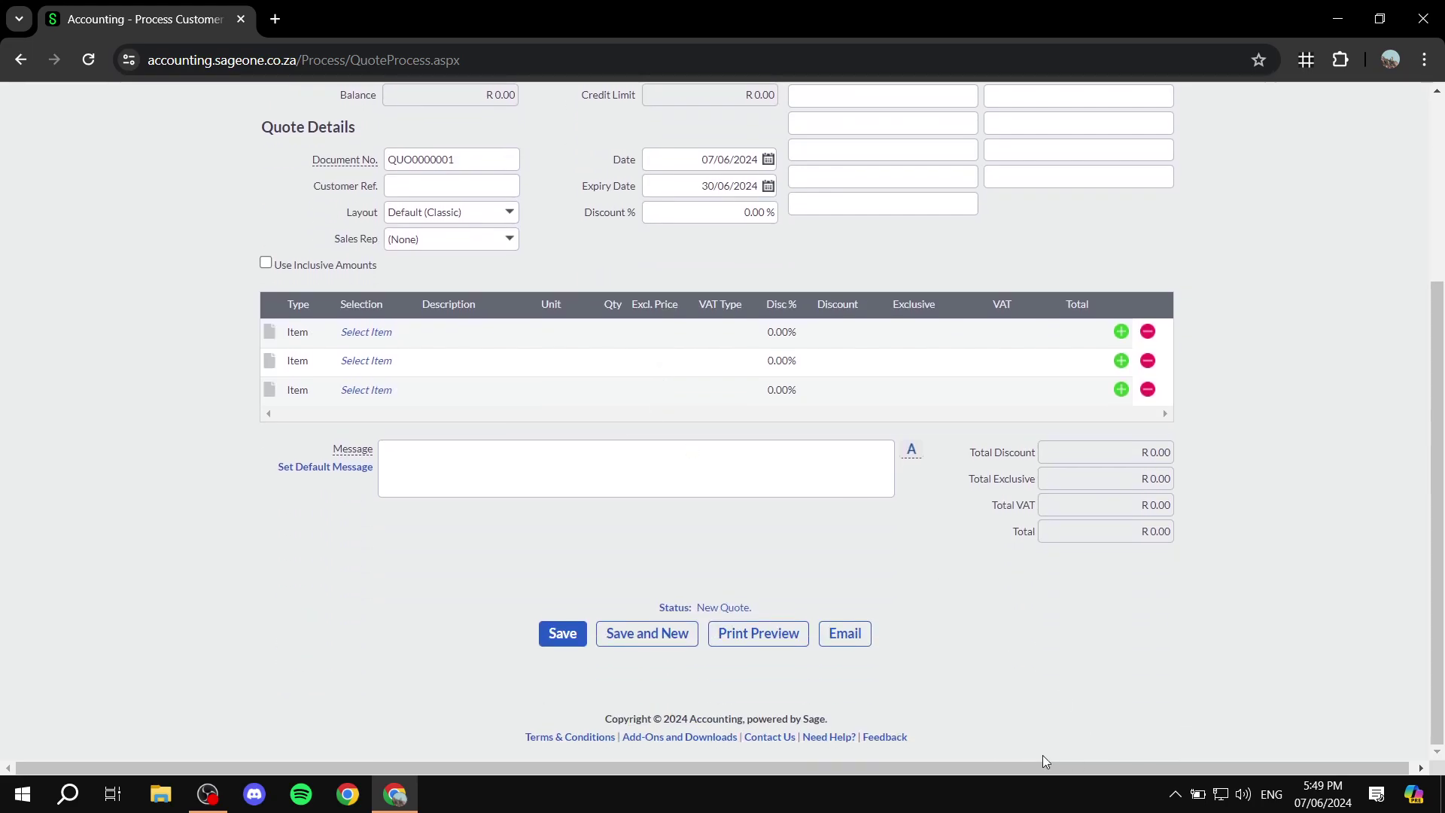
pyautogui.scroll(3, 888, 527)
pyautogui.scroll(-3, 846, 573)
pyautogui.scroll(3, 575, 617)
# Open the form for adding a new customer
pyautogui.moveTo(50, 135)
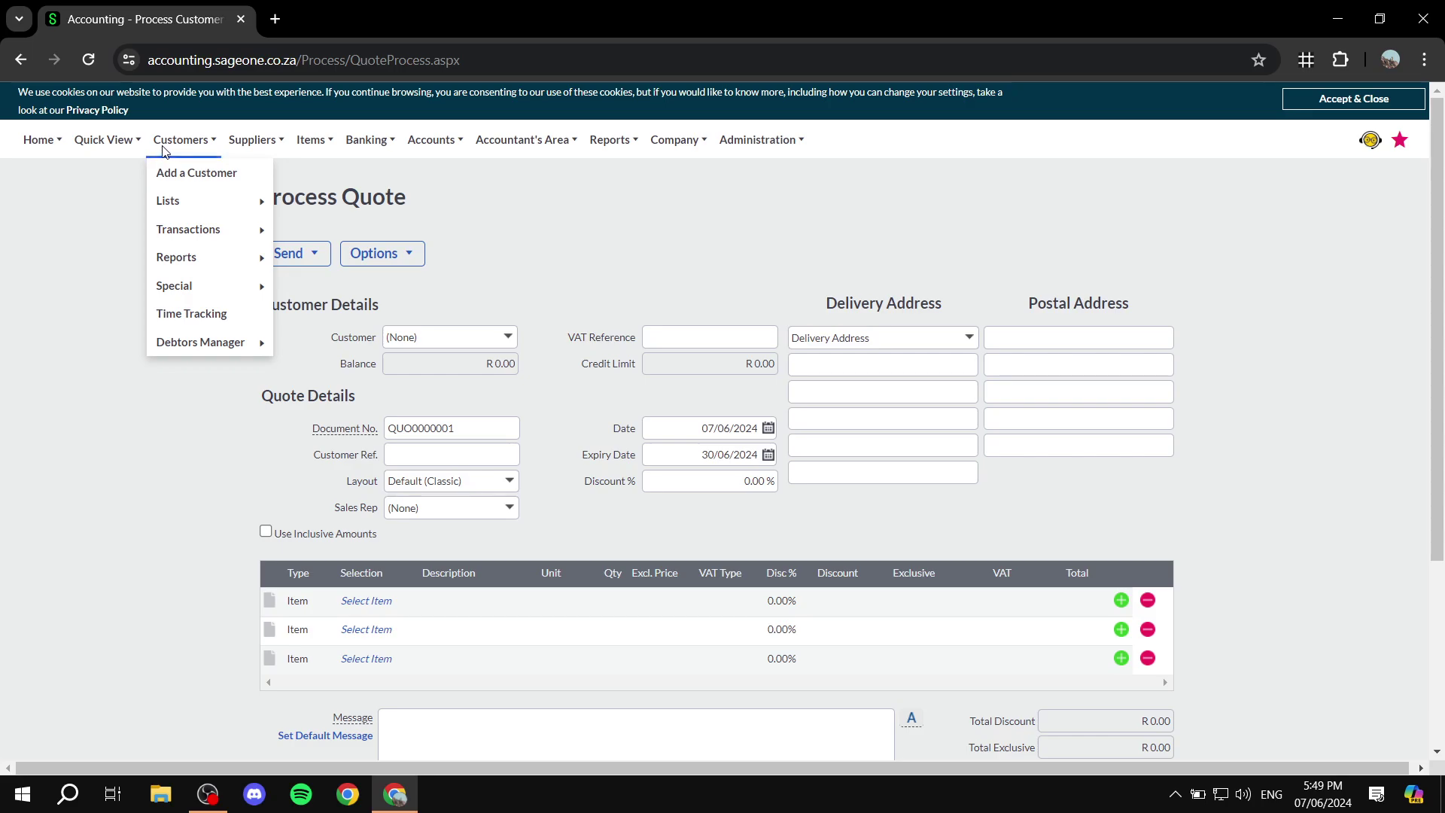
pyautogui.moveTo(116, 148)
pyautogui.moveTo(173, 148)
pyautogui.click(191, 180)
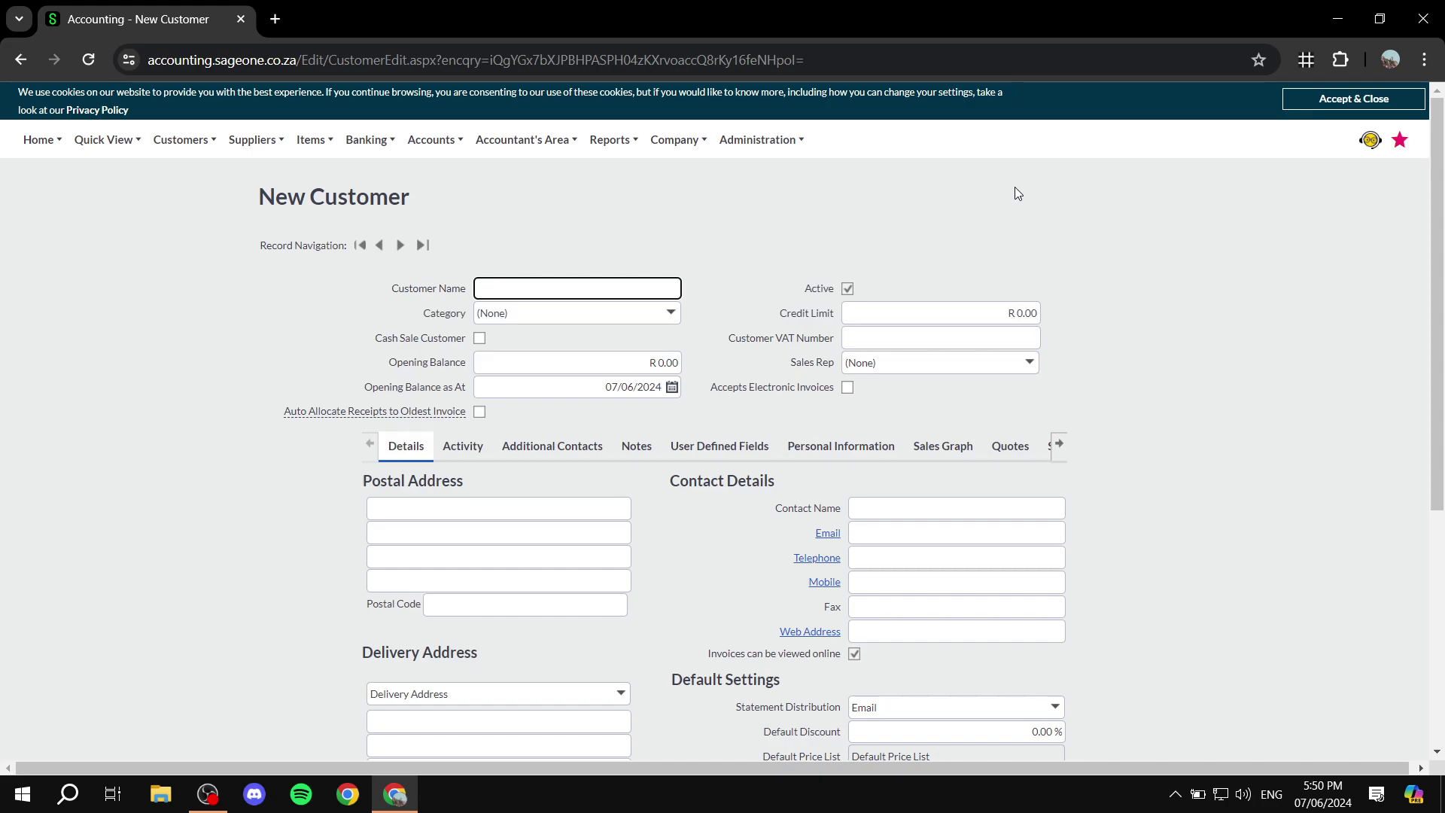
pyautogui.moveTo(249, 182); pyautogui.dragTo(484, 194)
pyautogui.click(769, 215)
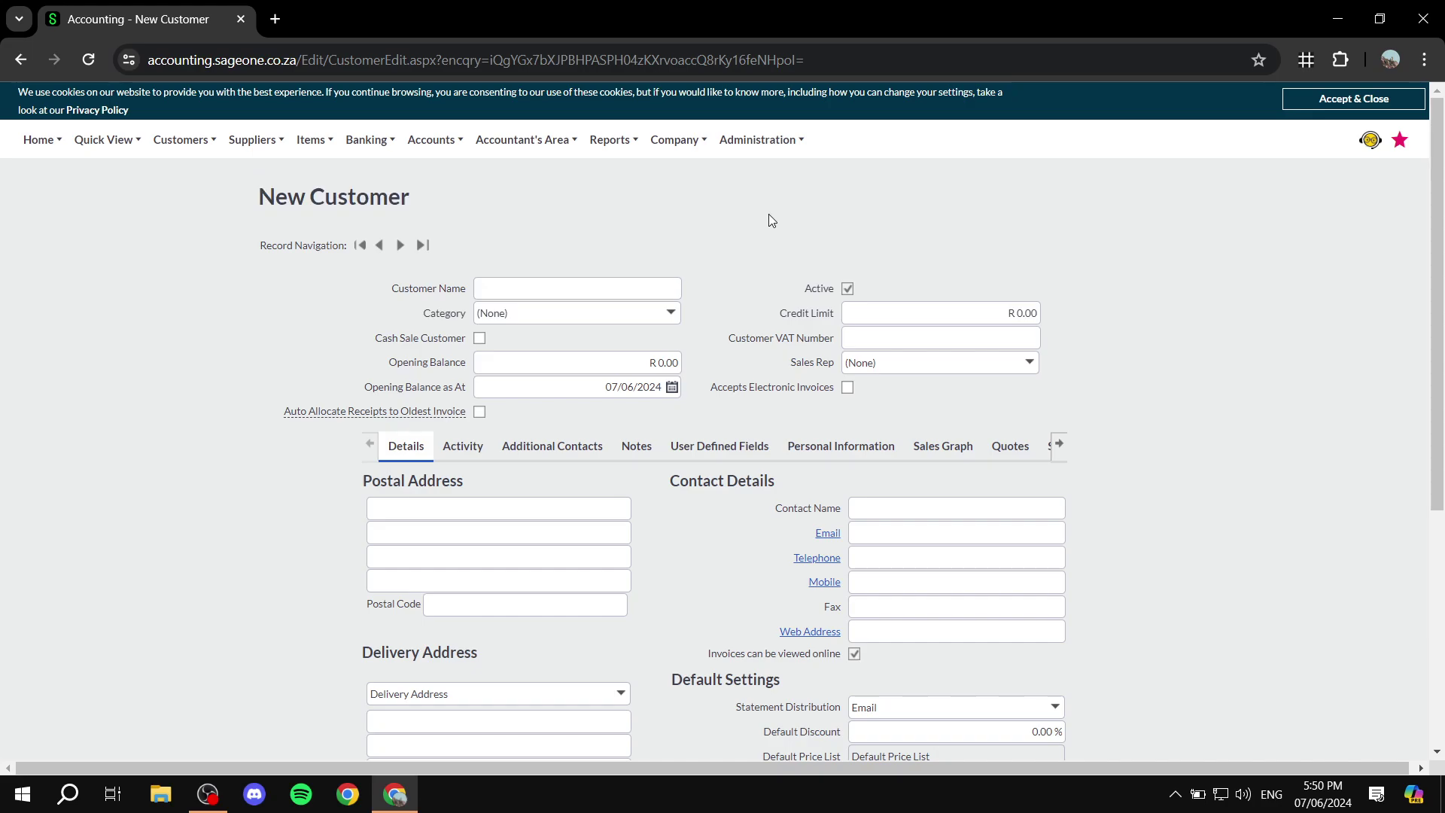
# Examine the New Customer form's address, contact and default settings fields and its further sections up to Report Layouts
pyautogui.scroll(-5, 1235, 481)
pyautogui.scroll(5, 646, 311)
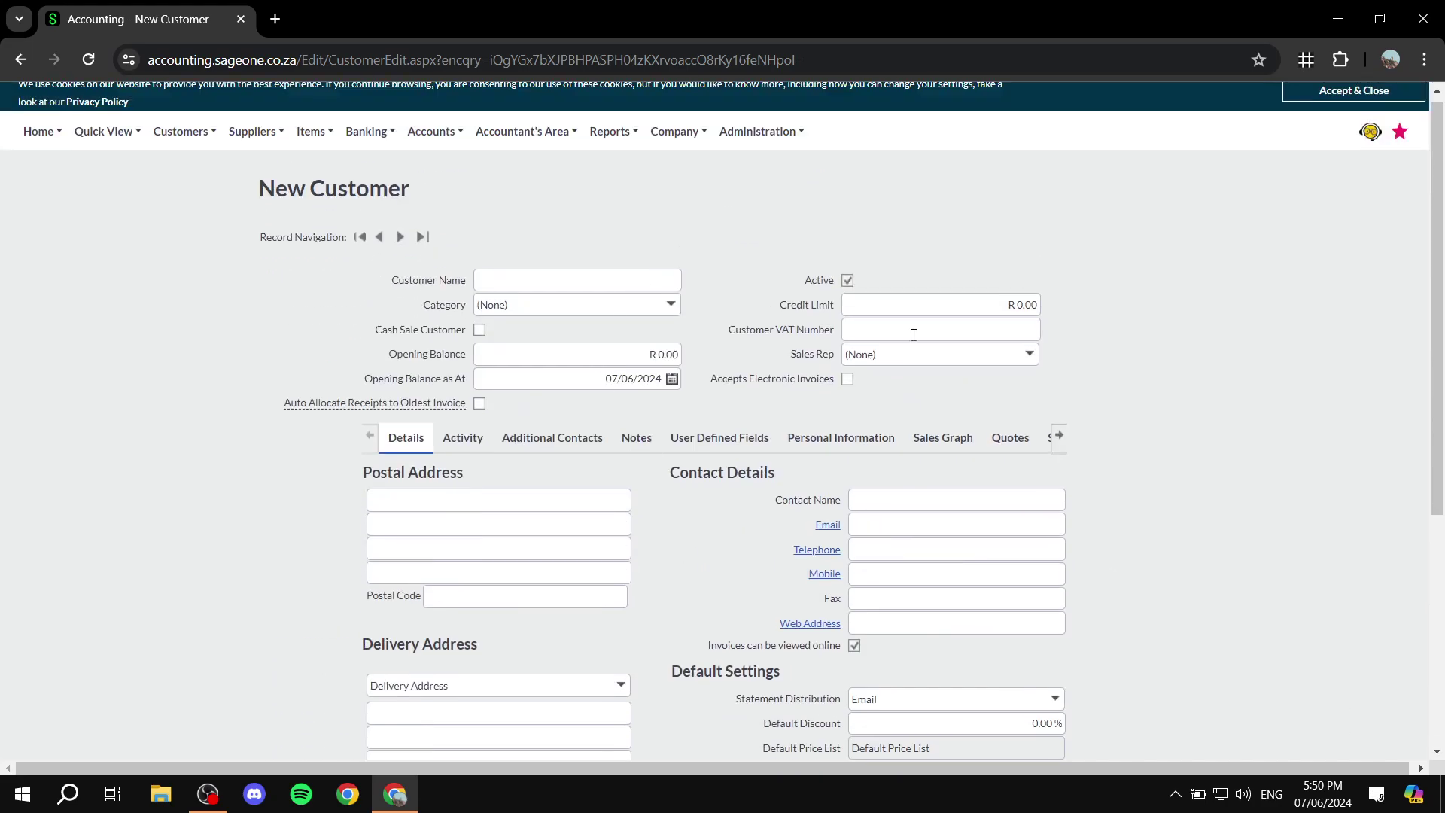
pyautogui.scroll(-4, 602, 376)
pyautogui.scroll(5, 564, 444)
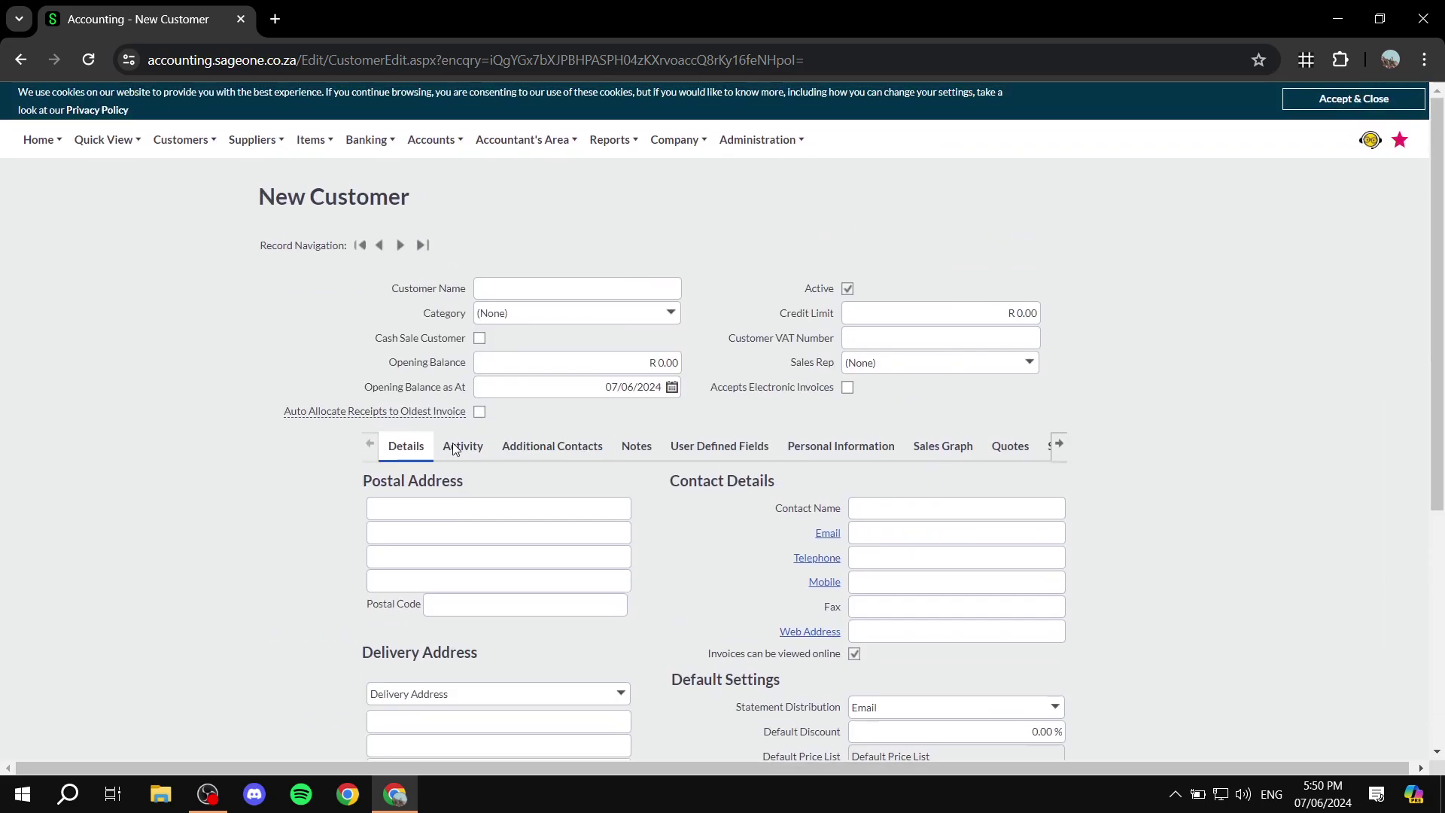
pyautogui.scroll(-1, 1011, 442)
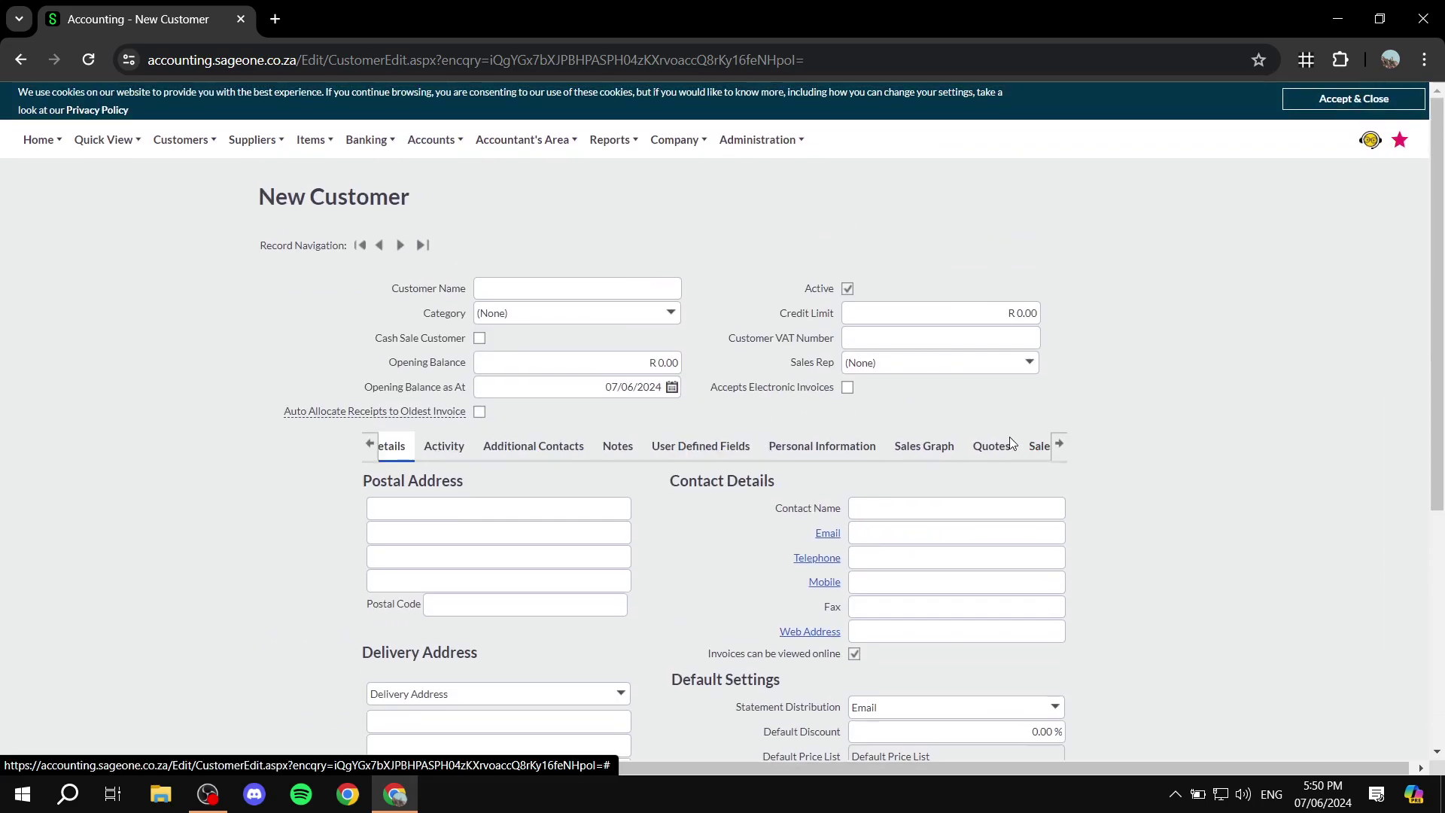
pyautogui.scroll(-5, 1045, 443)
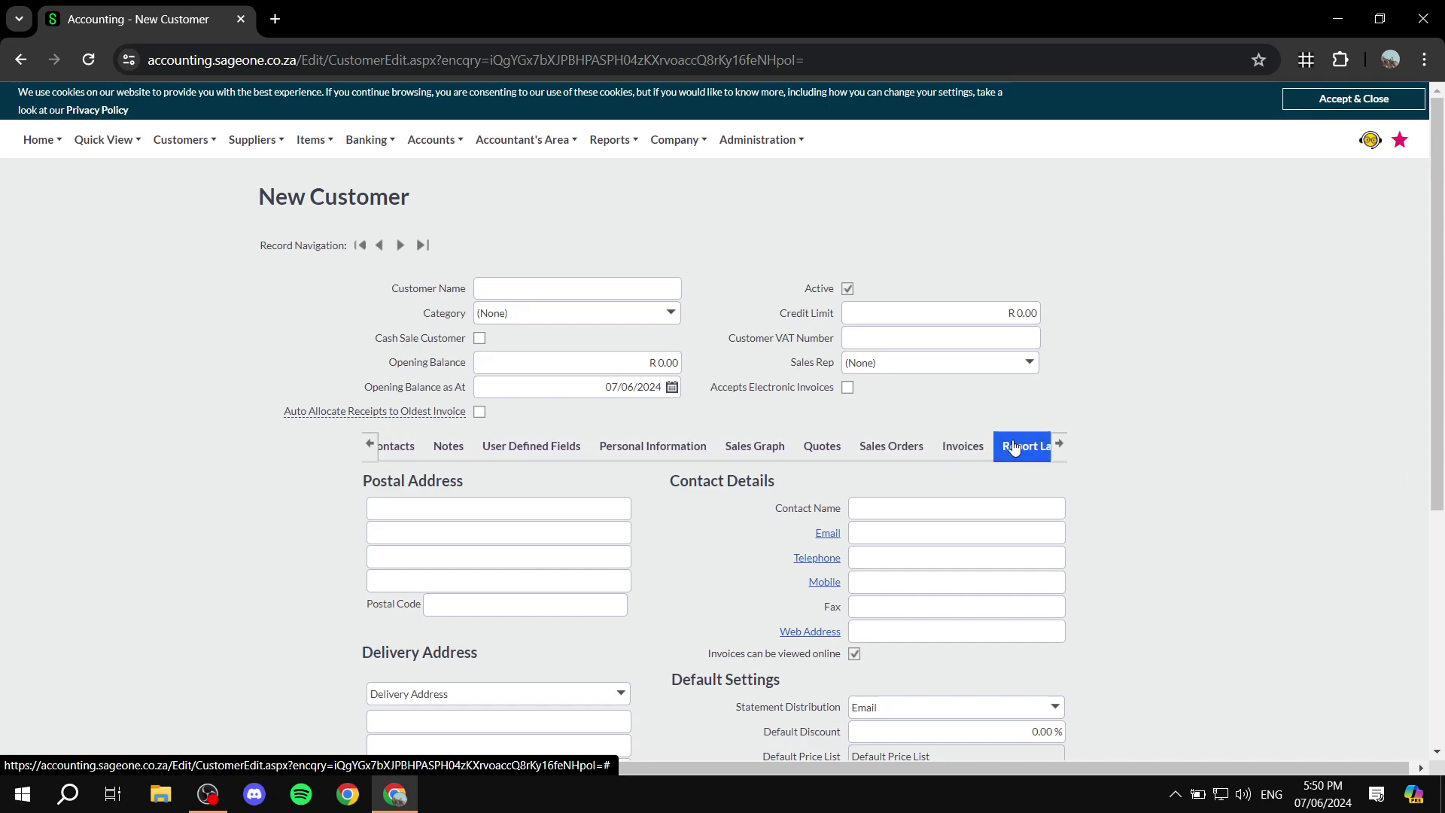
pyautogui.scroll(-5, 1193, 426)
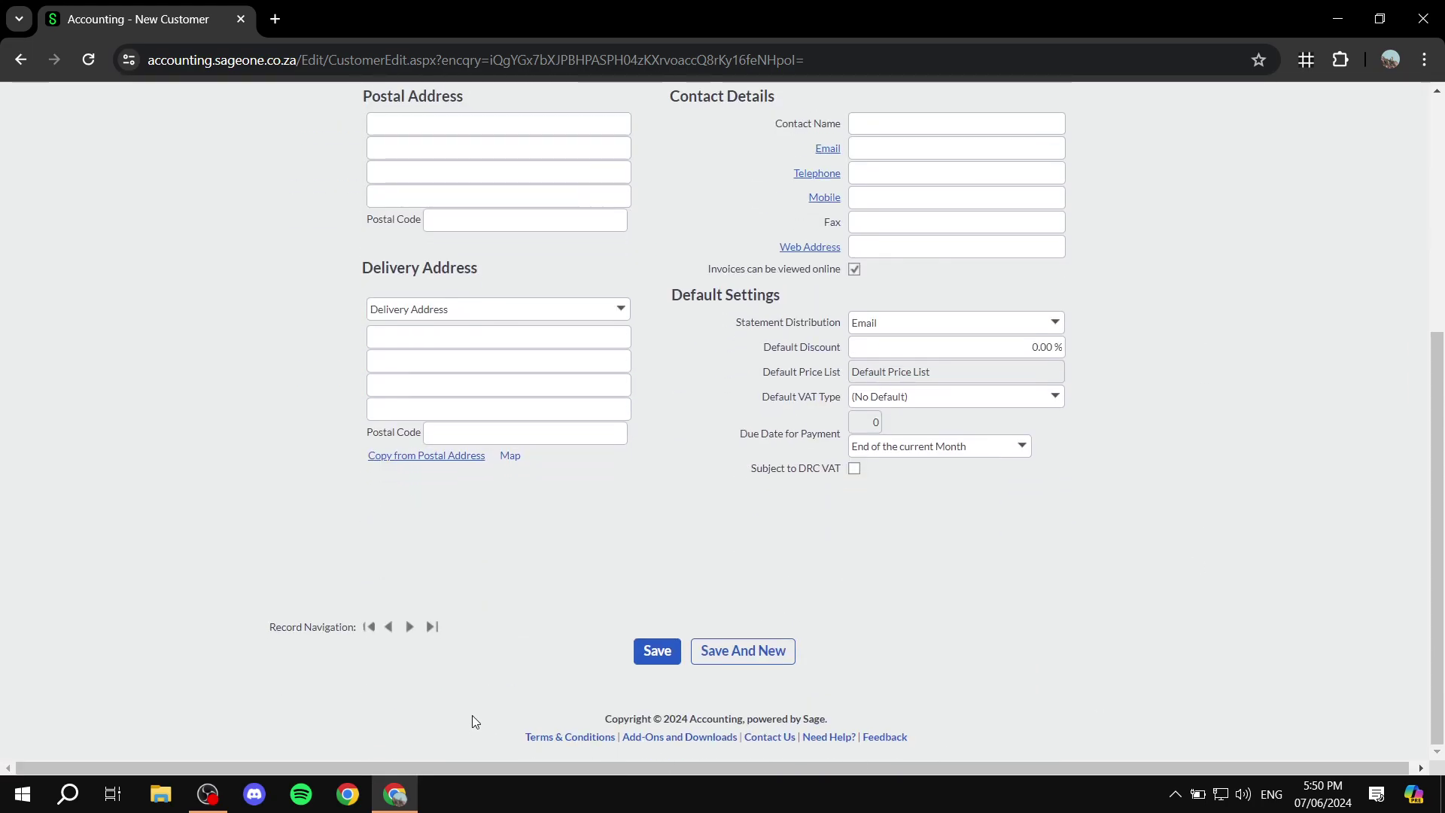
pyautogui.scroll(5, 361, 515)
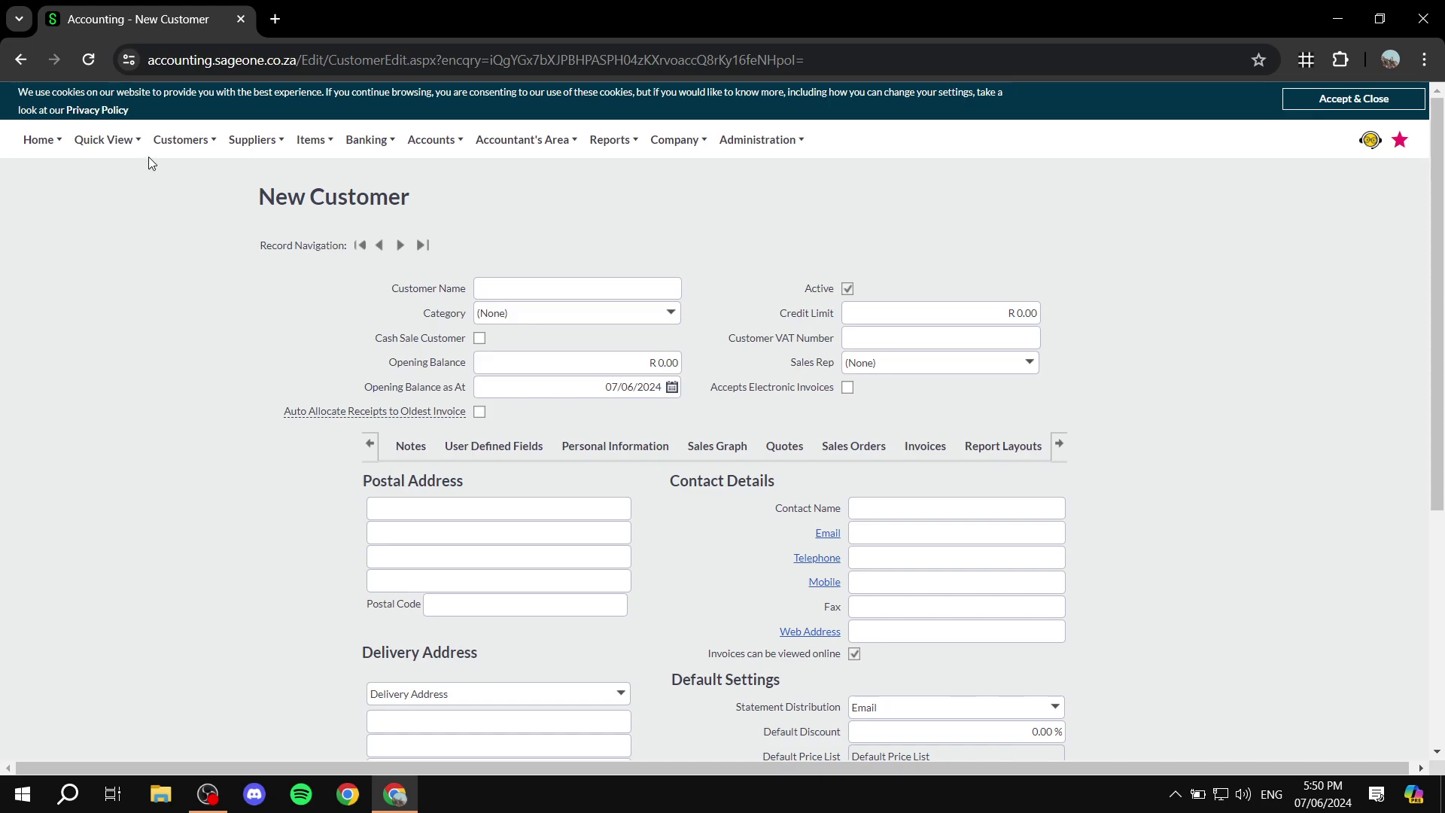
# Look over the customer options and open the form for adding a new supplier
pyautogui.moveTo(181, 144)
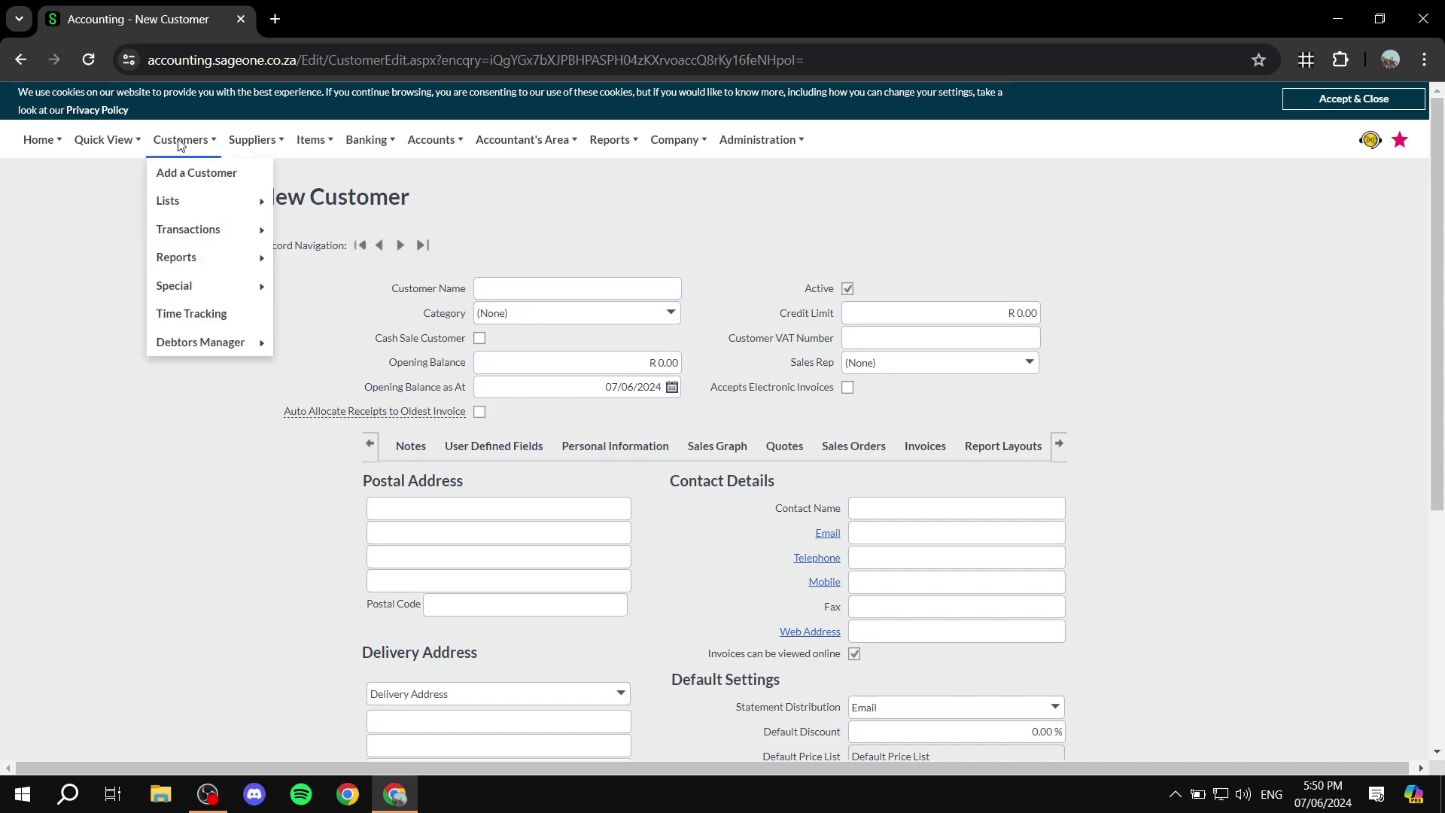
pyautogui.moveTo(213, 200)
pyautogui.moveTo(259, 144)
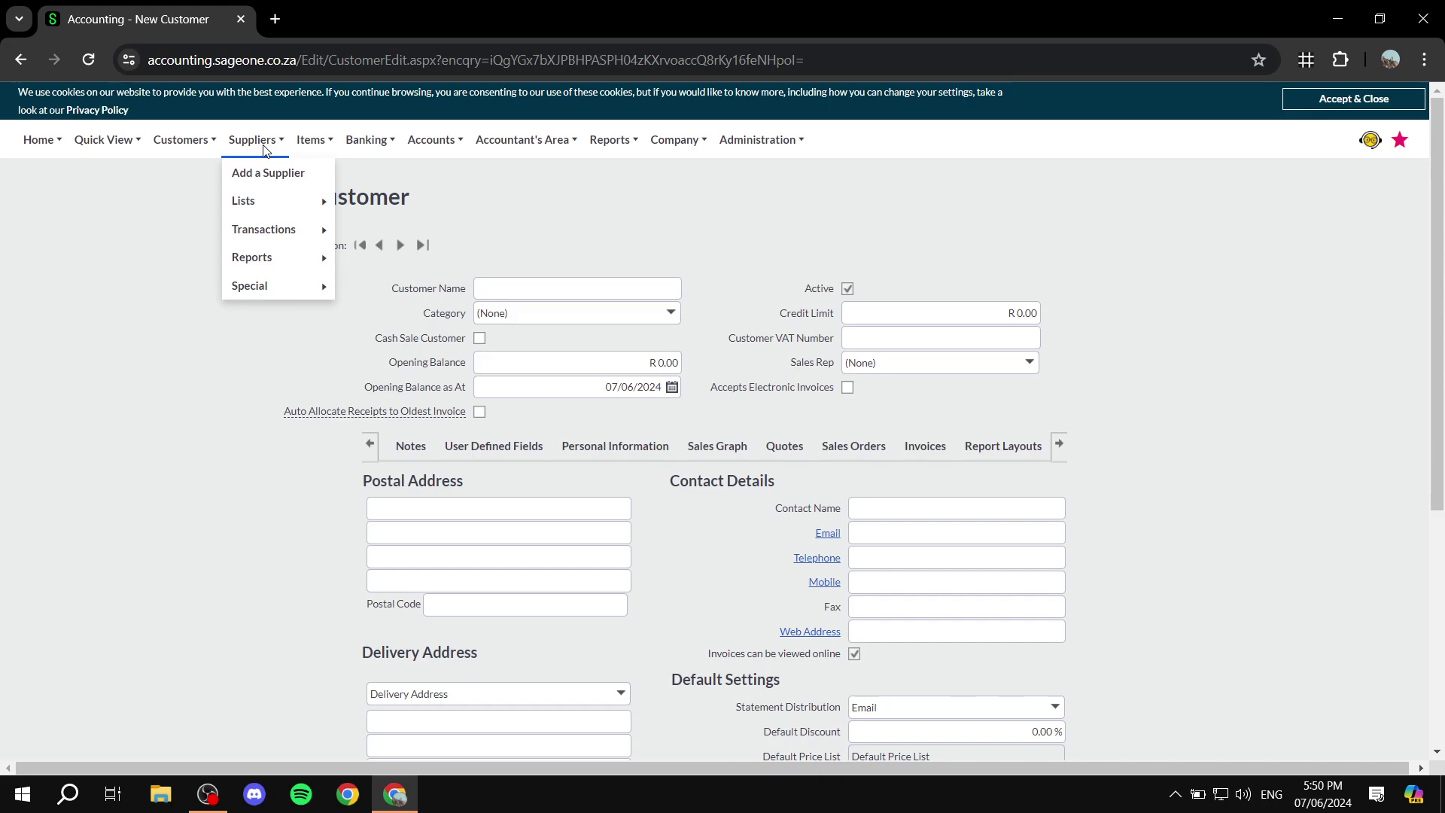
pyautogui.click(245, 174)
pyautogui.moveTo(258, 221)
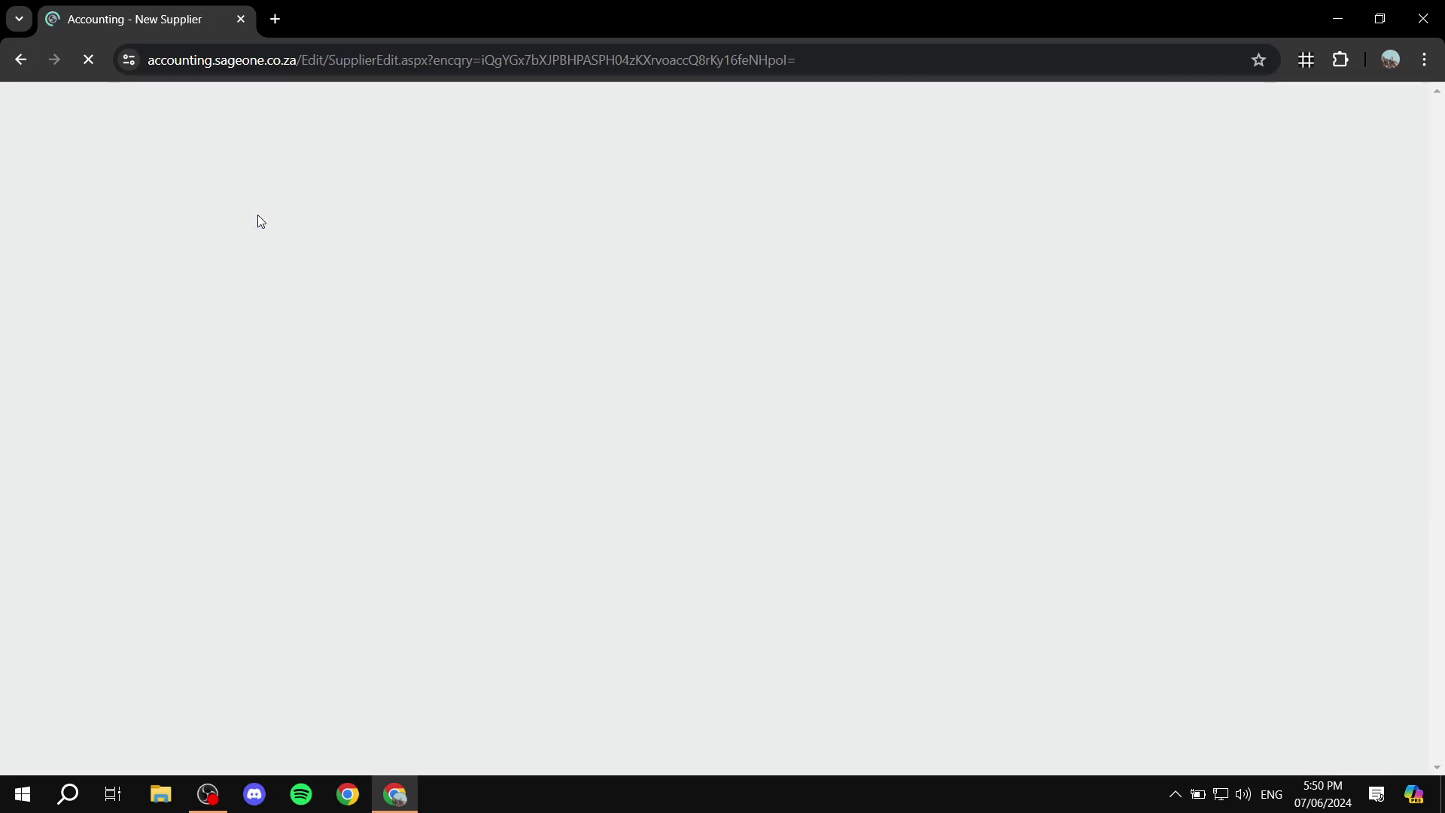
# Look over the Suppliers options and reports, followed by the options from Items and Banking through to Administration
pyautogui.moveTo(276, 144)
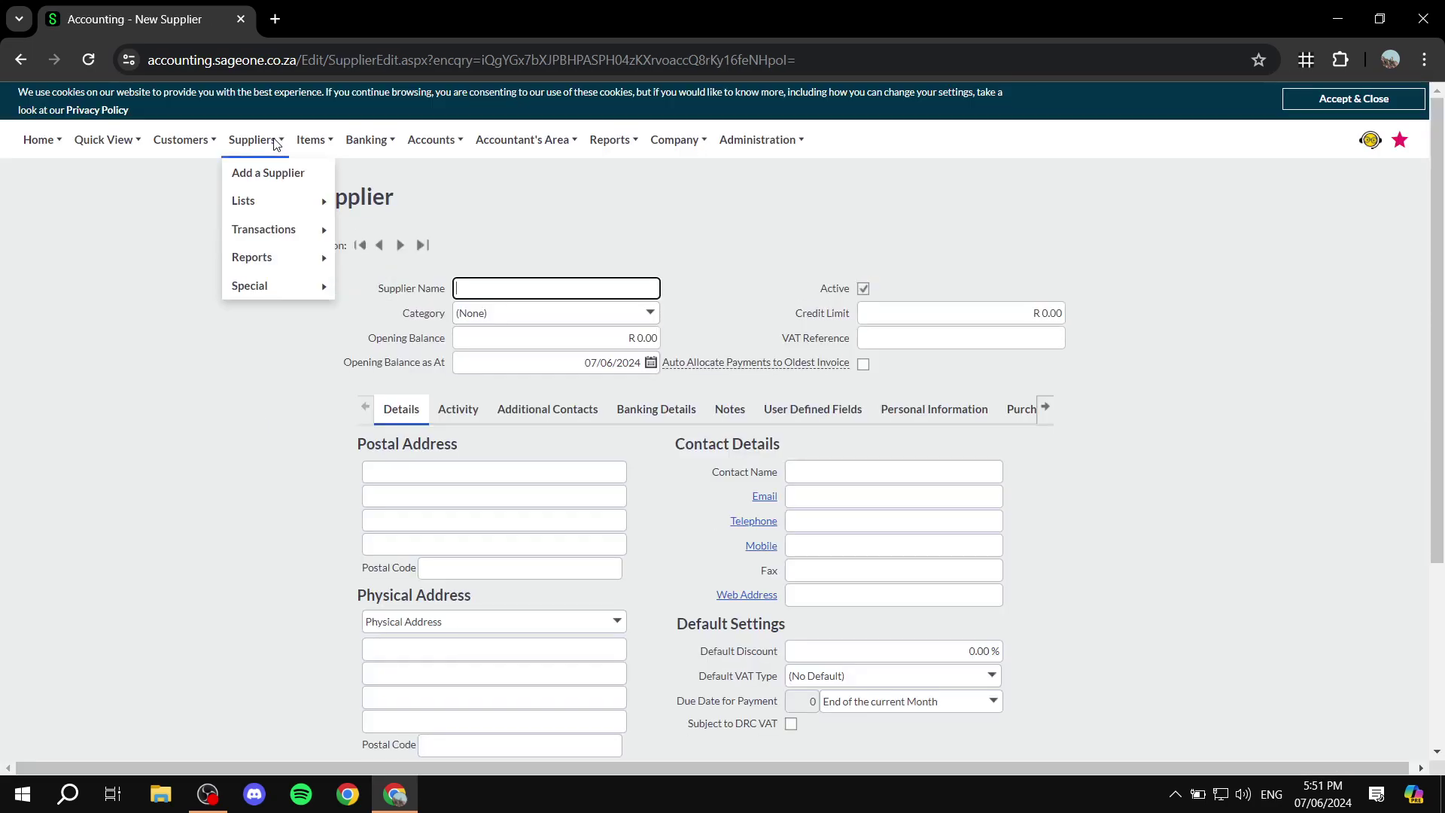
pyautogui.moveTo(278, 257)
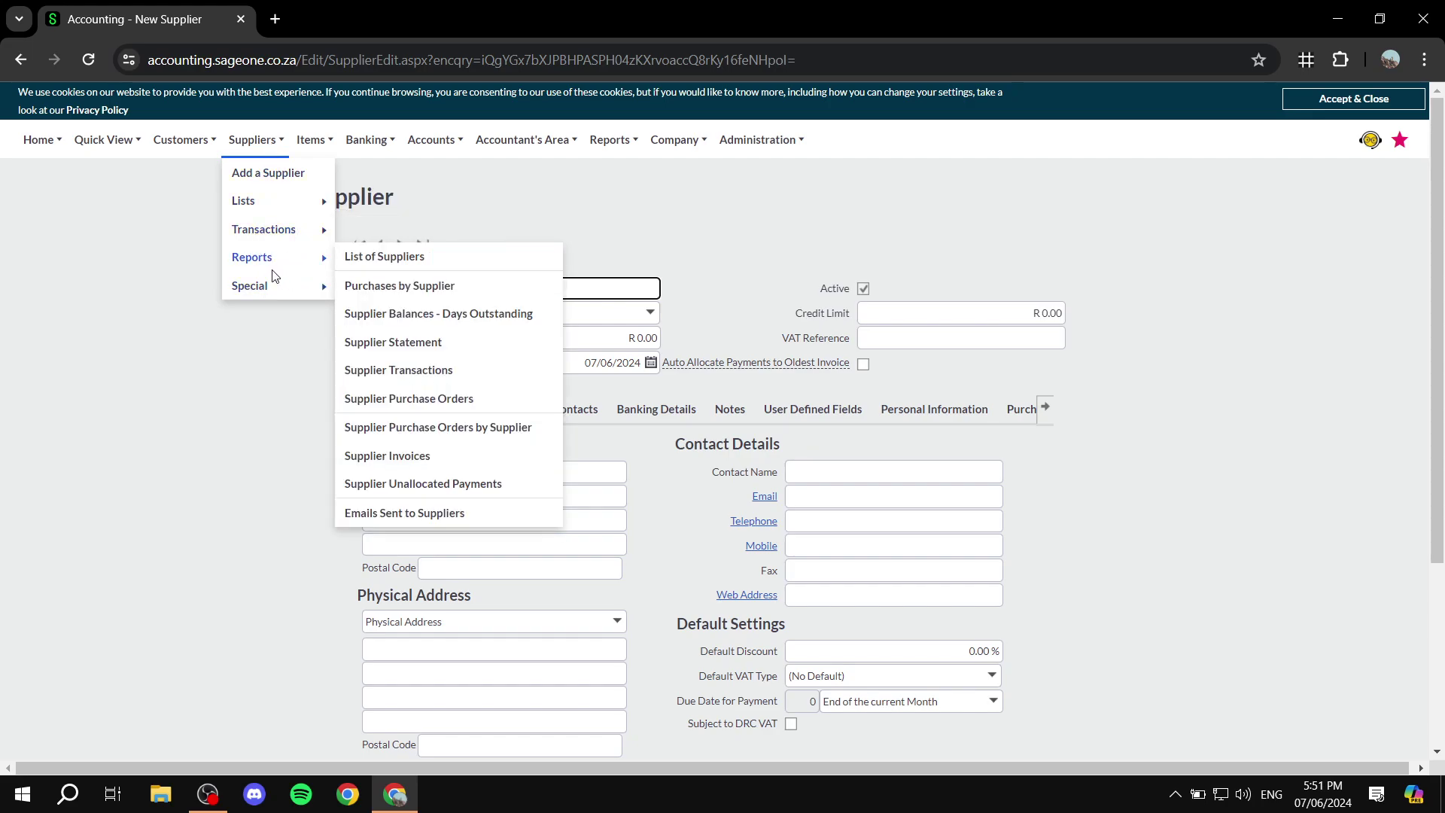
pyautogui.moveTo(282, 291)
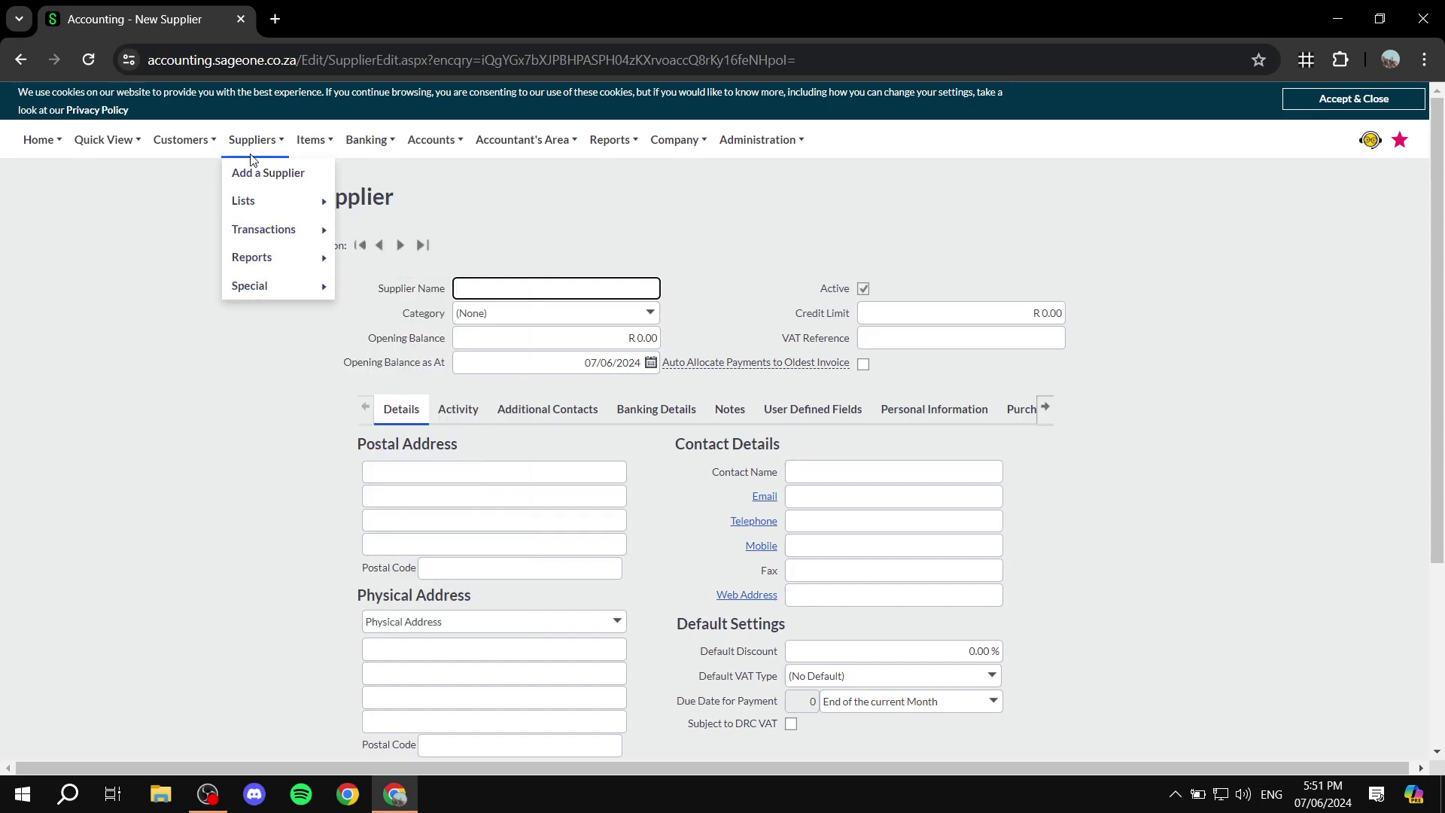
pyautogui.moveTo(322, 141)
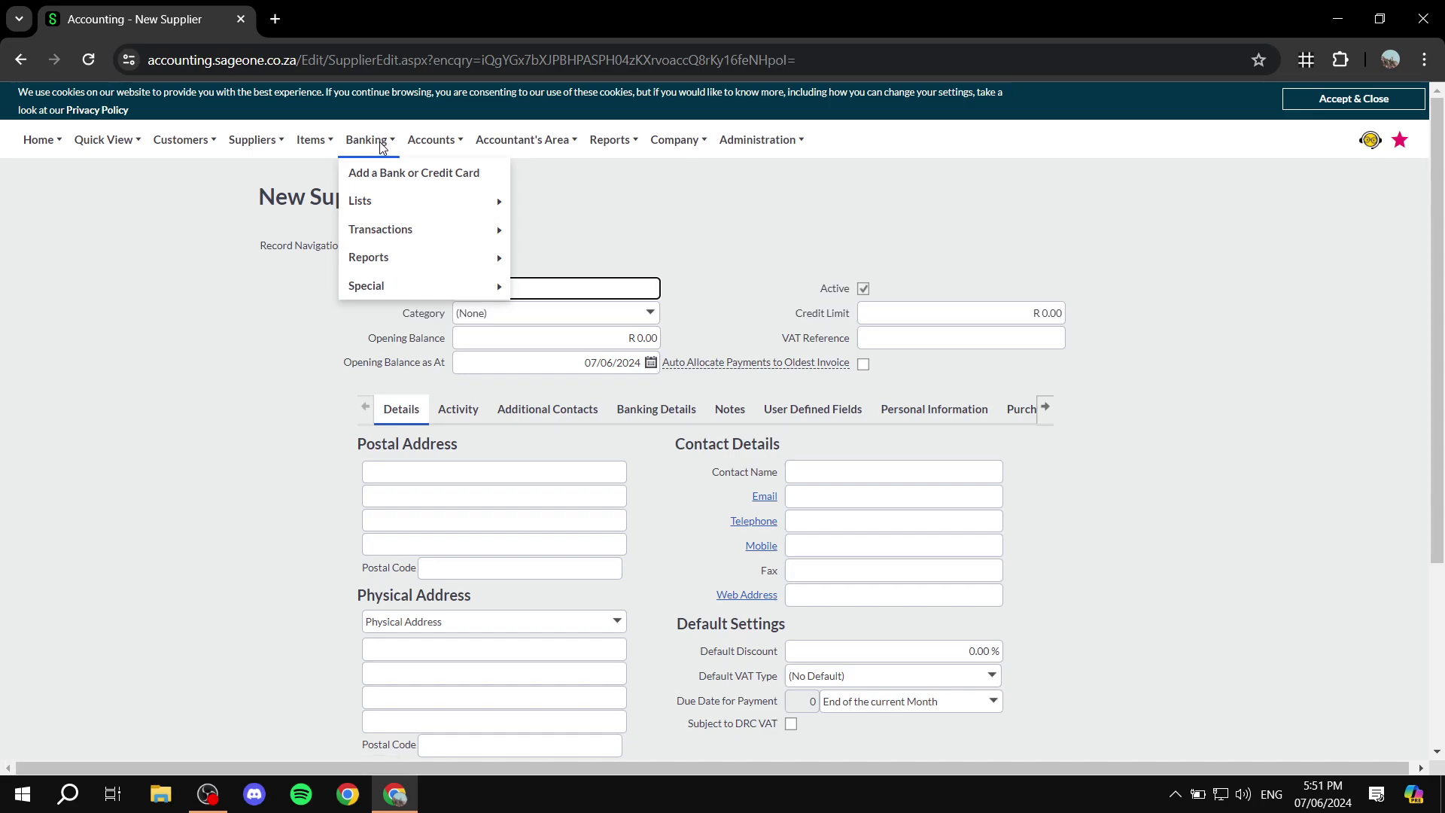
pyautogui.moveTo(474, 154)
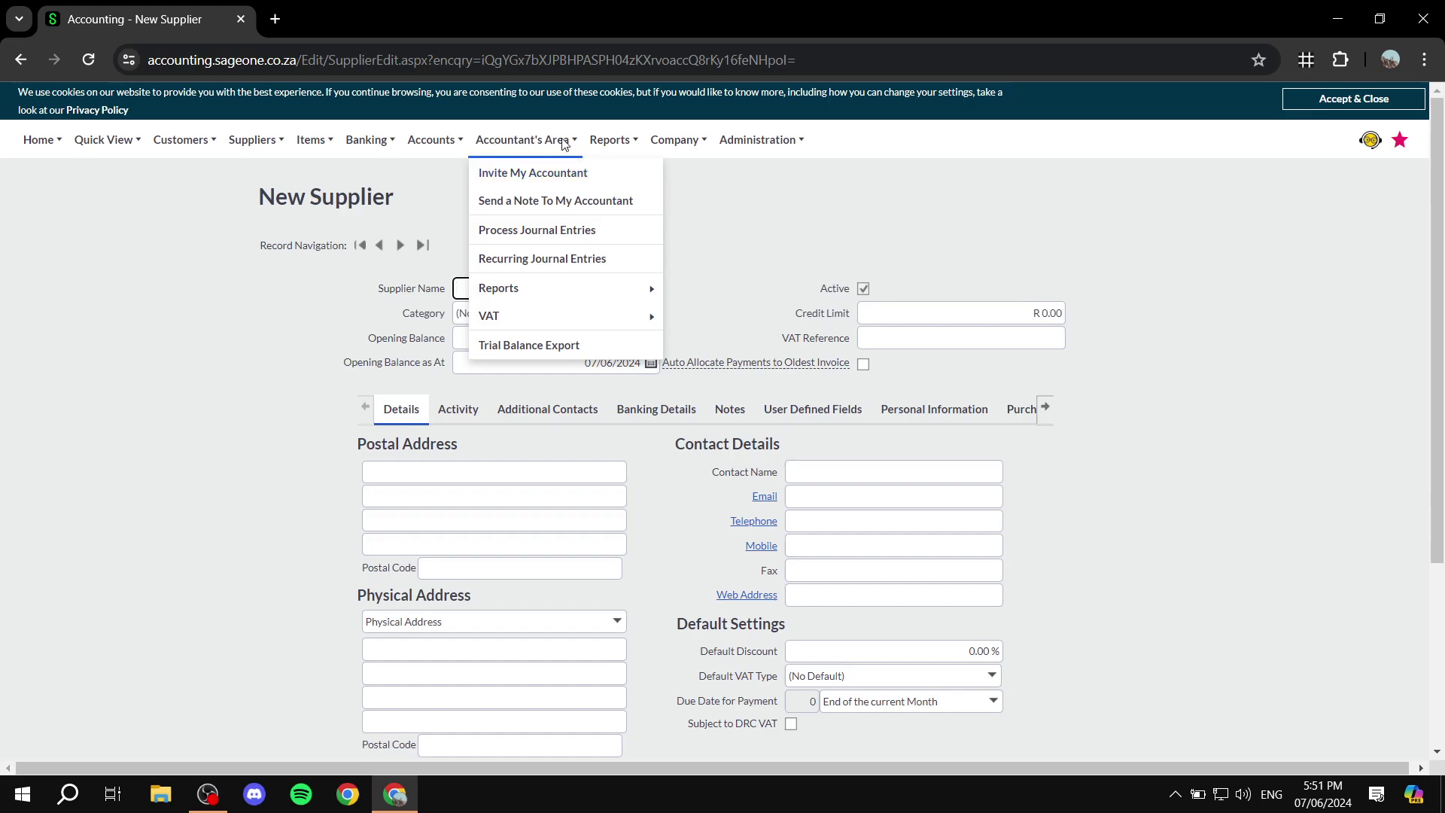
pyautogui.moveTo(624, 146)
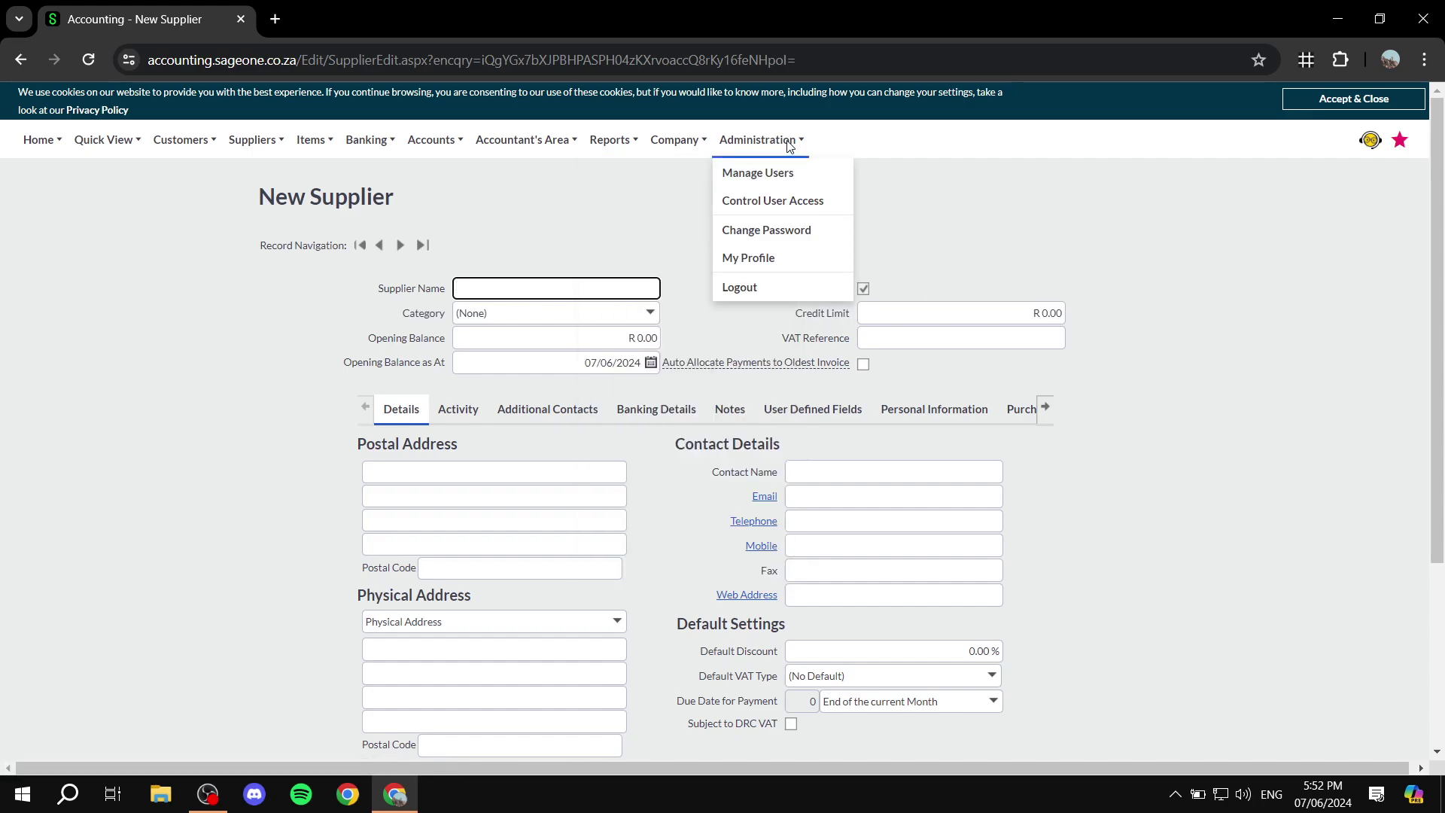
pyautogui.click(1061, 217)
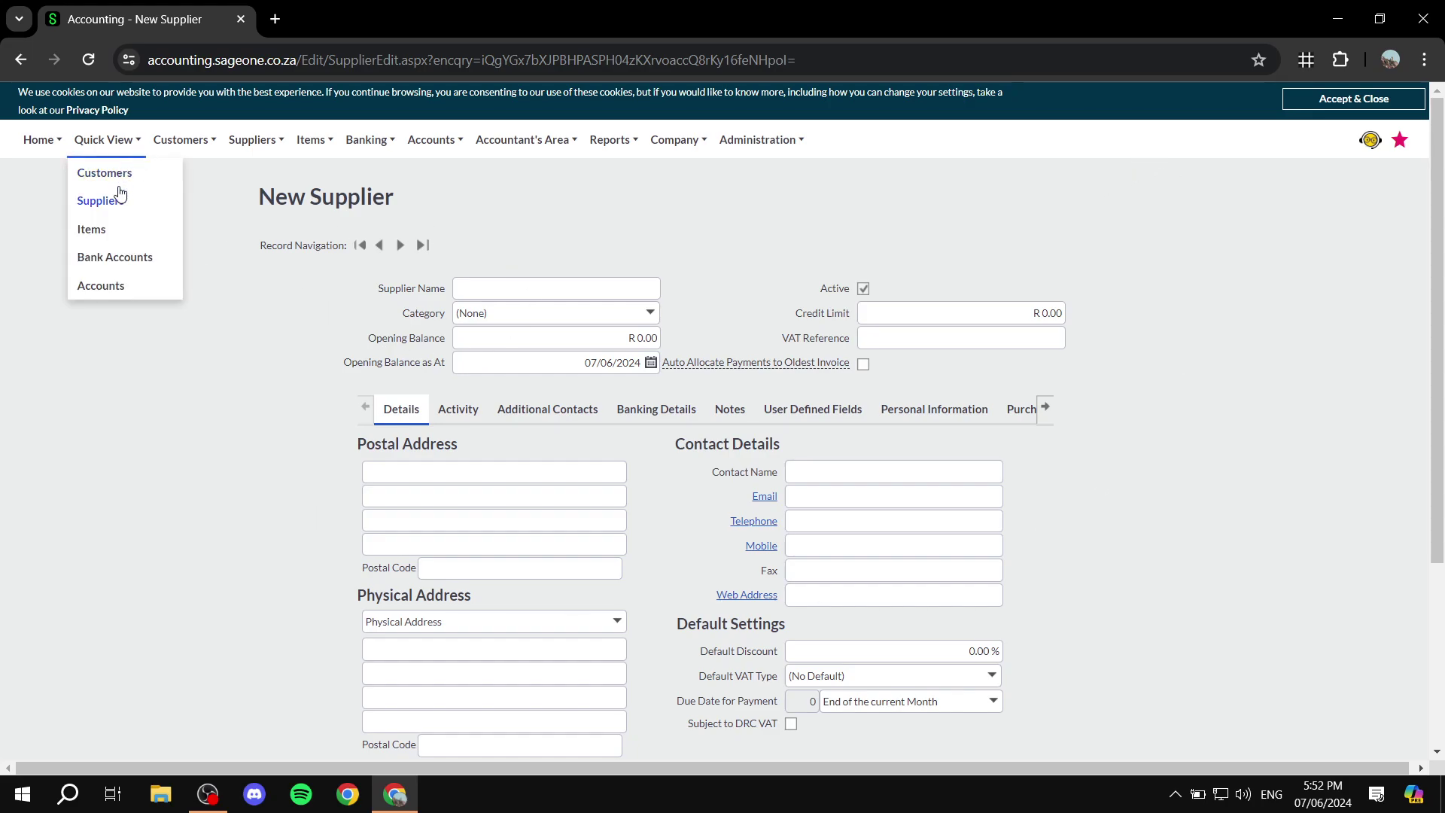
# Open a blank New Customer form and review the Company and Administration options, including data import and export
pyautogui.moveTo(189, 142)
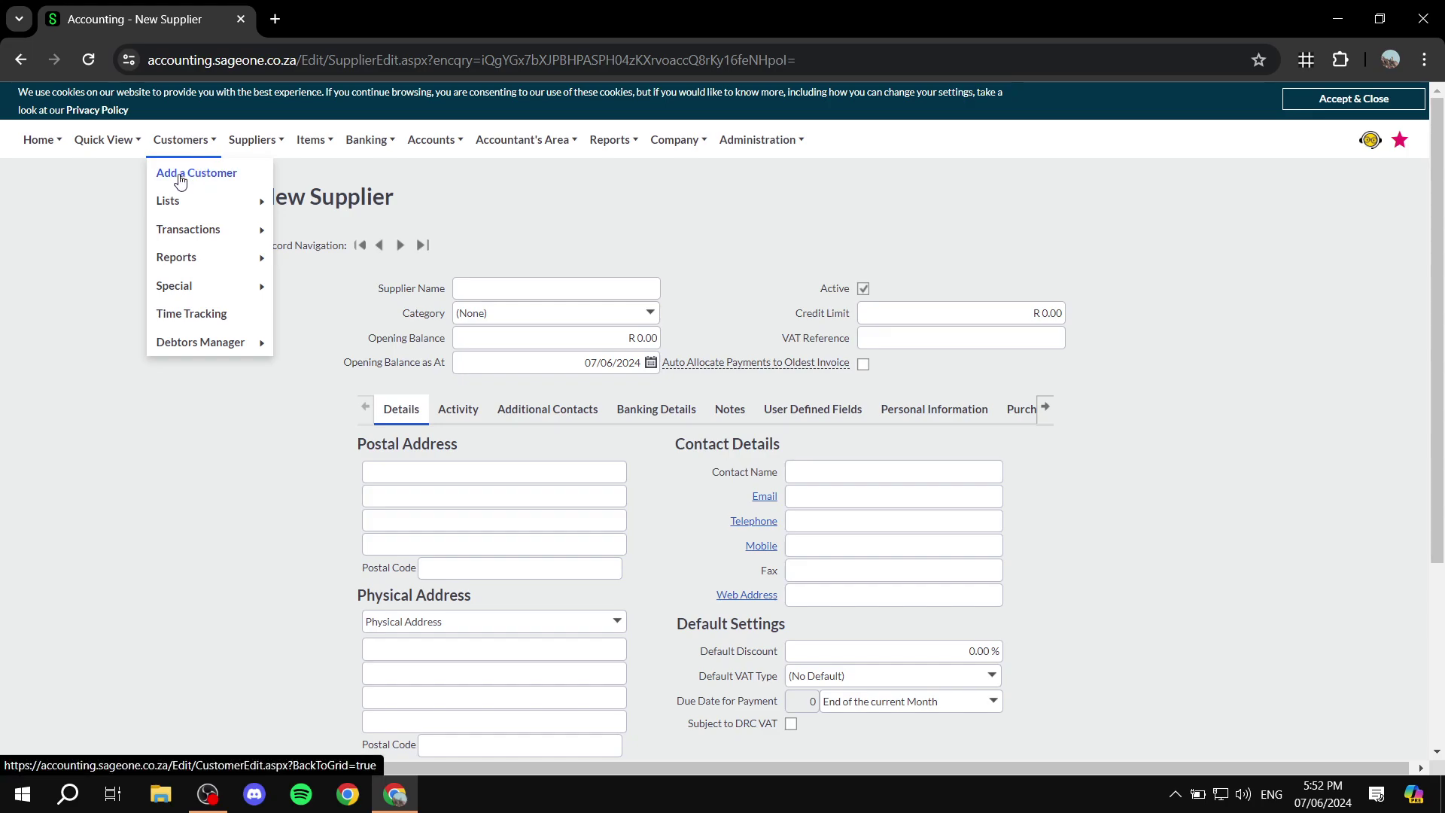
pyautogui.click(180, 177)
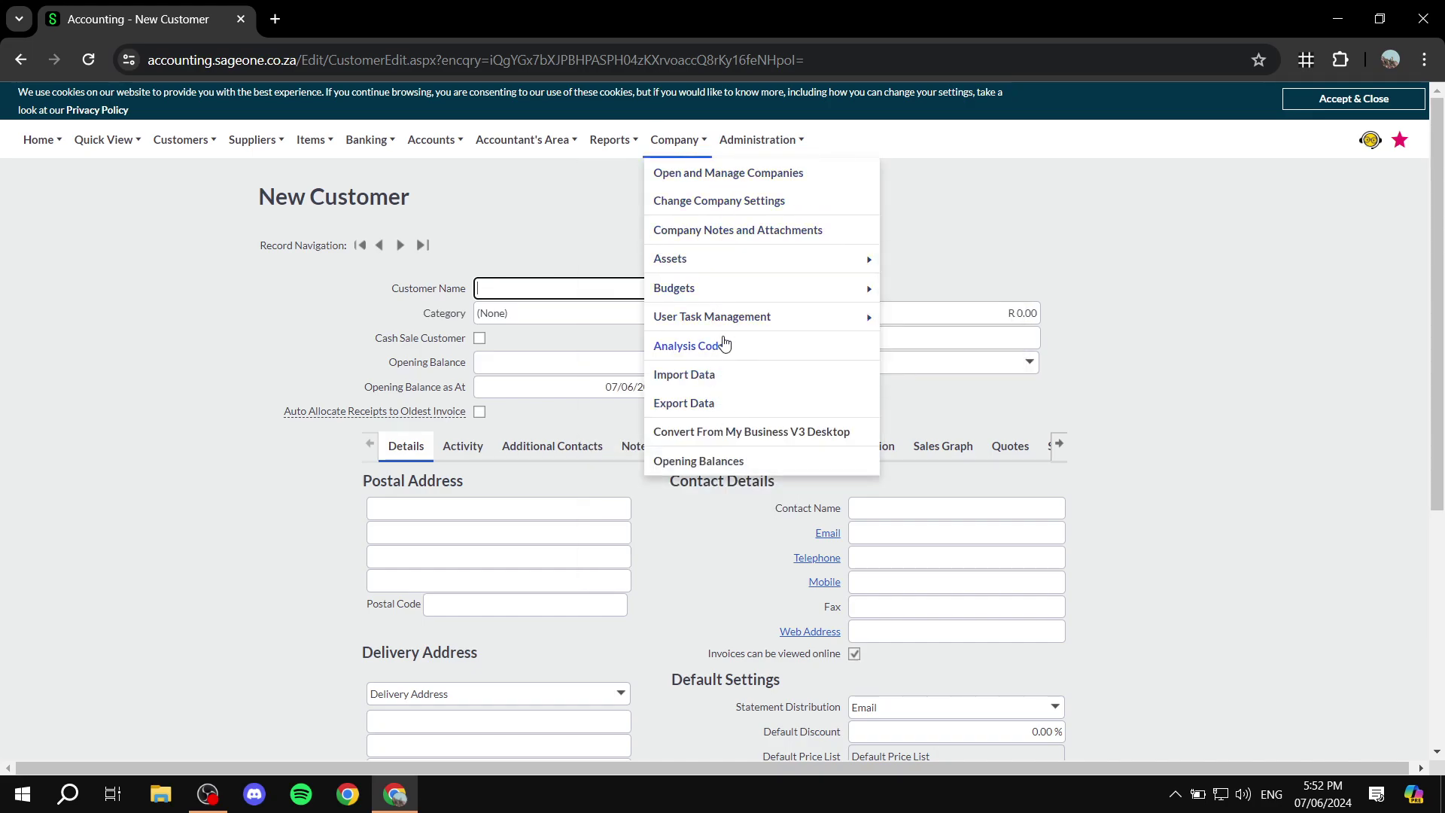
pyautogui.moveTo(749, 286)
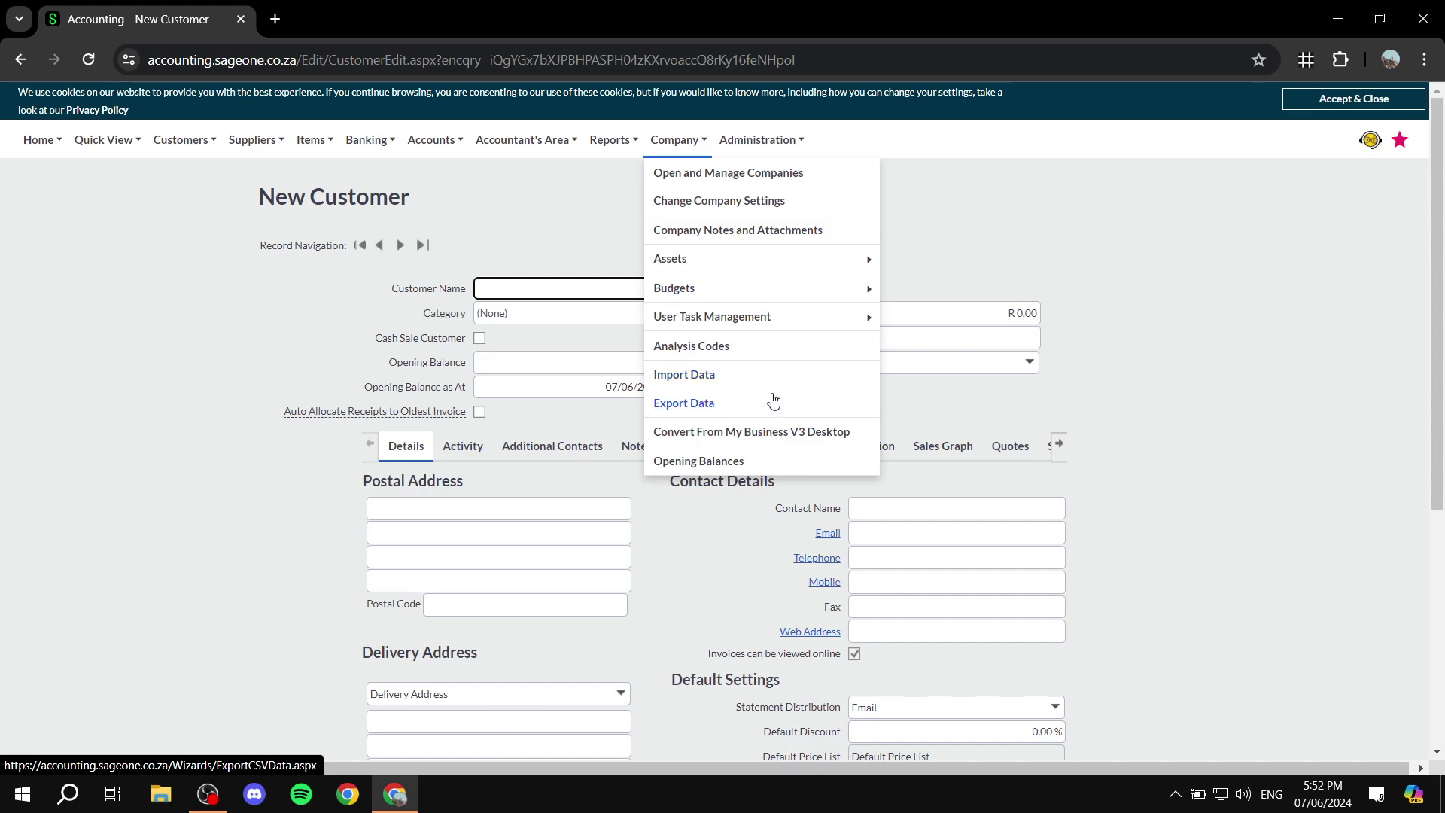
pyautogui.moveTo(752, 137)
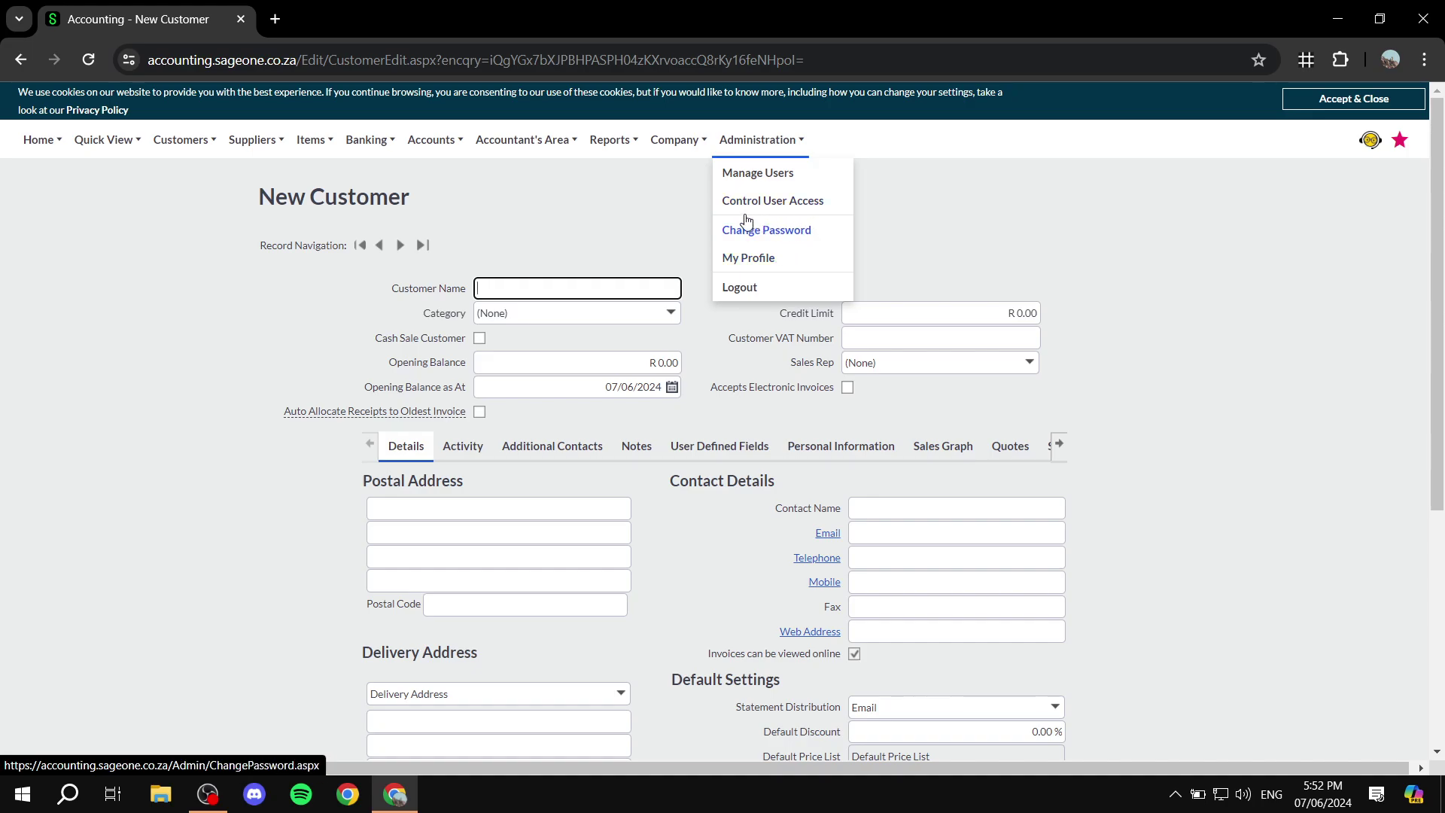
# Return to the main Dashboard and look over its To Do List, Banking, sales, purchase and quotes widgets
pyautogui.moveTo(495, 139)
pyautogui.moveTo(40, 140)
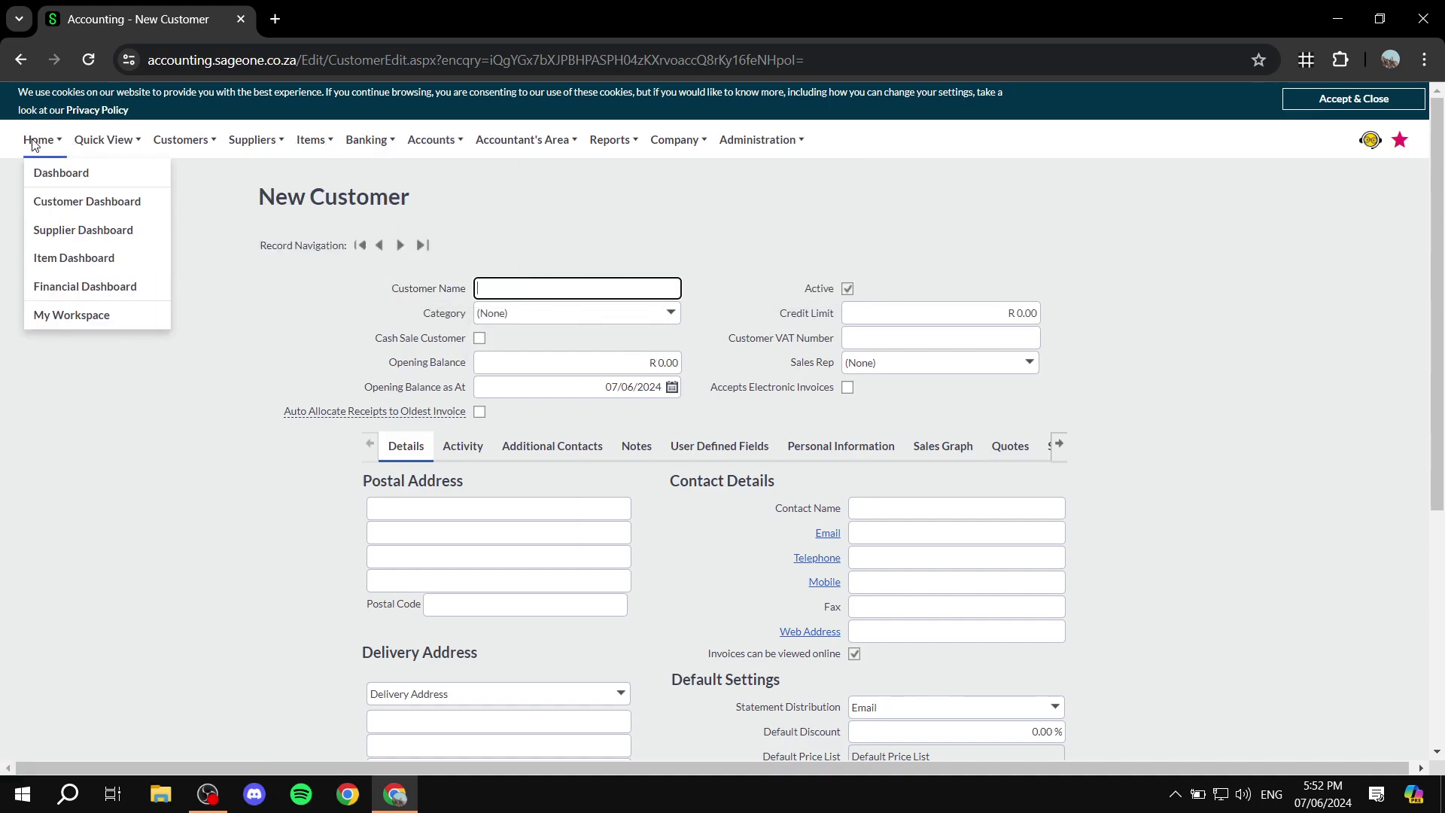
pyautogui.click(60, 177)
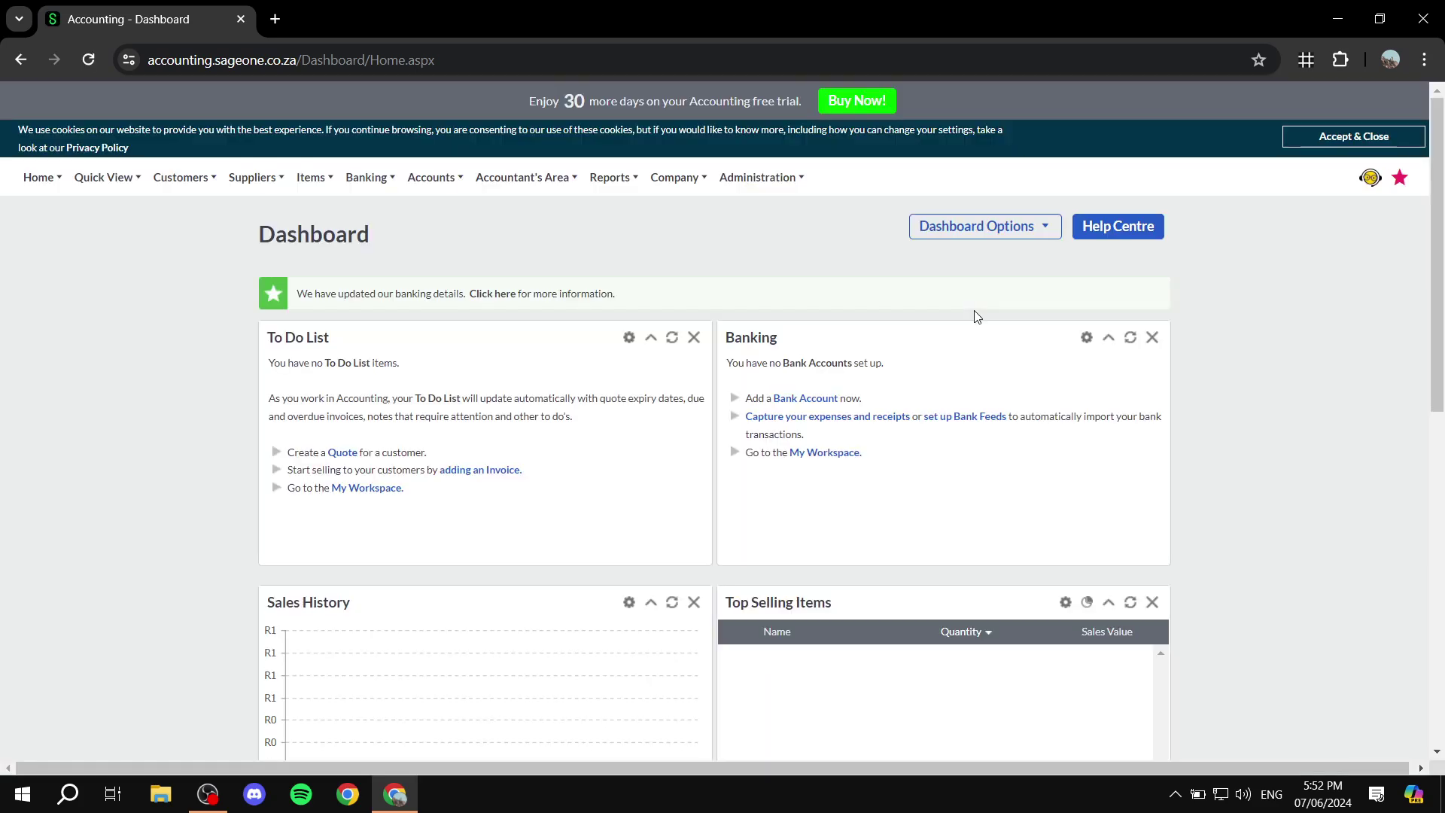
pyautogui.scroll(-6, 978, 316)
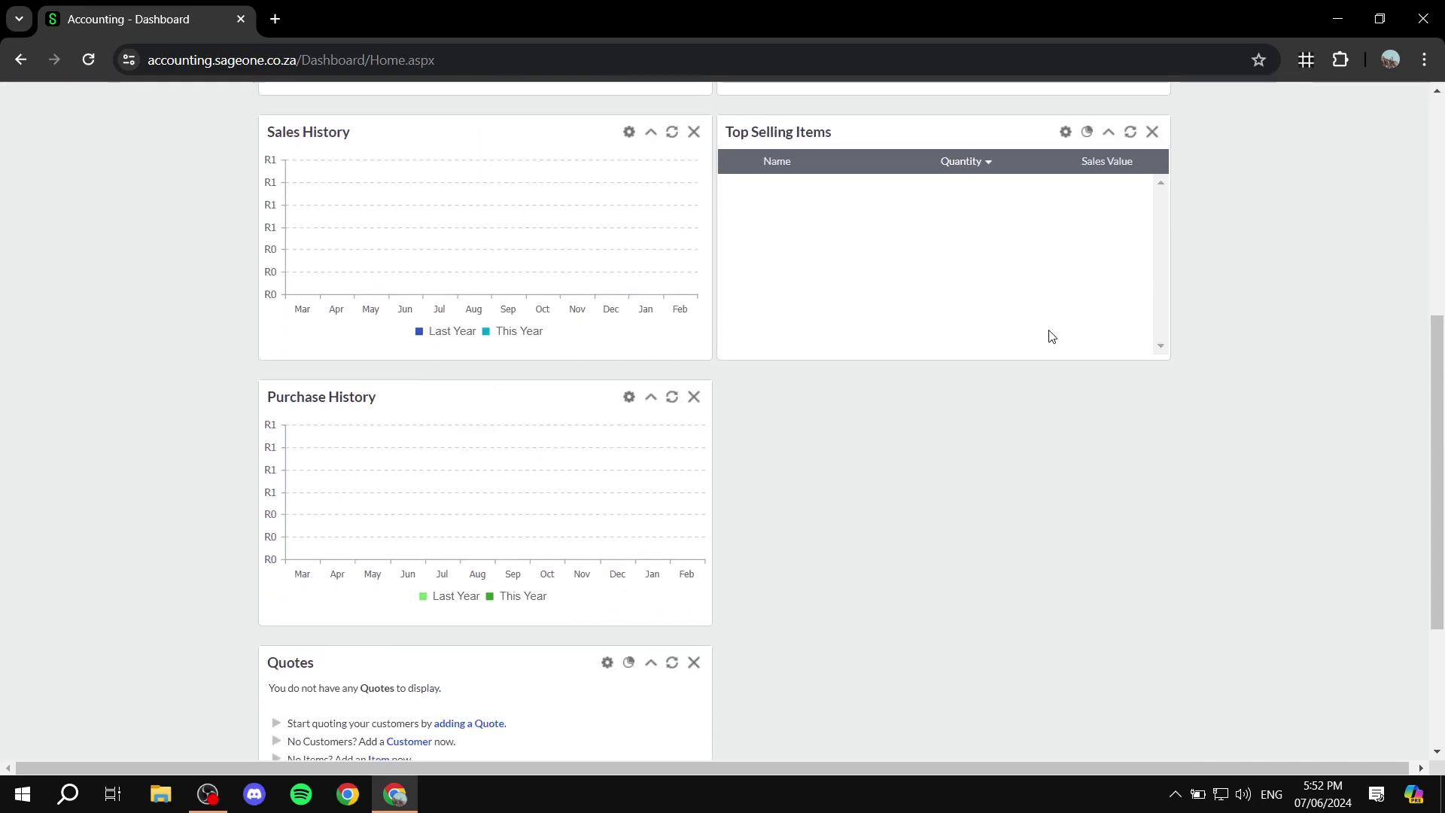
pyautogui.scroll(-1, 1109, 331)
pyautogui.scroll(7, 1054, 337)
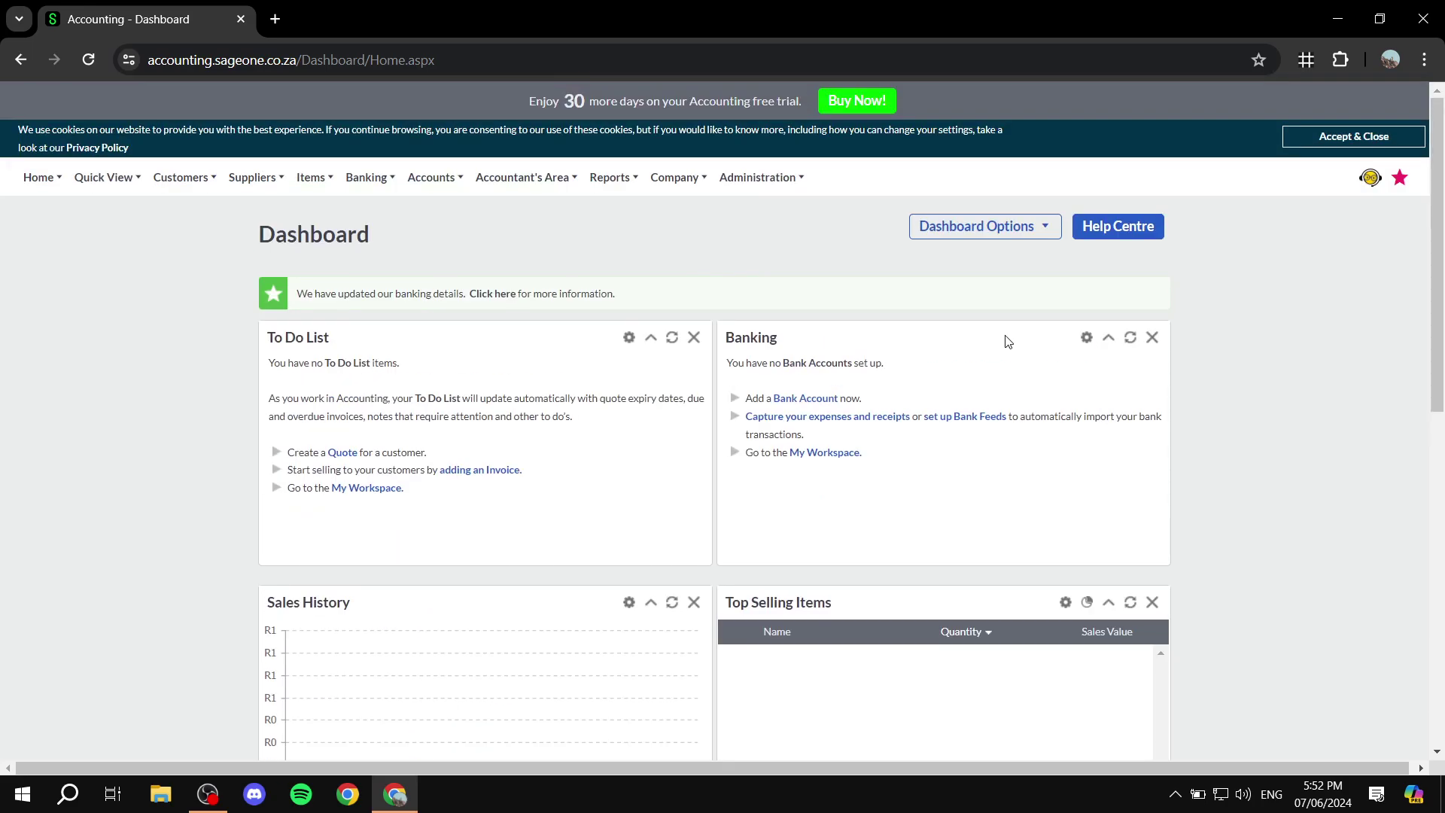